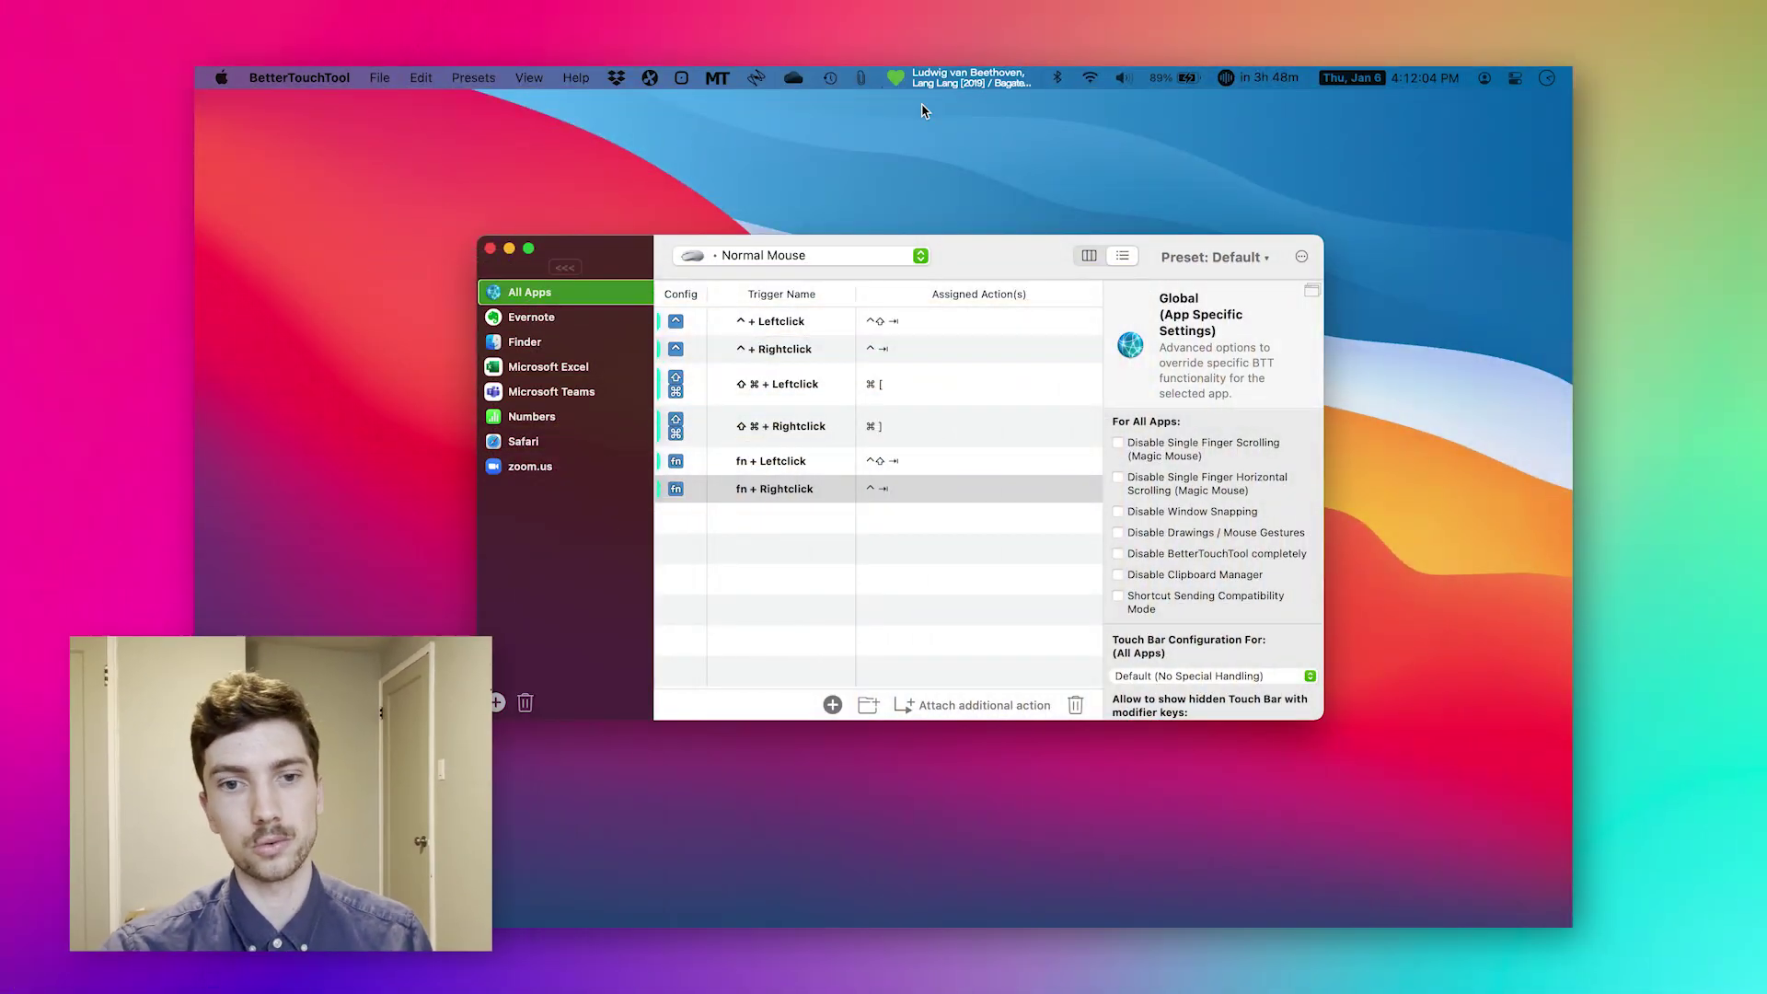
Switch BetterTouchTool to the Trackpad gesture list, review it, and close the window with Cmd+W.
click(743, 260)
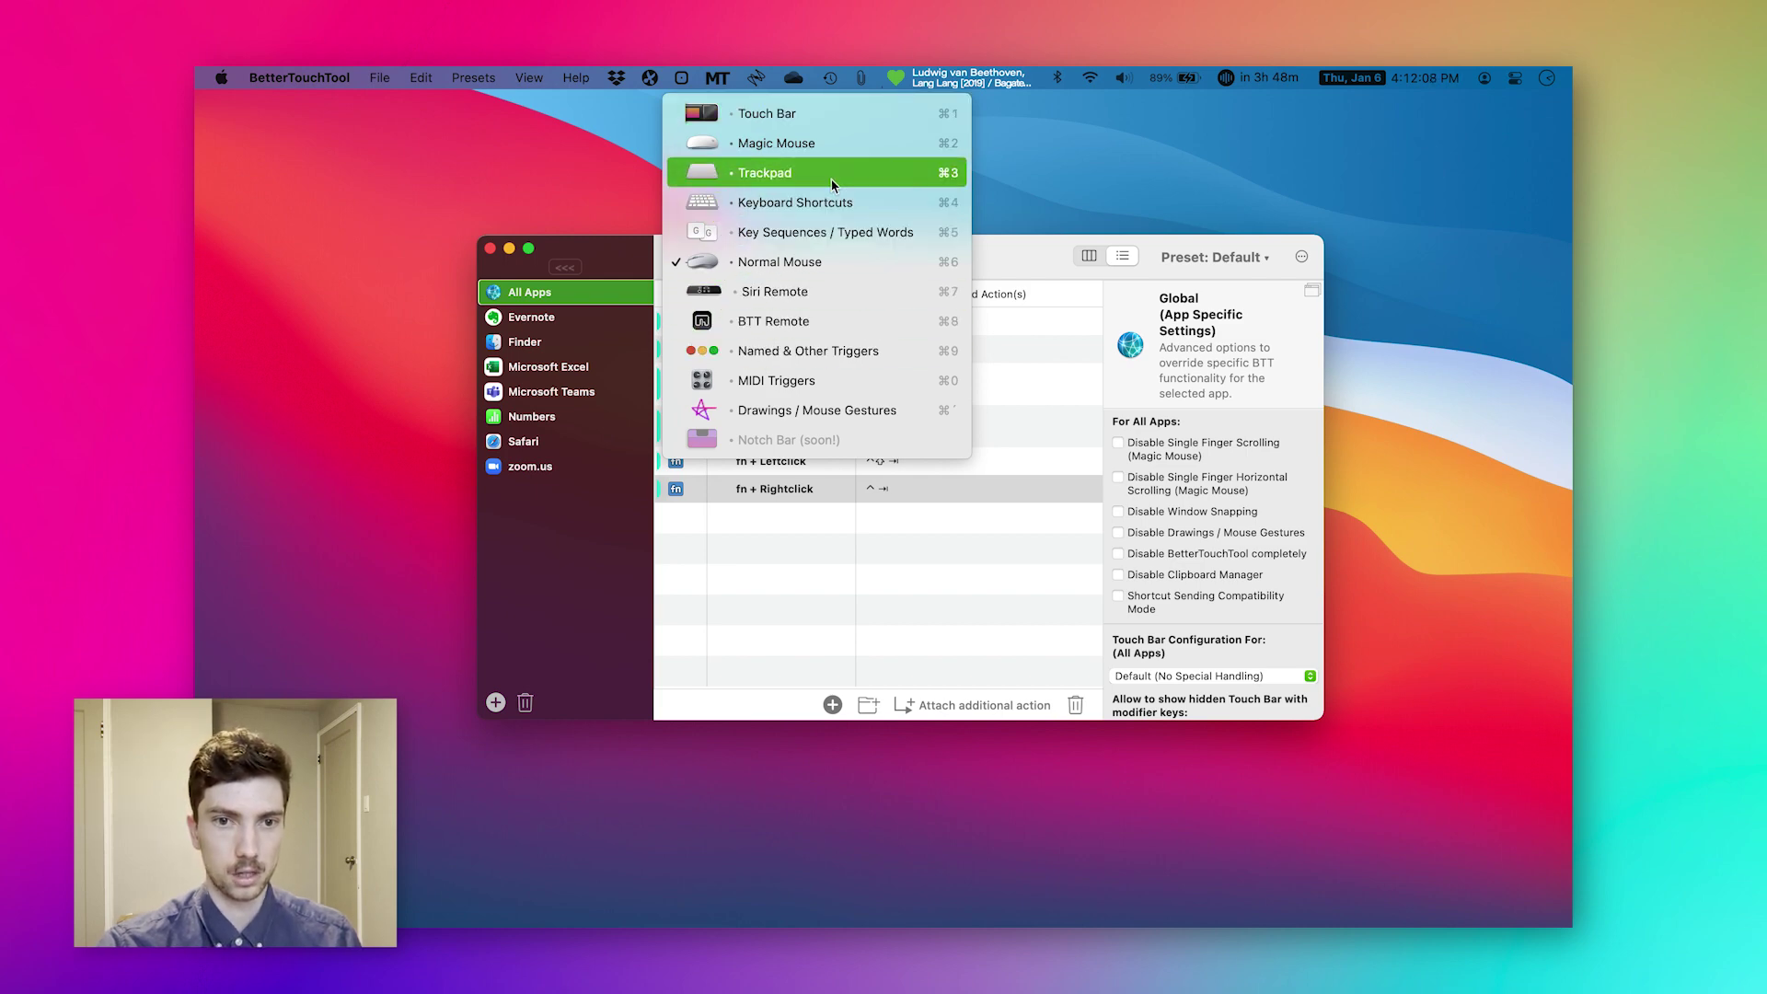
click(794, 172)
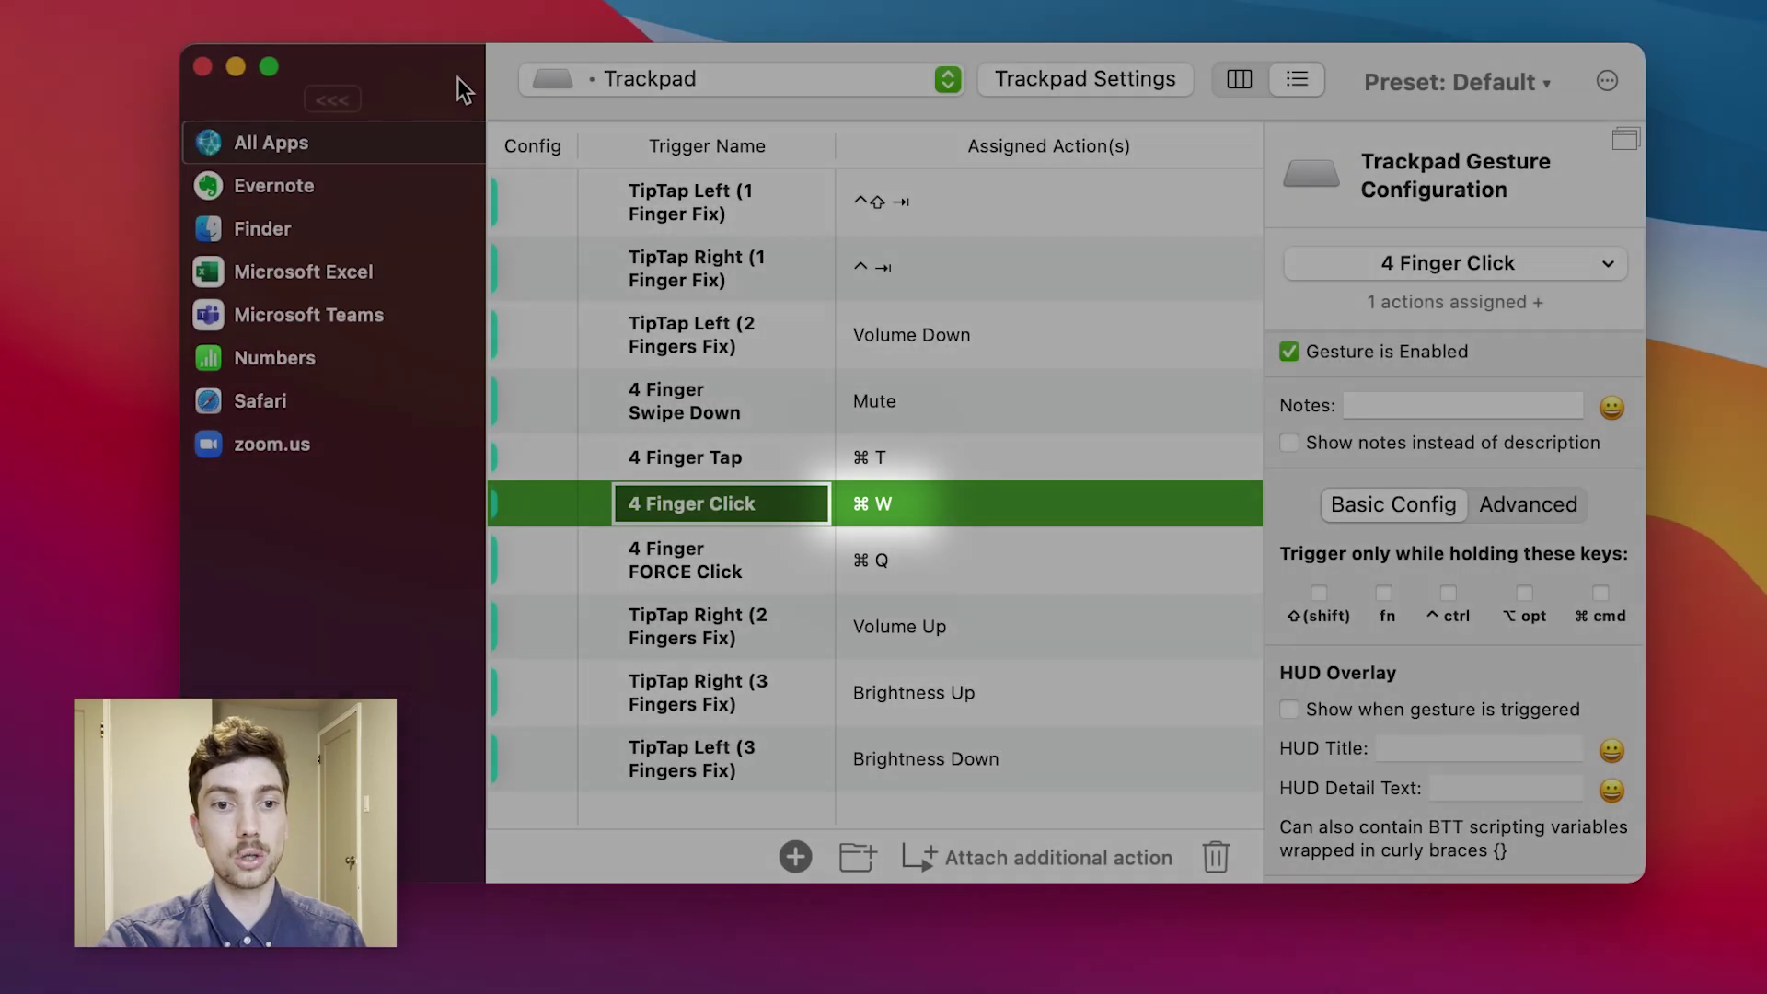
key(super+w)
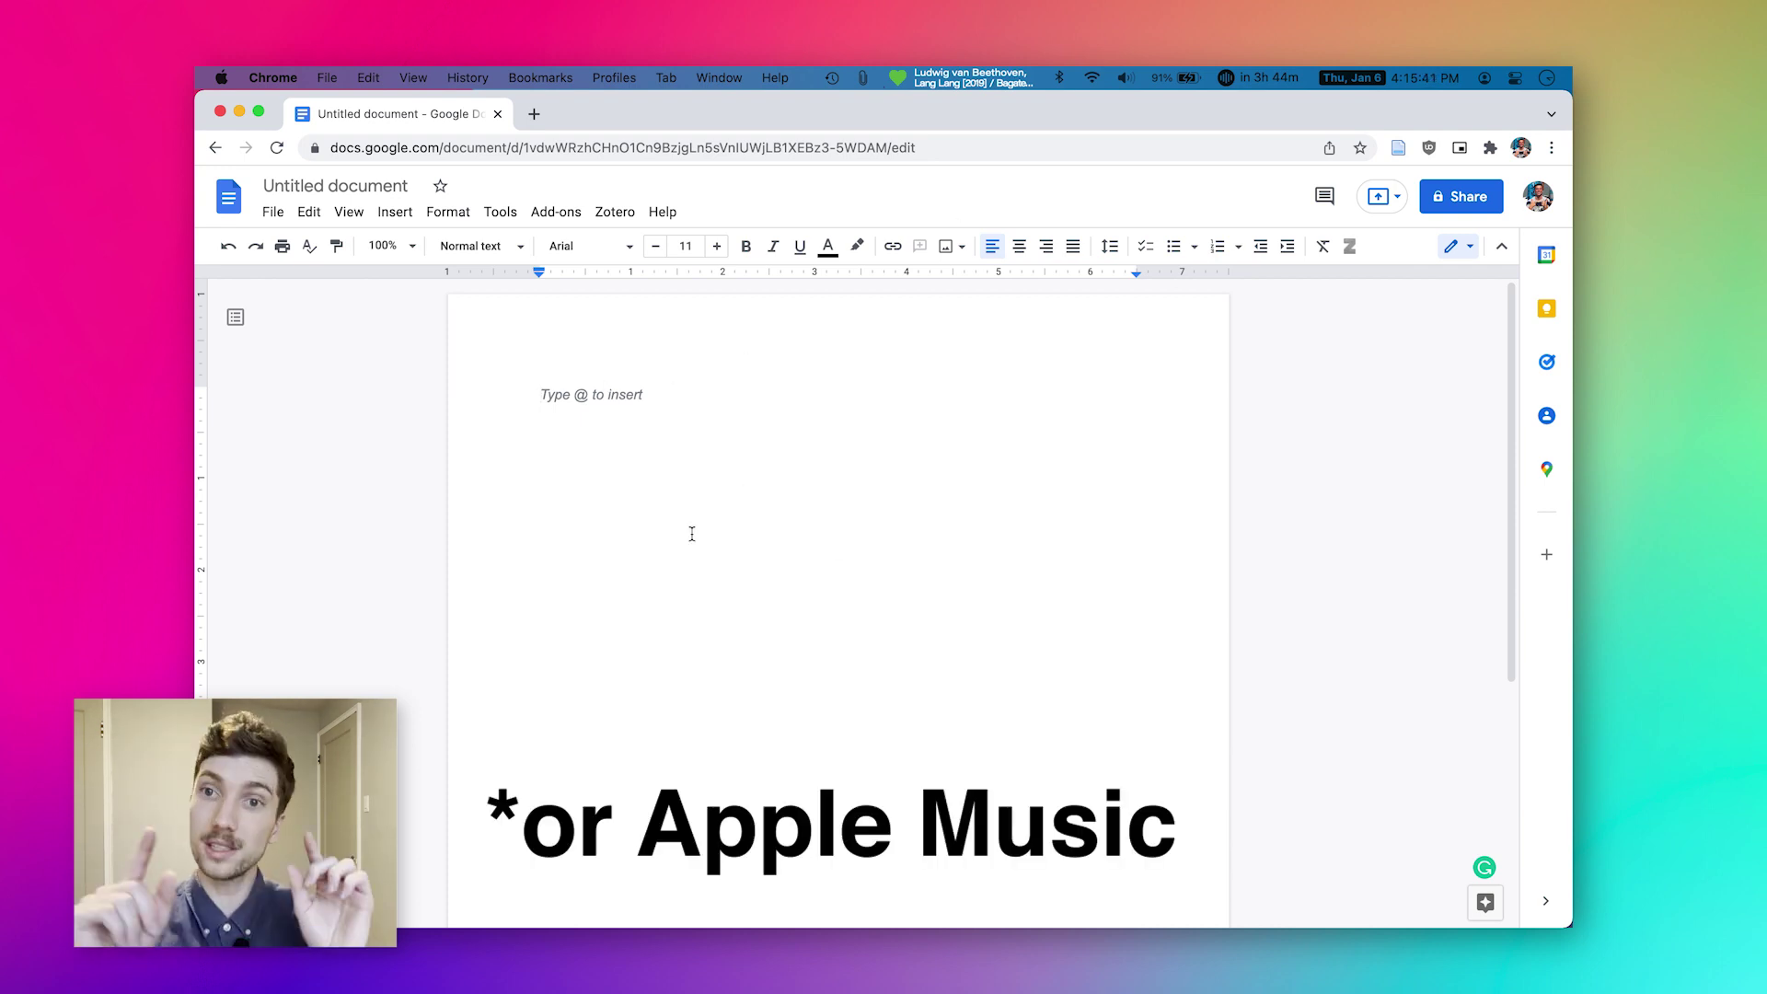
Show the now-playing mini player and type 'oiwjgojofweofijoig imeptoowetgopwijg' into the doc.
click(967, 75)
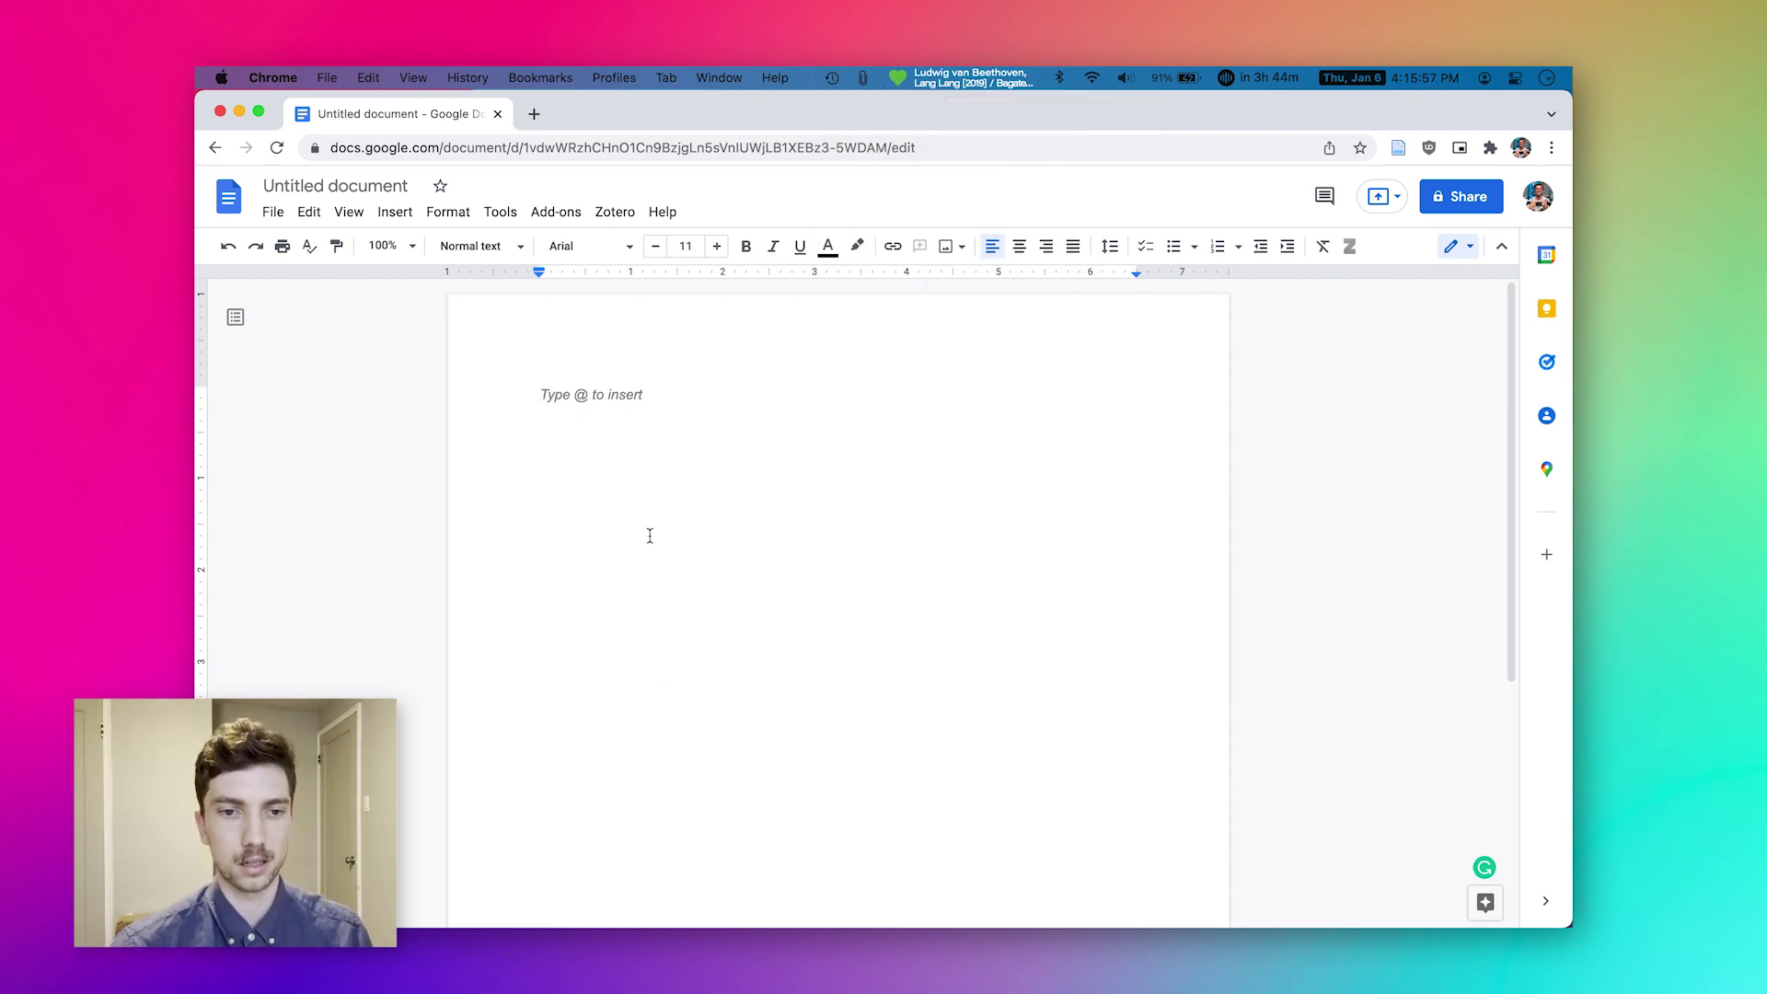
text(oiwjgojofweofijoig im)
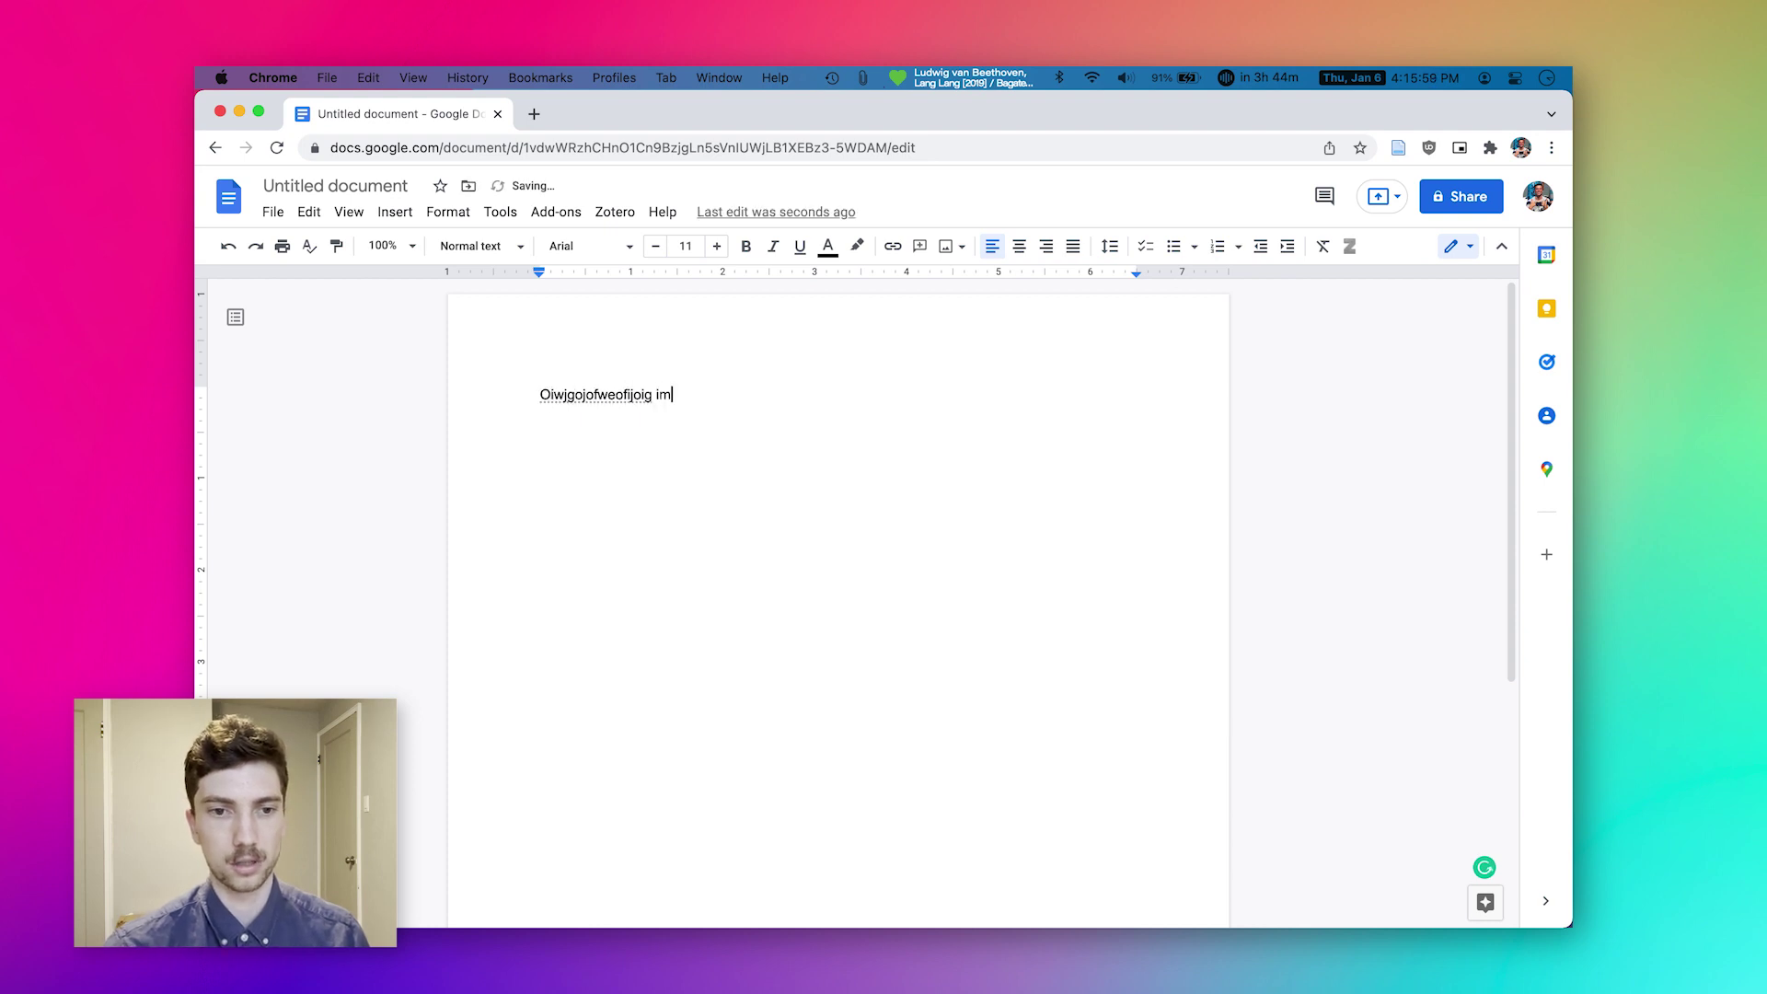
text(eptoowetgopwijg)
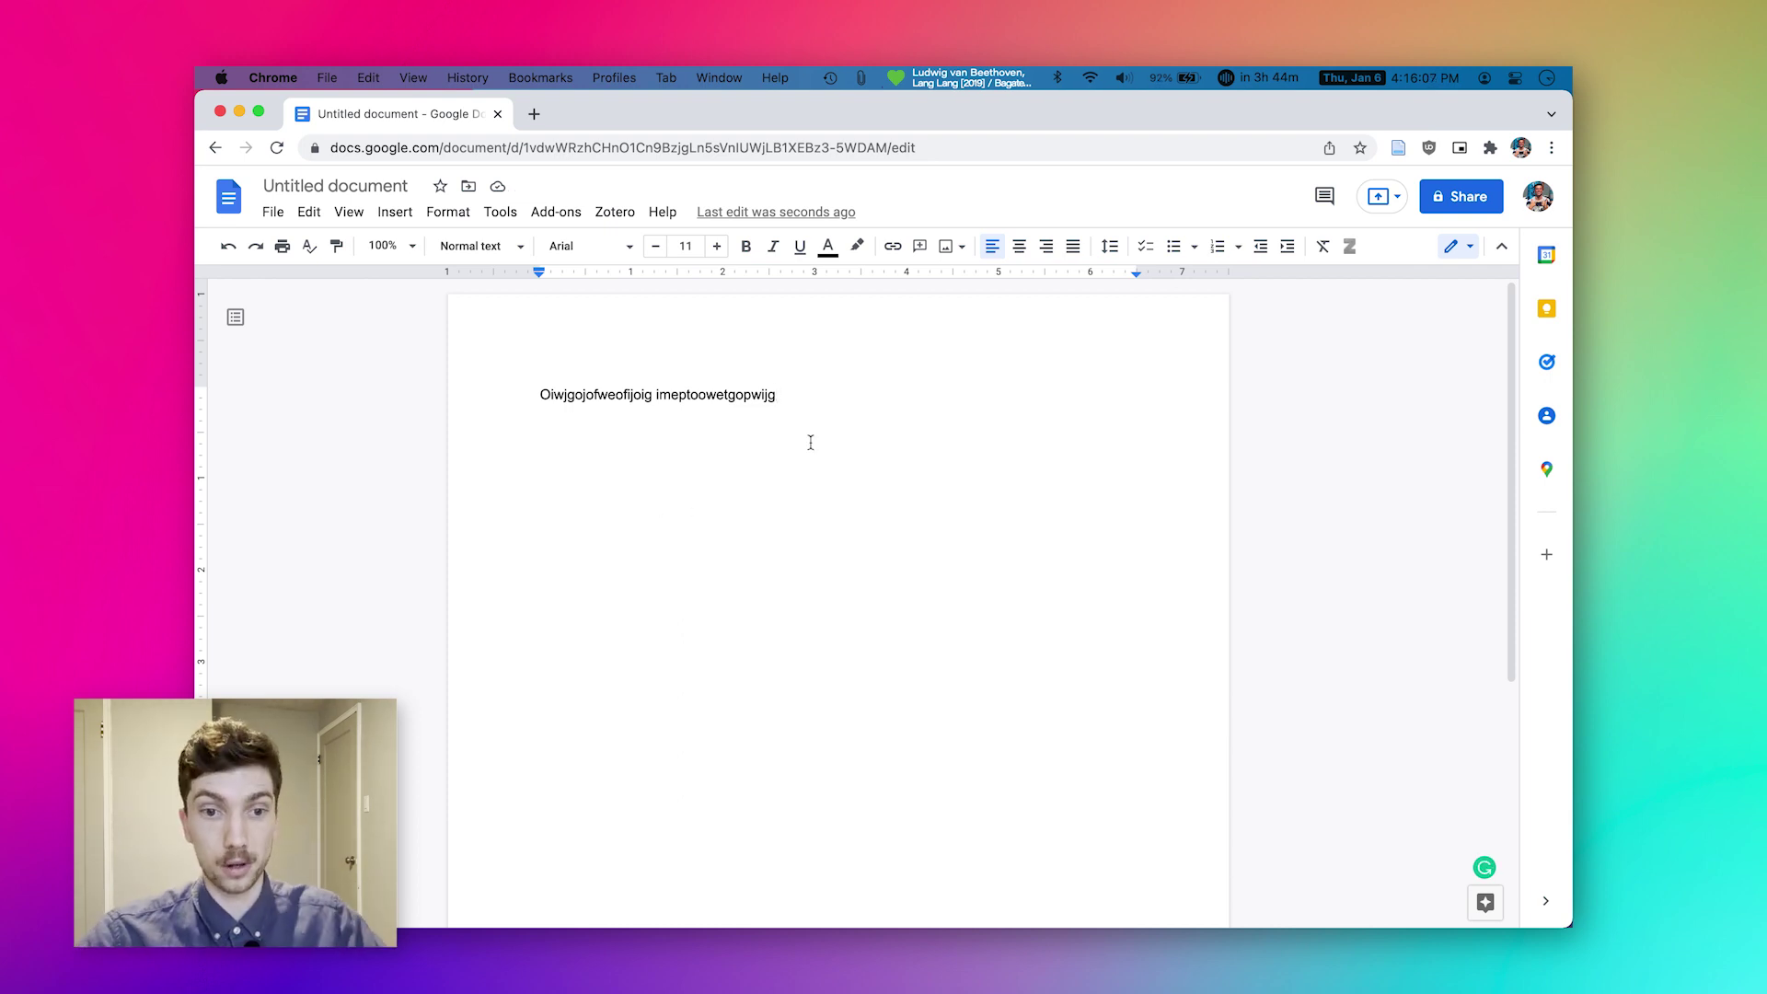
Scroll through Spotify's Liked Songs, then add 'owijgoiwegoiew oiwifoiwoief' to the Google Doc line.
key(super+Tab)
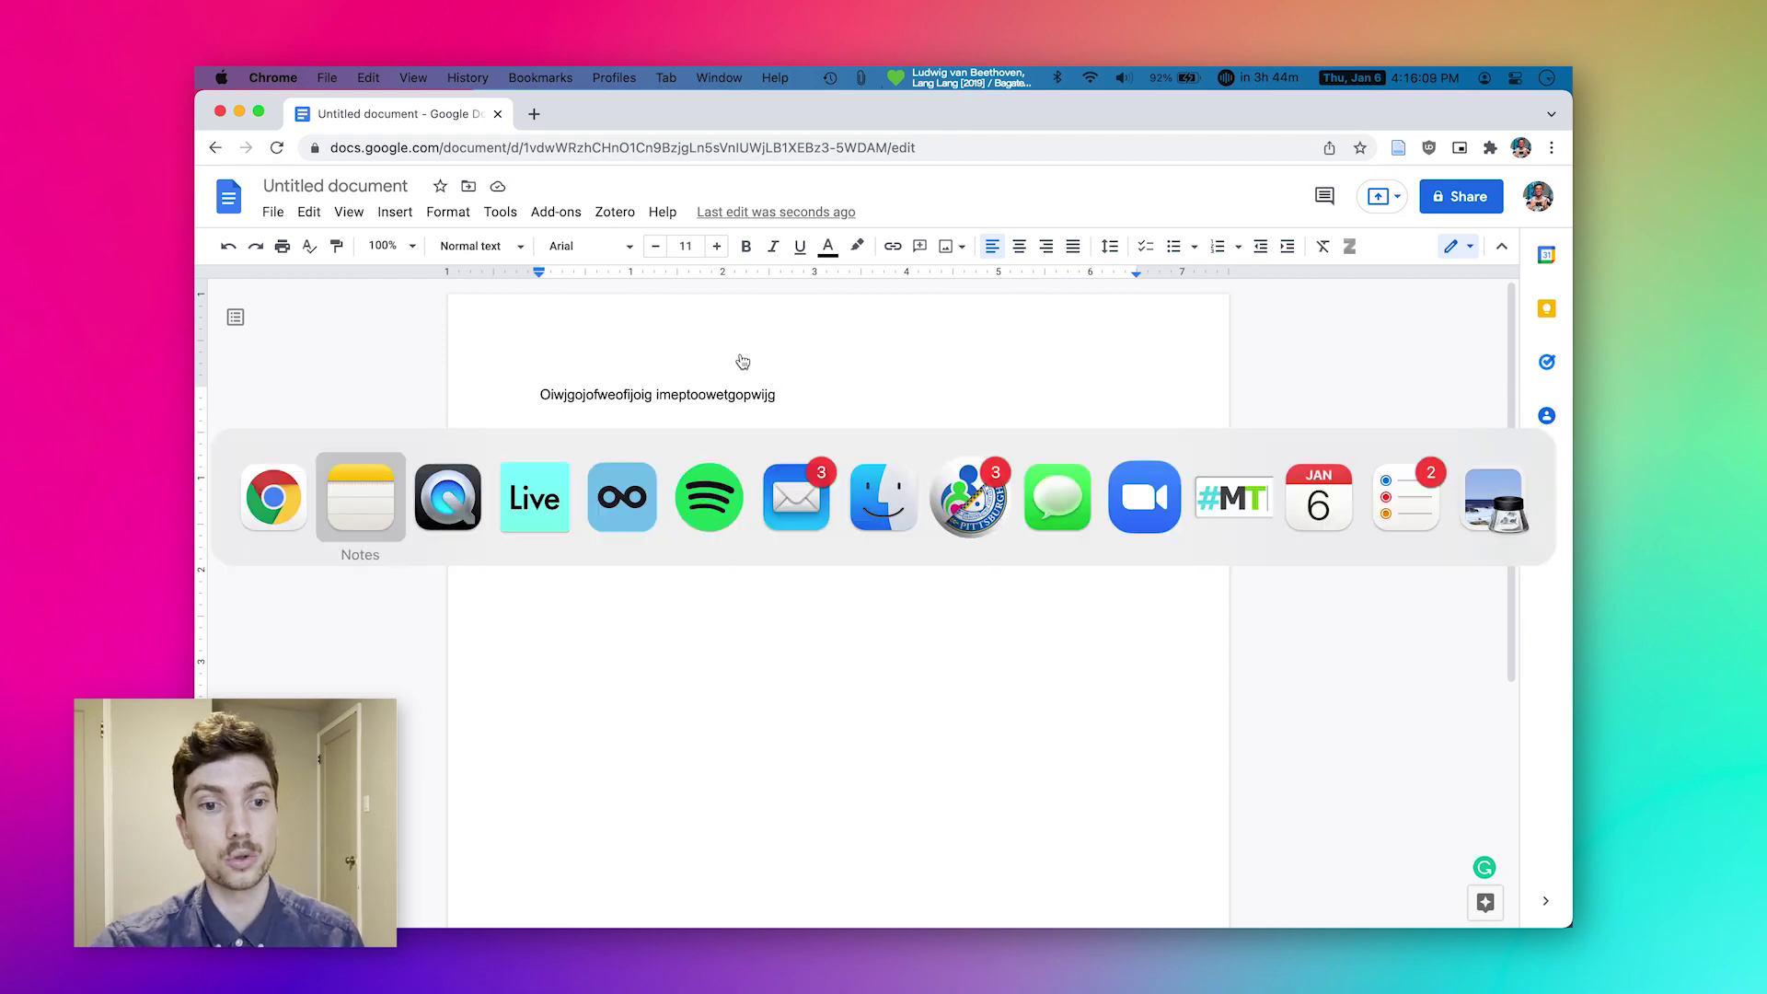
click(714, 493)
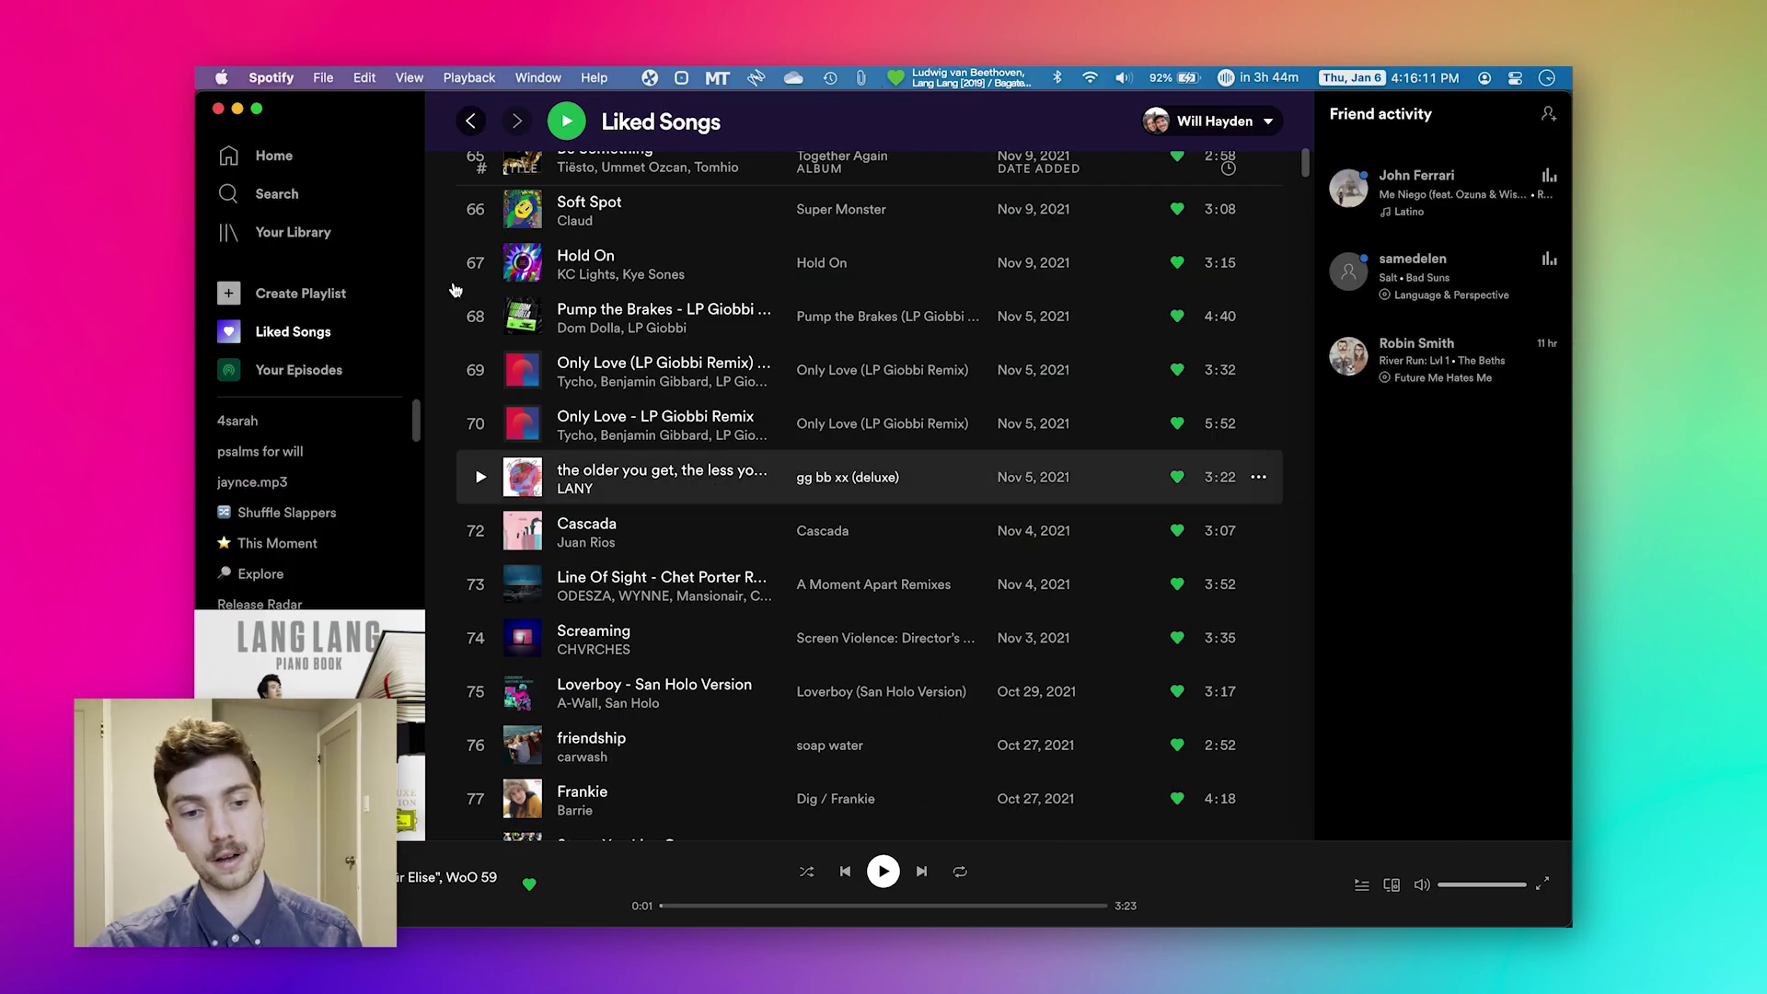
scroll(649, 494, up, 1)
scroll(647, 494, down, 20)
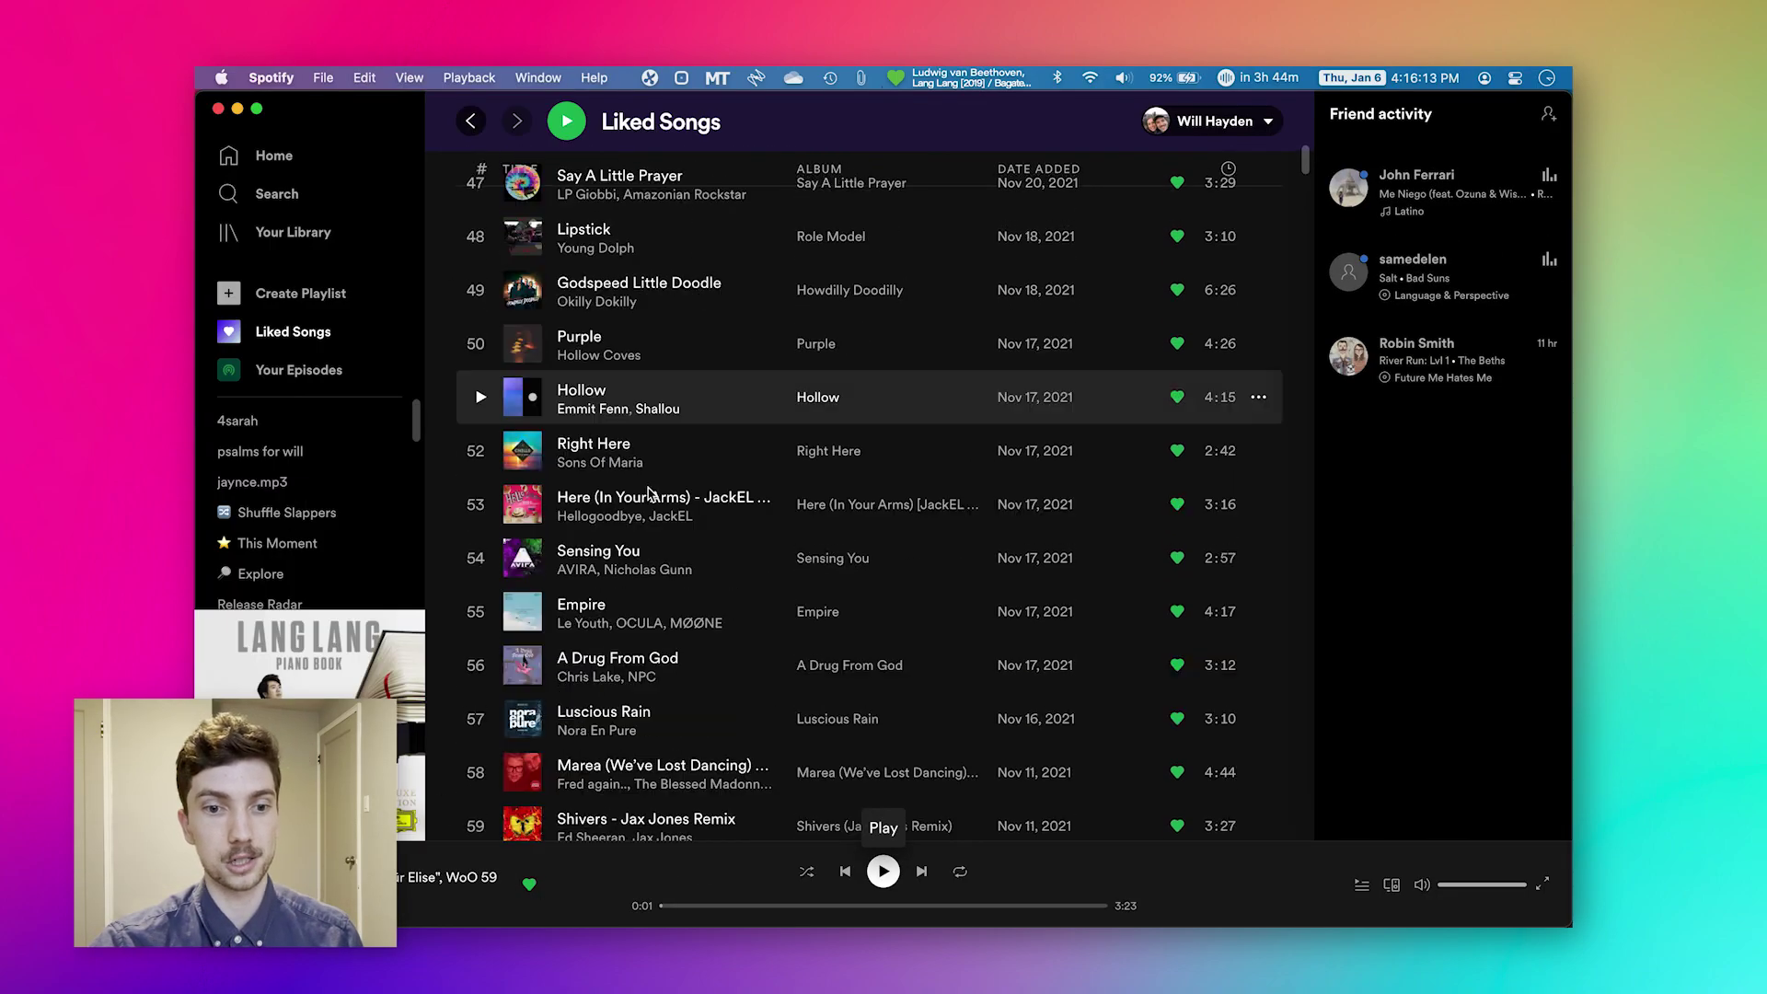
scroll(648, 494, down, 8)
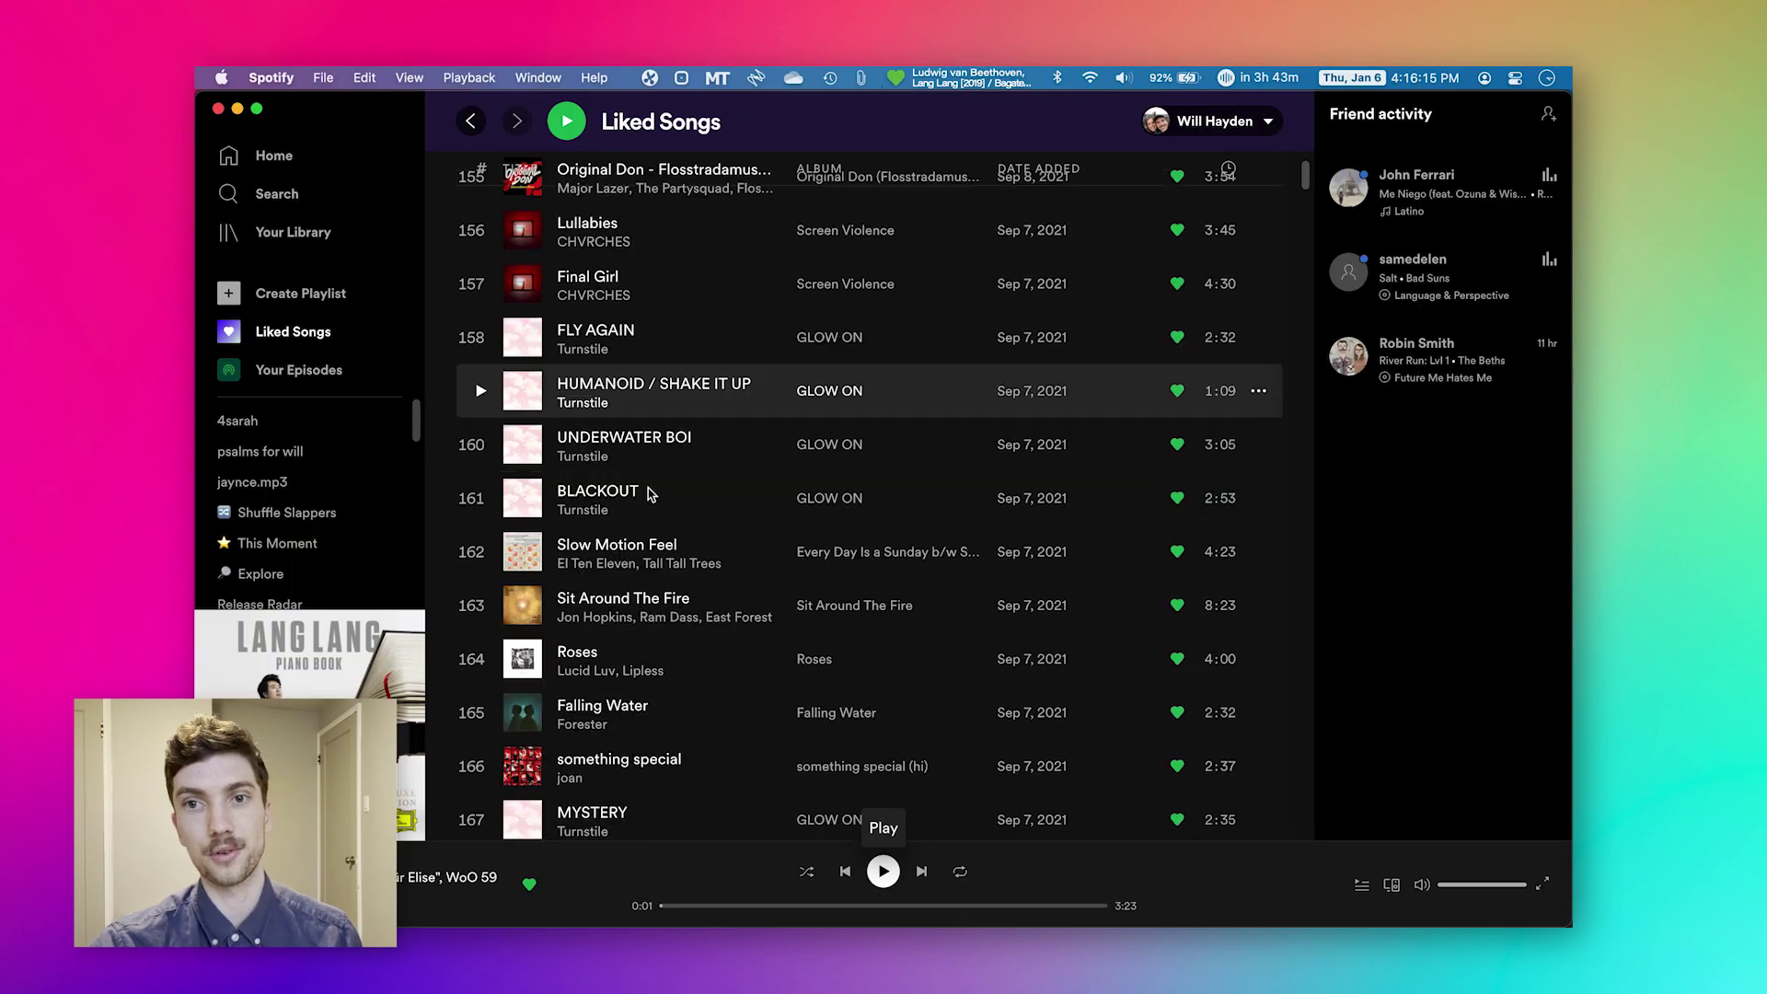
scroll(648, 495, up, 12)
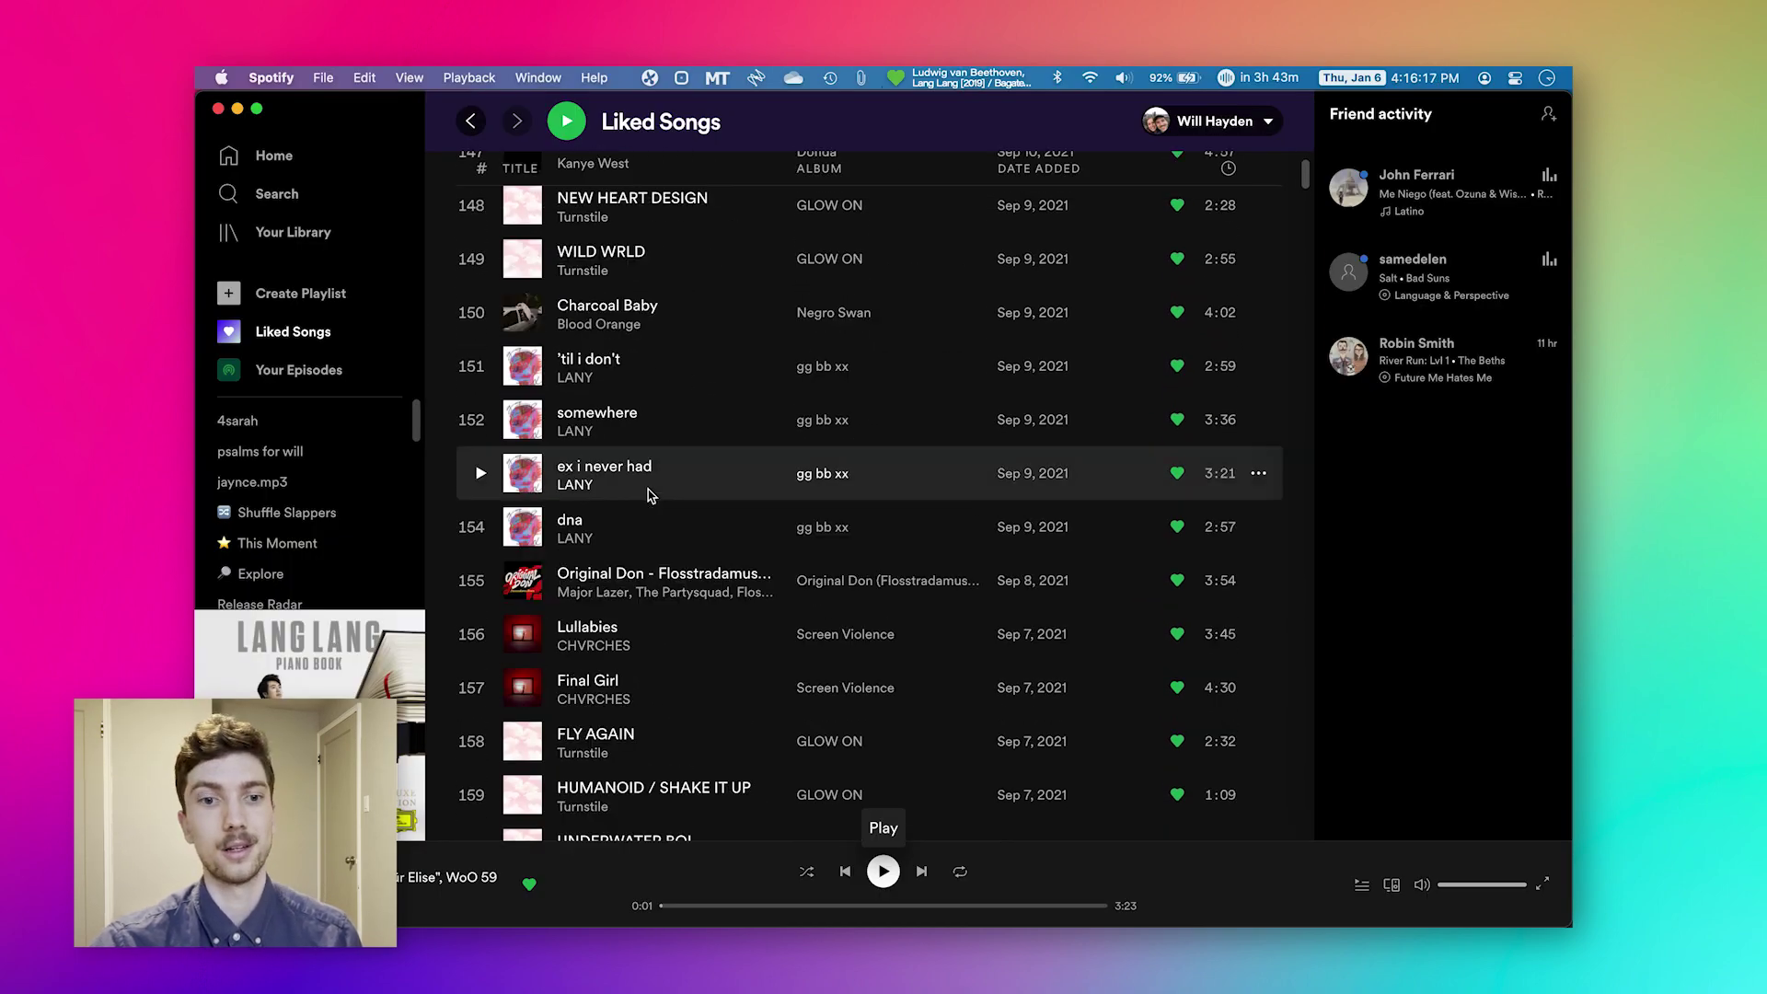
key(super+Tab)
text(owijg)
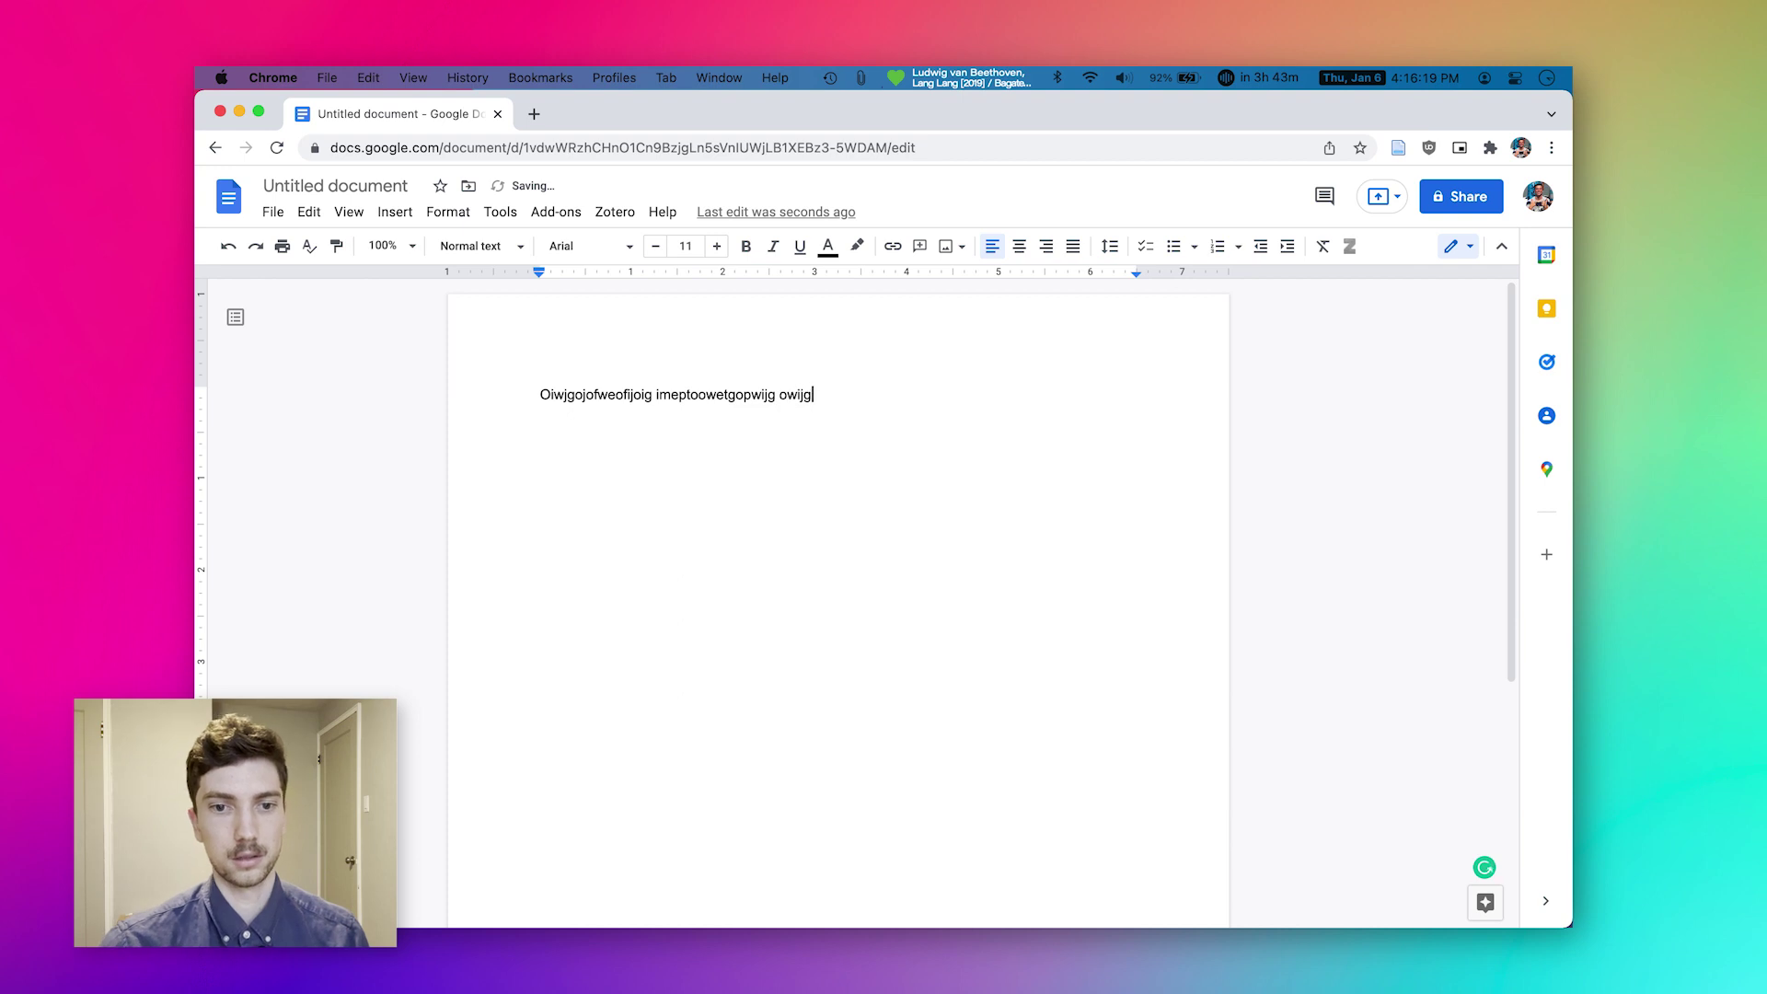
text(oiwegoiew oiwifoiwoief)
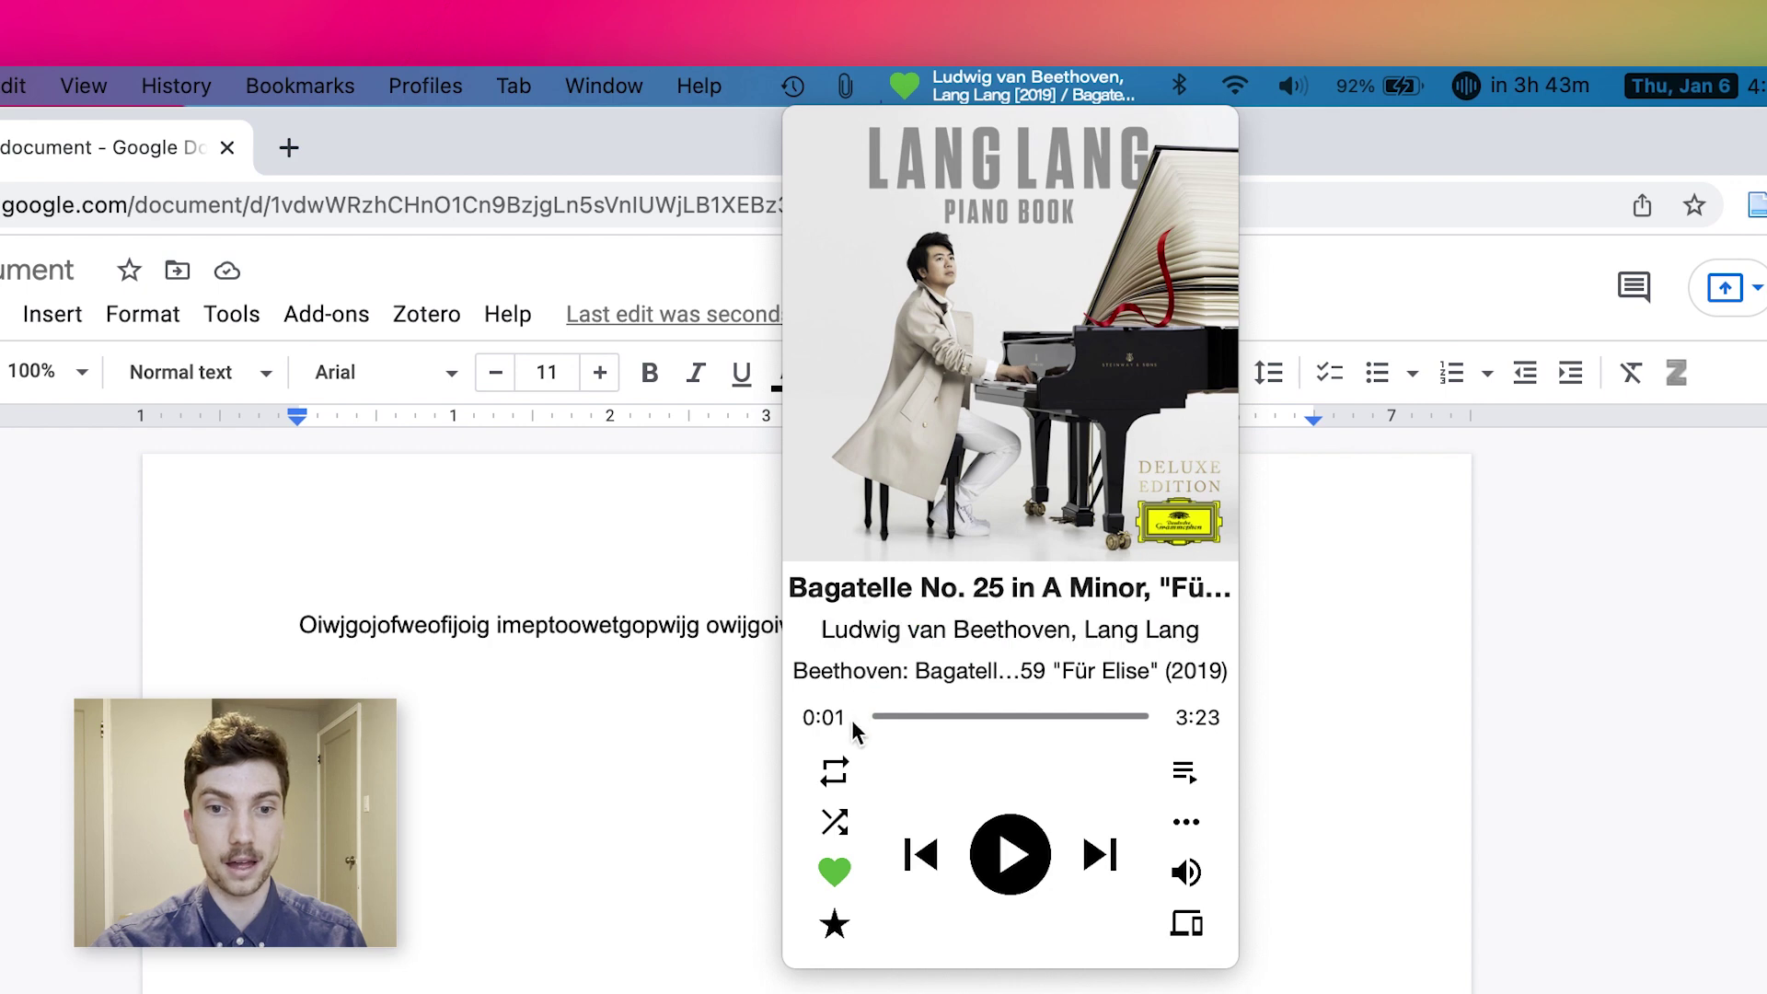
Toggle the Bagatelle No. 25 track's star, open and dismiss its ••• menu, and check volume.
click(833, 924)
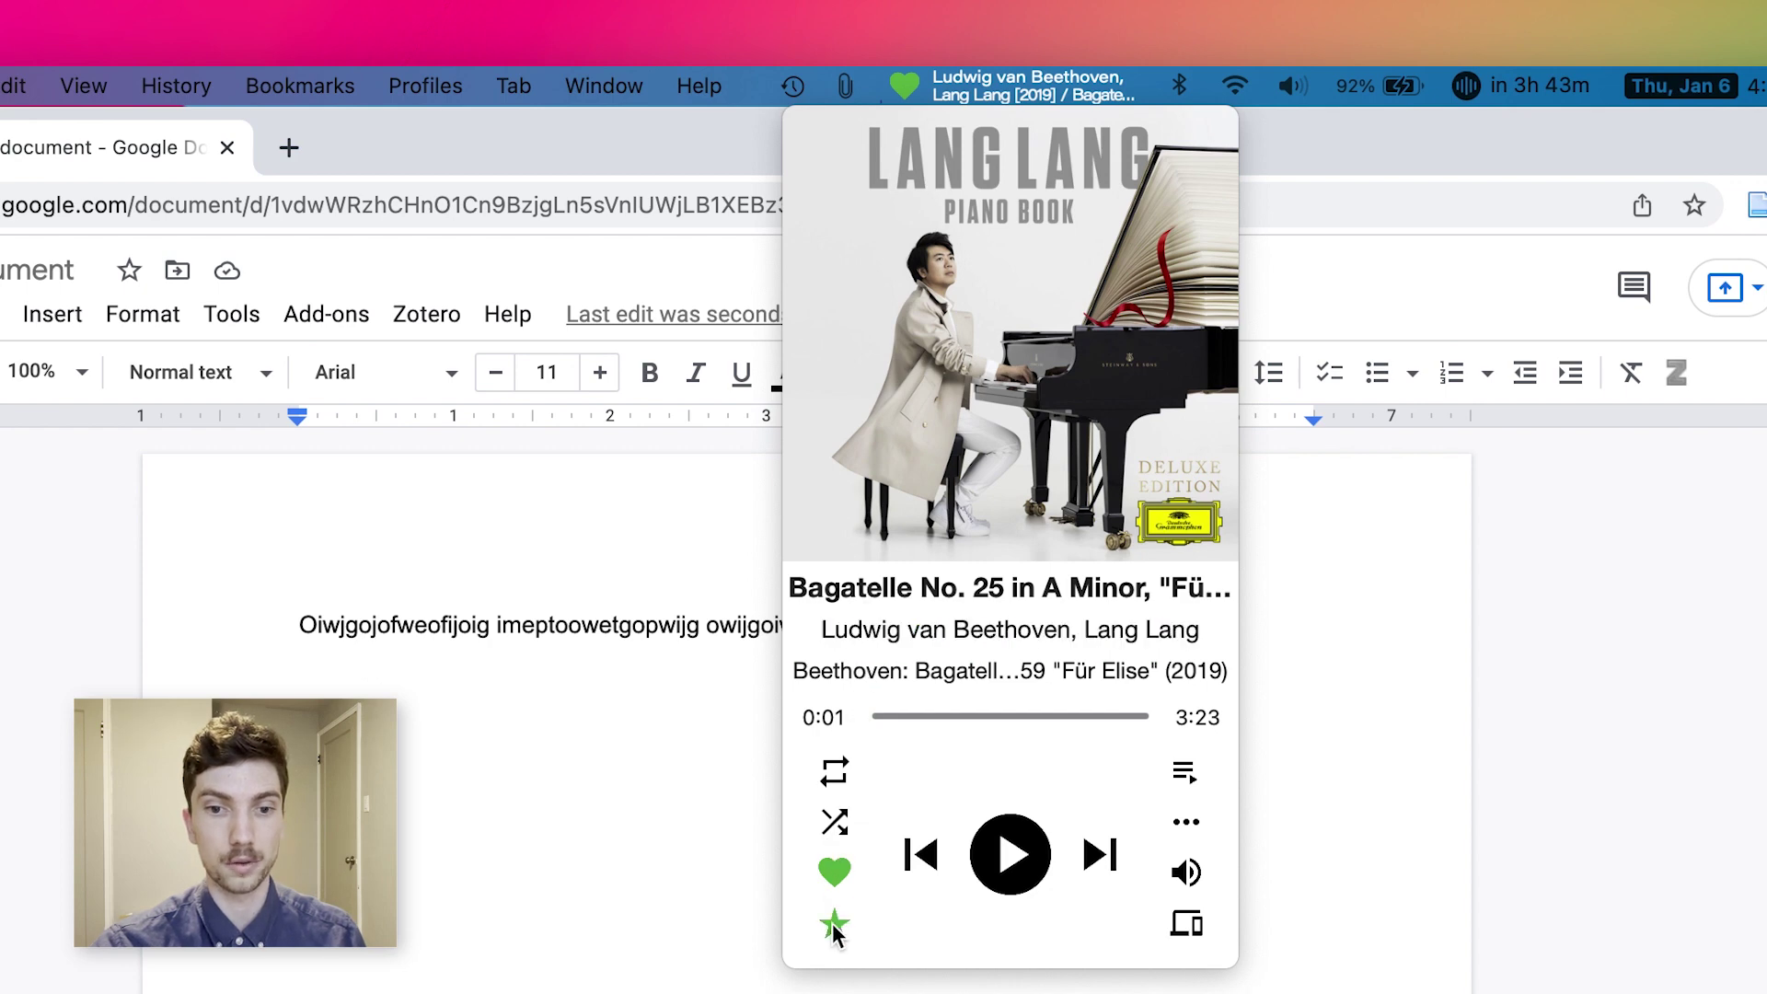
click(834, 925)
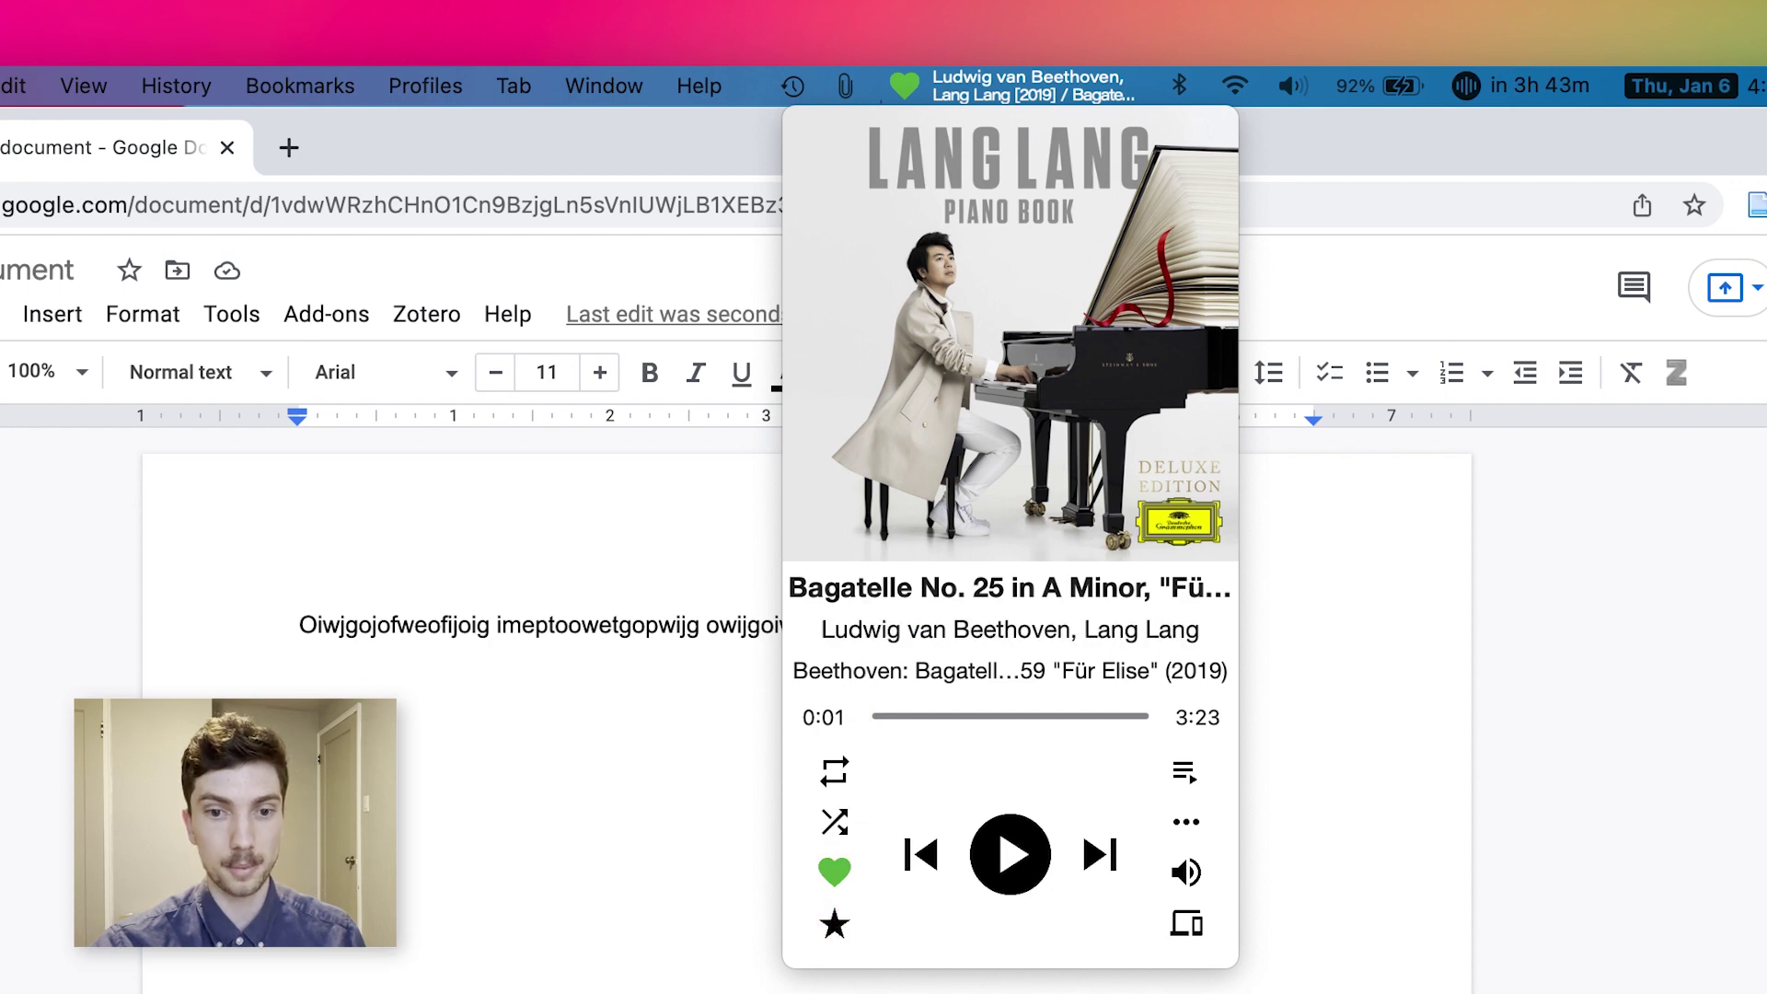
click(835, 926)
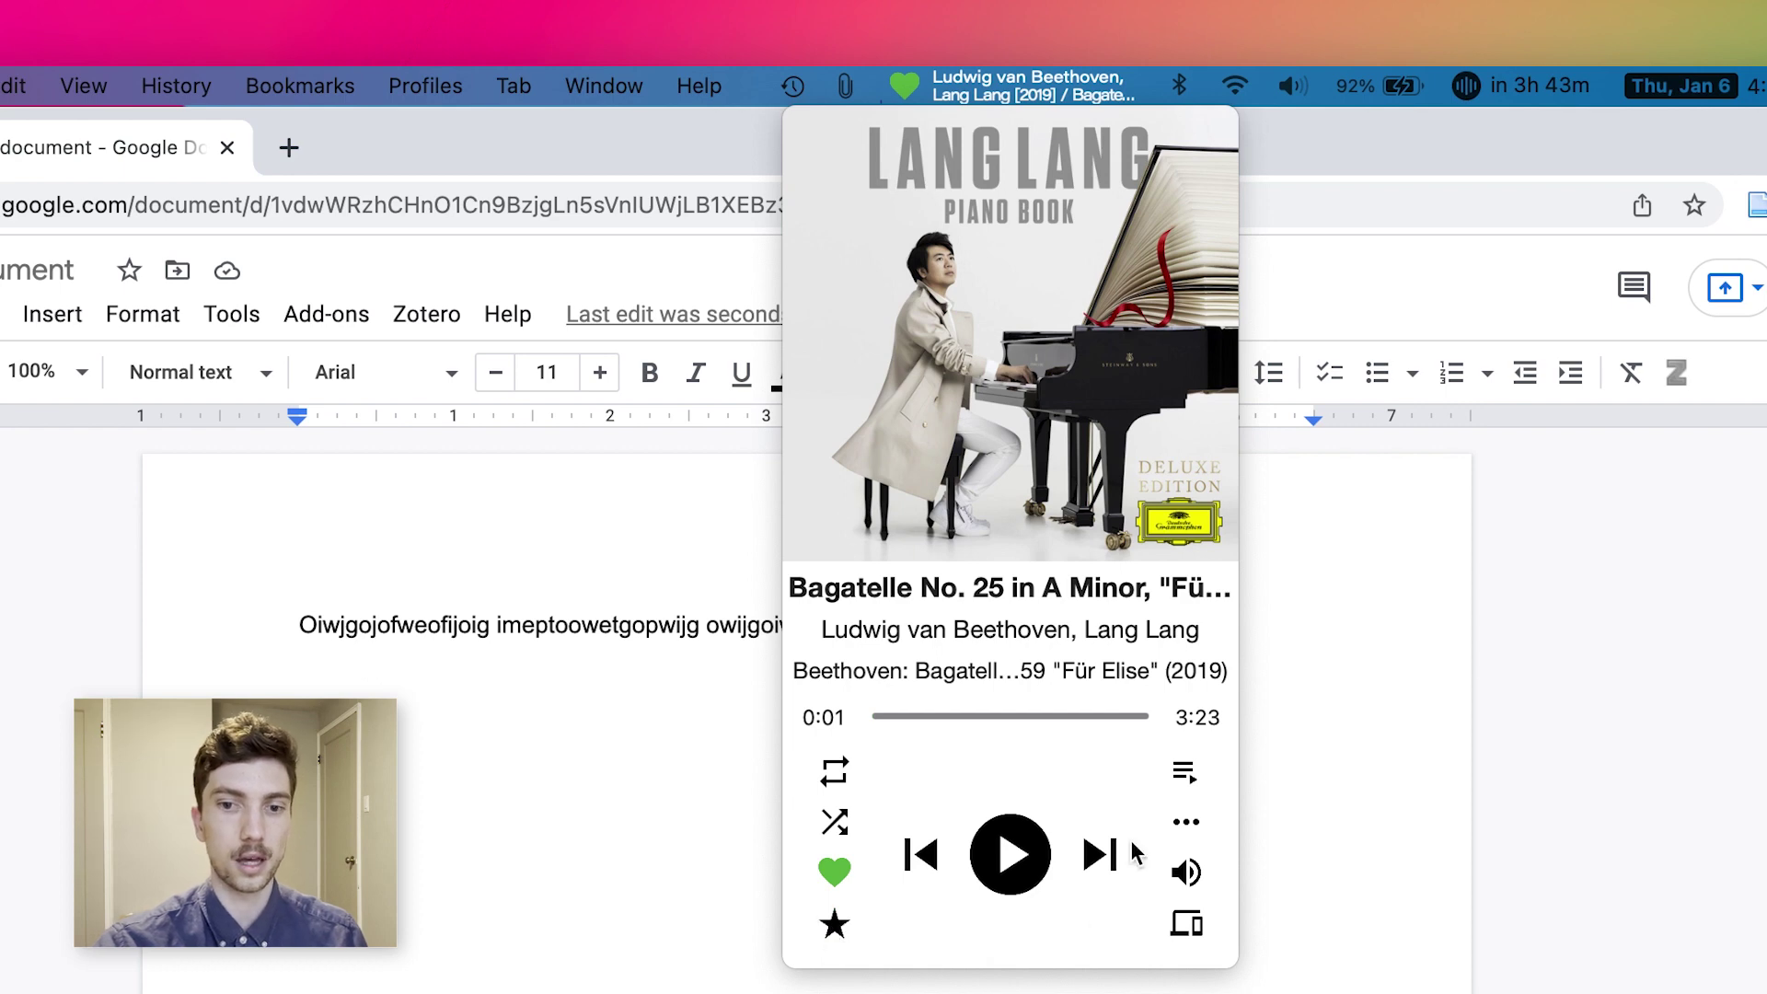
click(1184, 823)
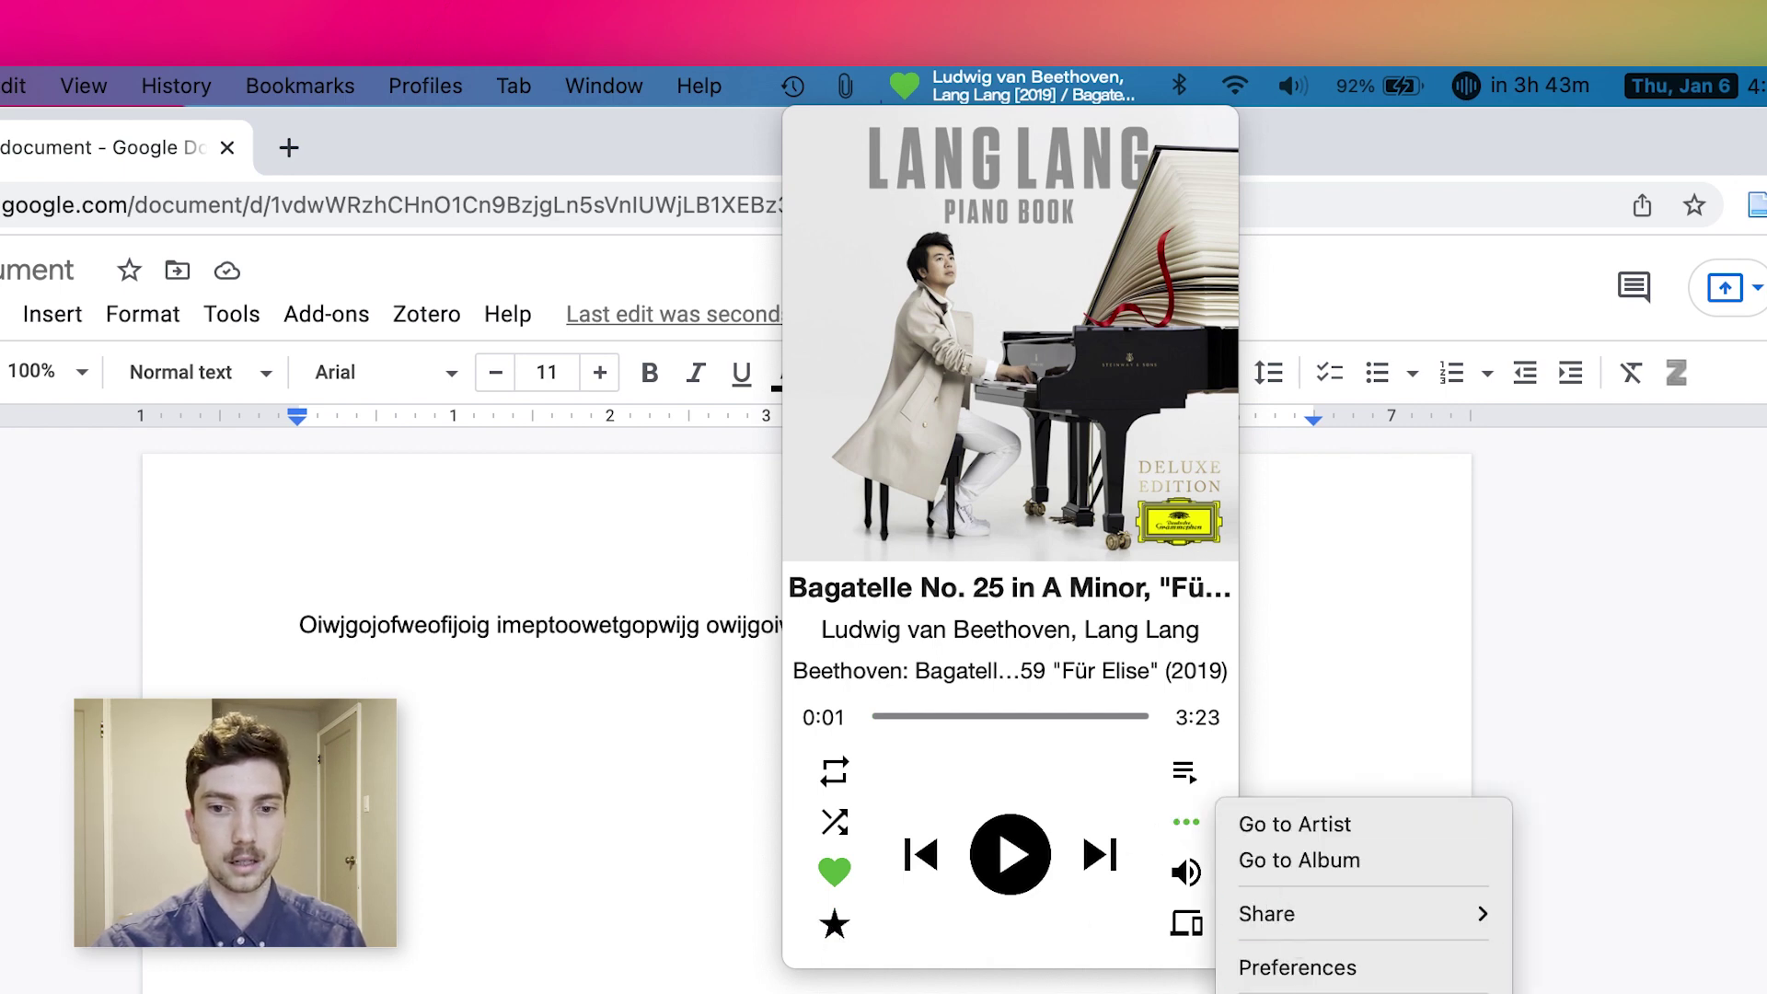
click(1185, 791)
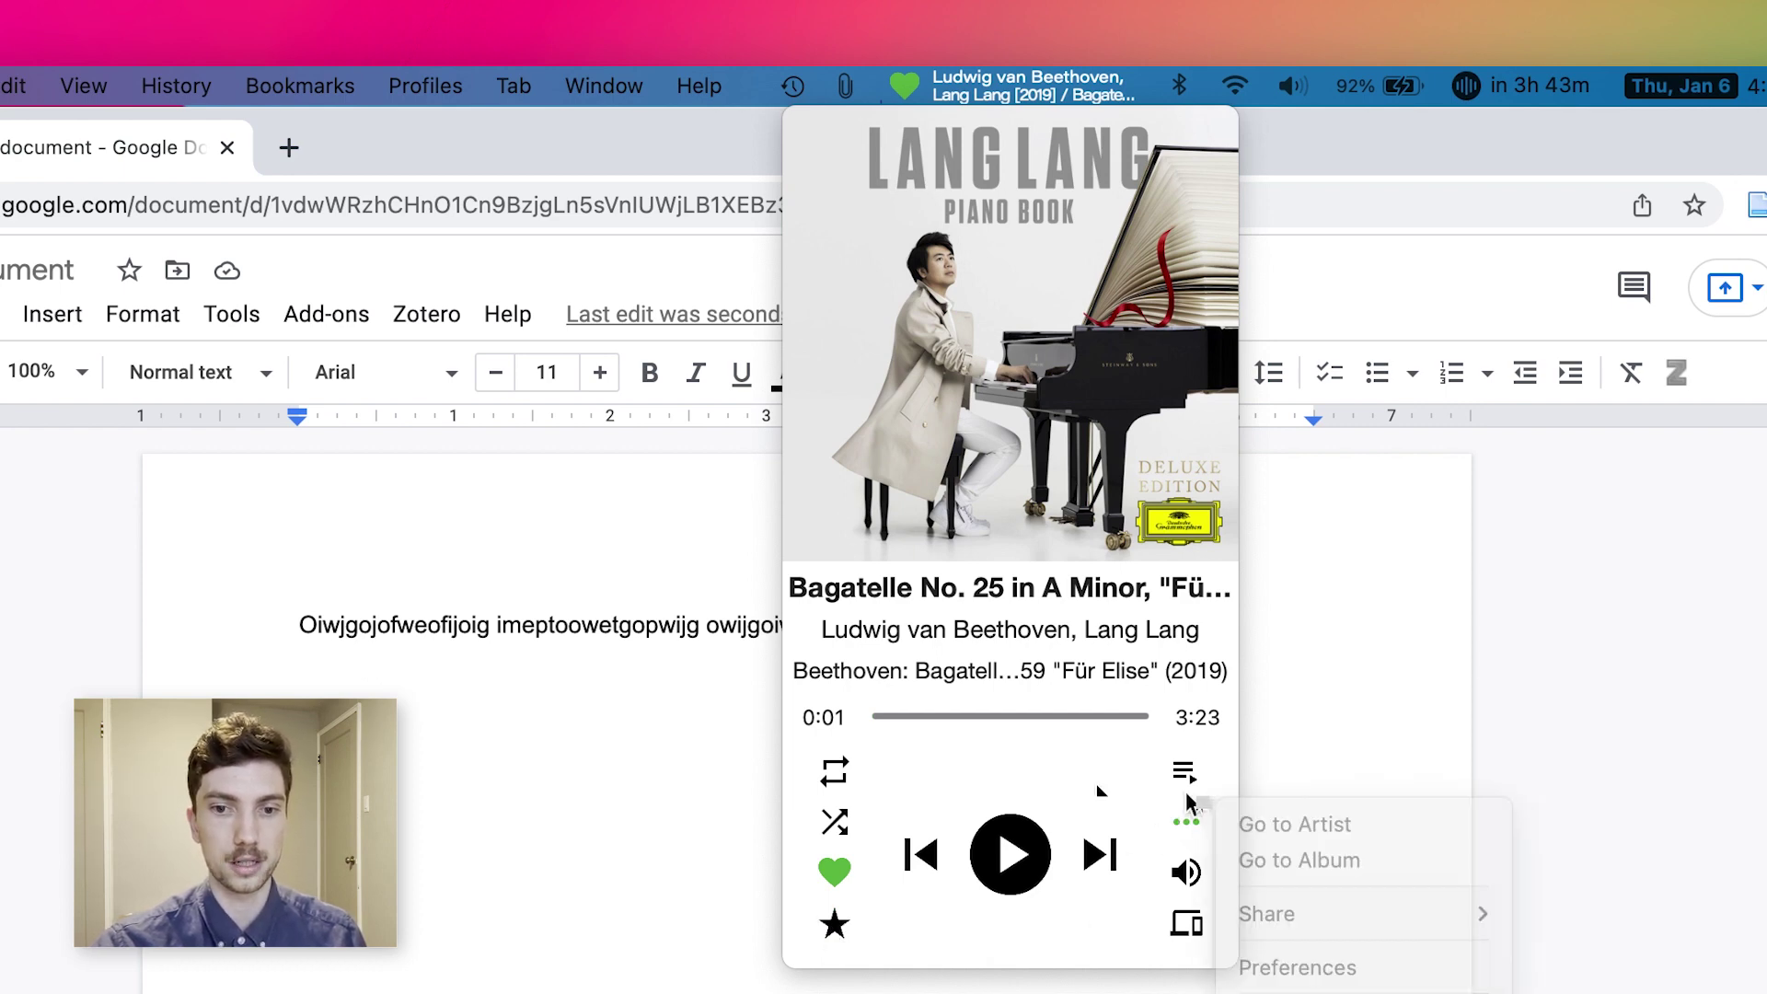
mouse_move(1189, 876)
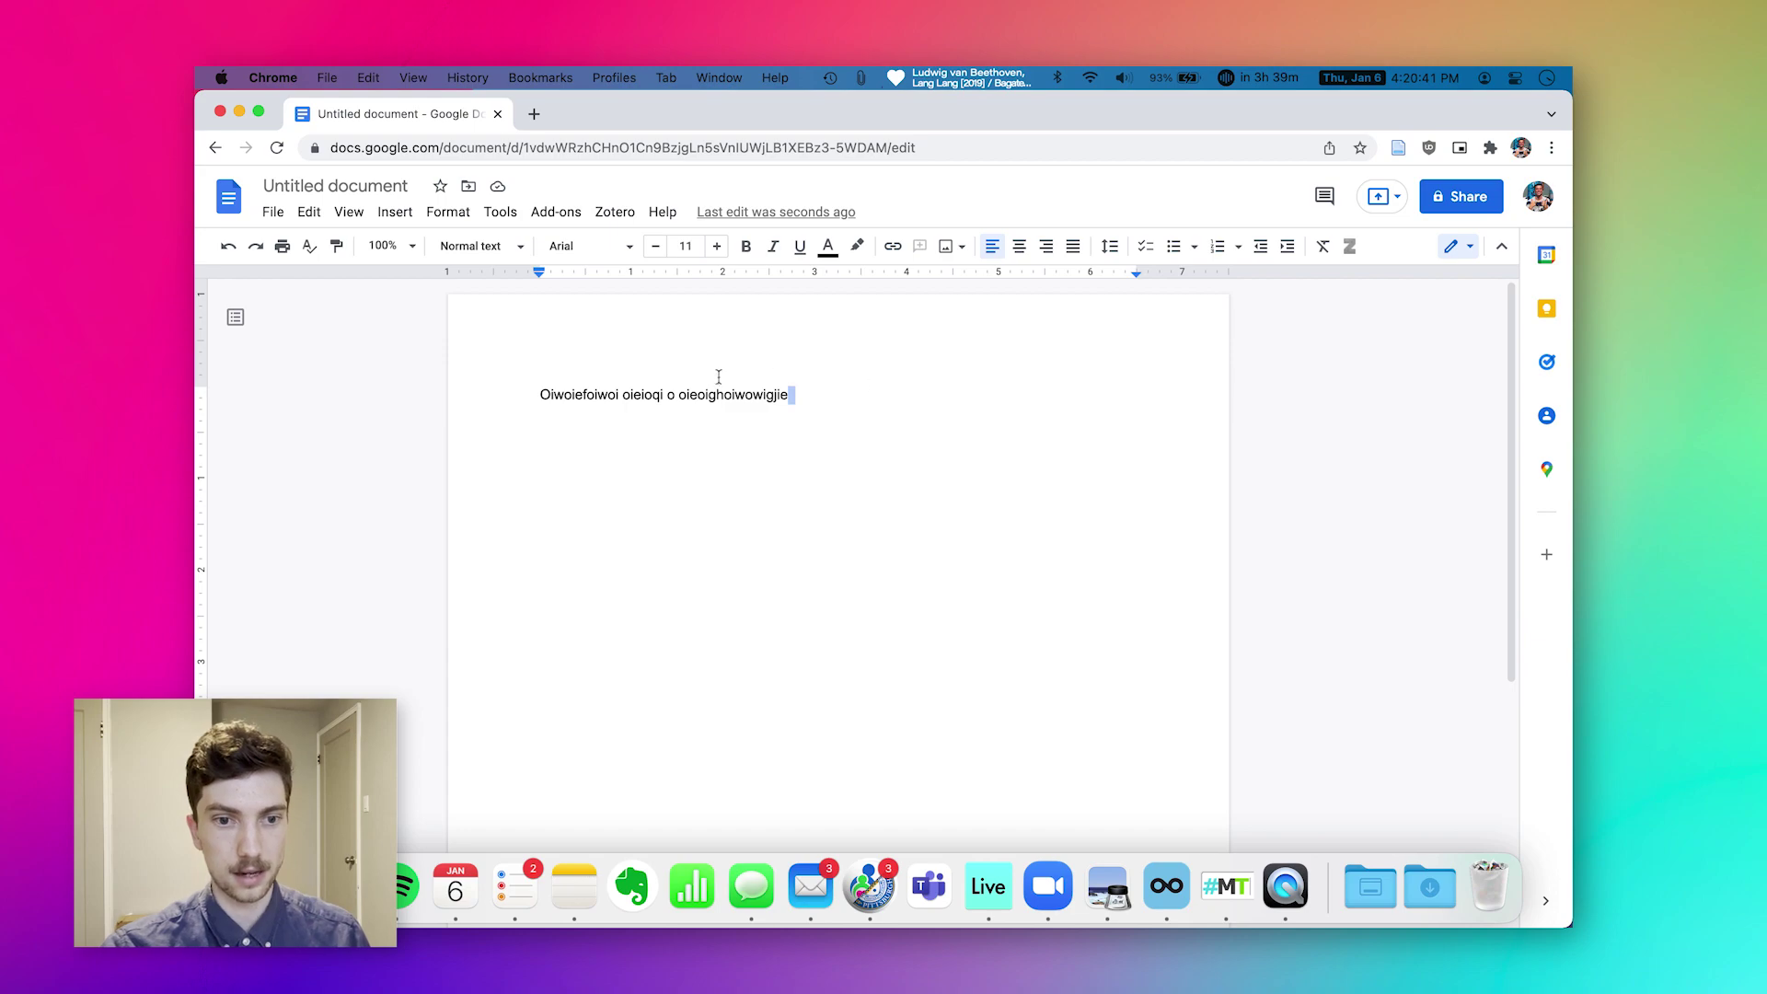
Scroll Spotify's Liked Songs, return to the doc, and press Ctrl+Alt+M for Mick Tagger's Quick Add.
key(super+Tab)
key(super+Tab)
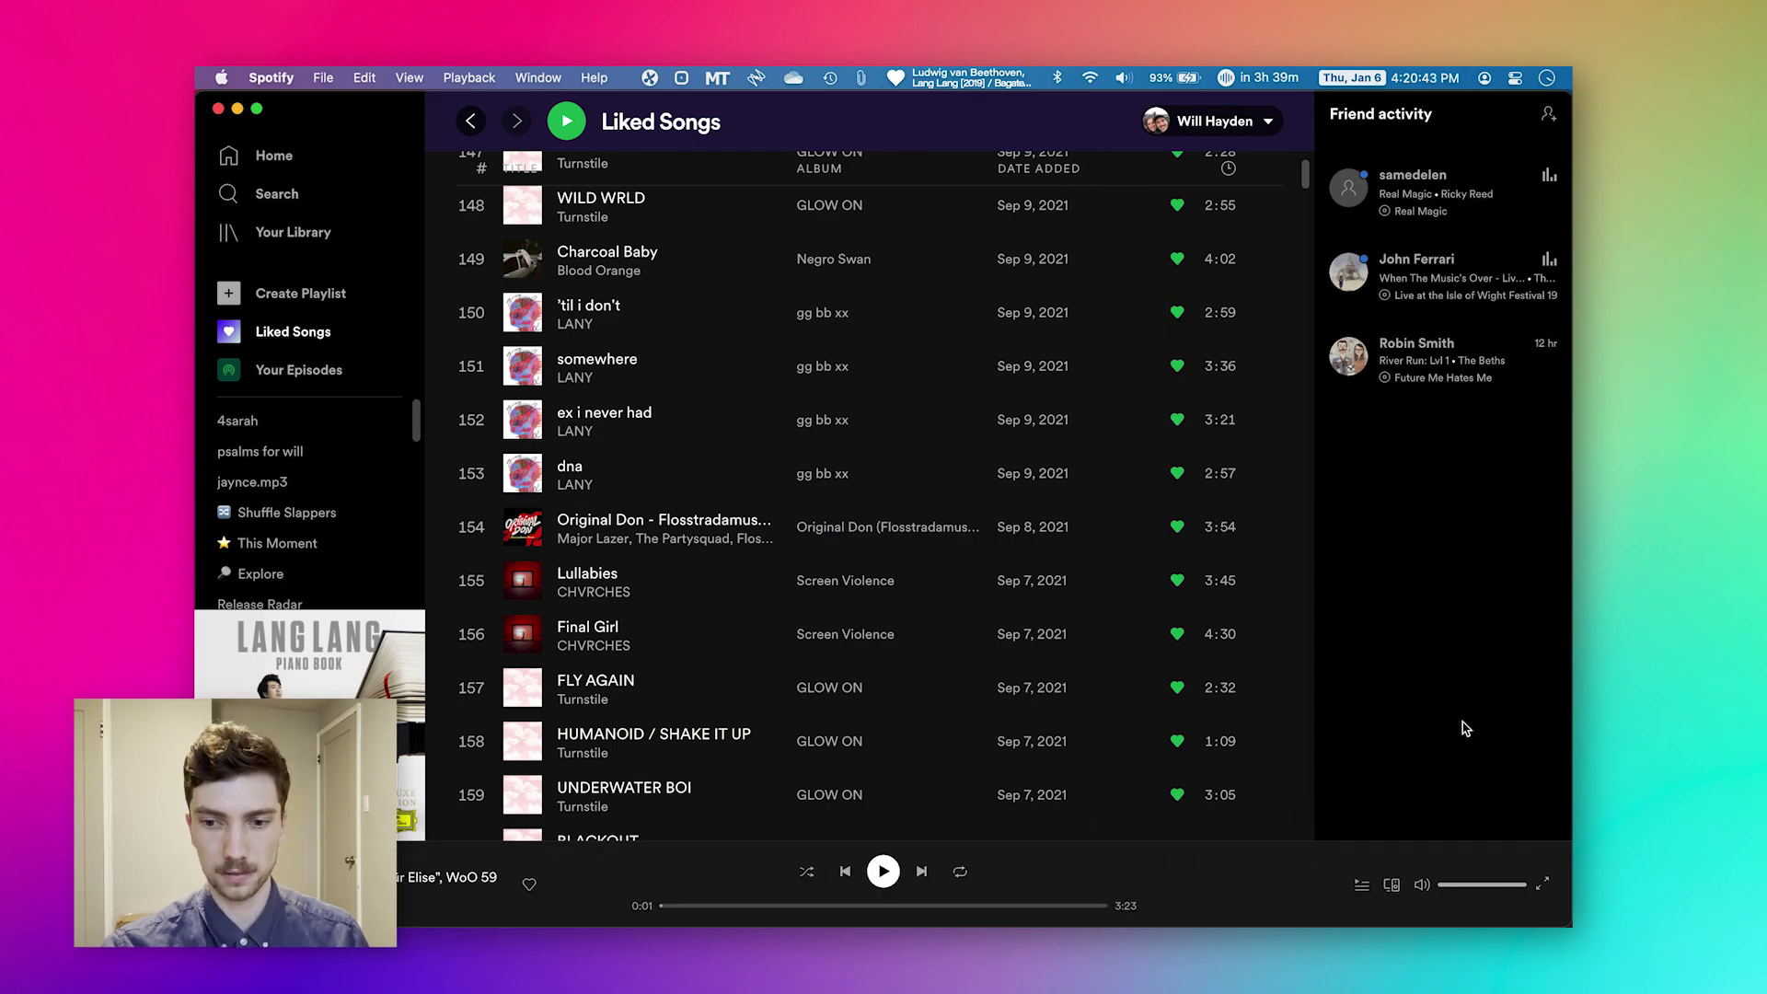
key(super+Tab)
key(super+Tab)
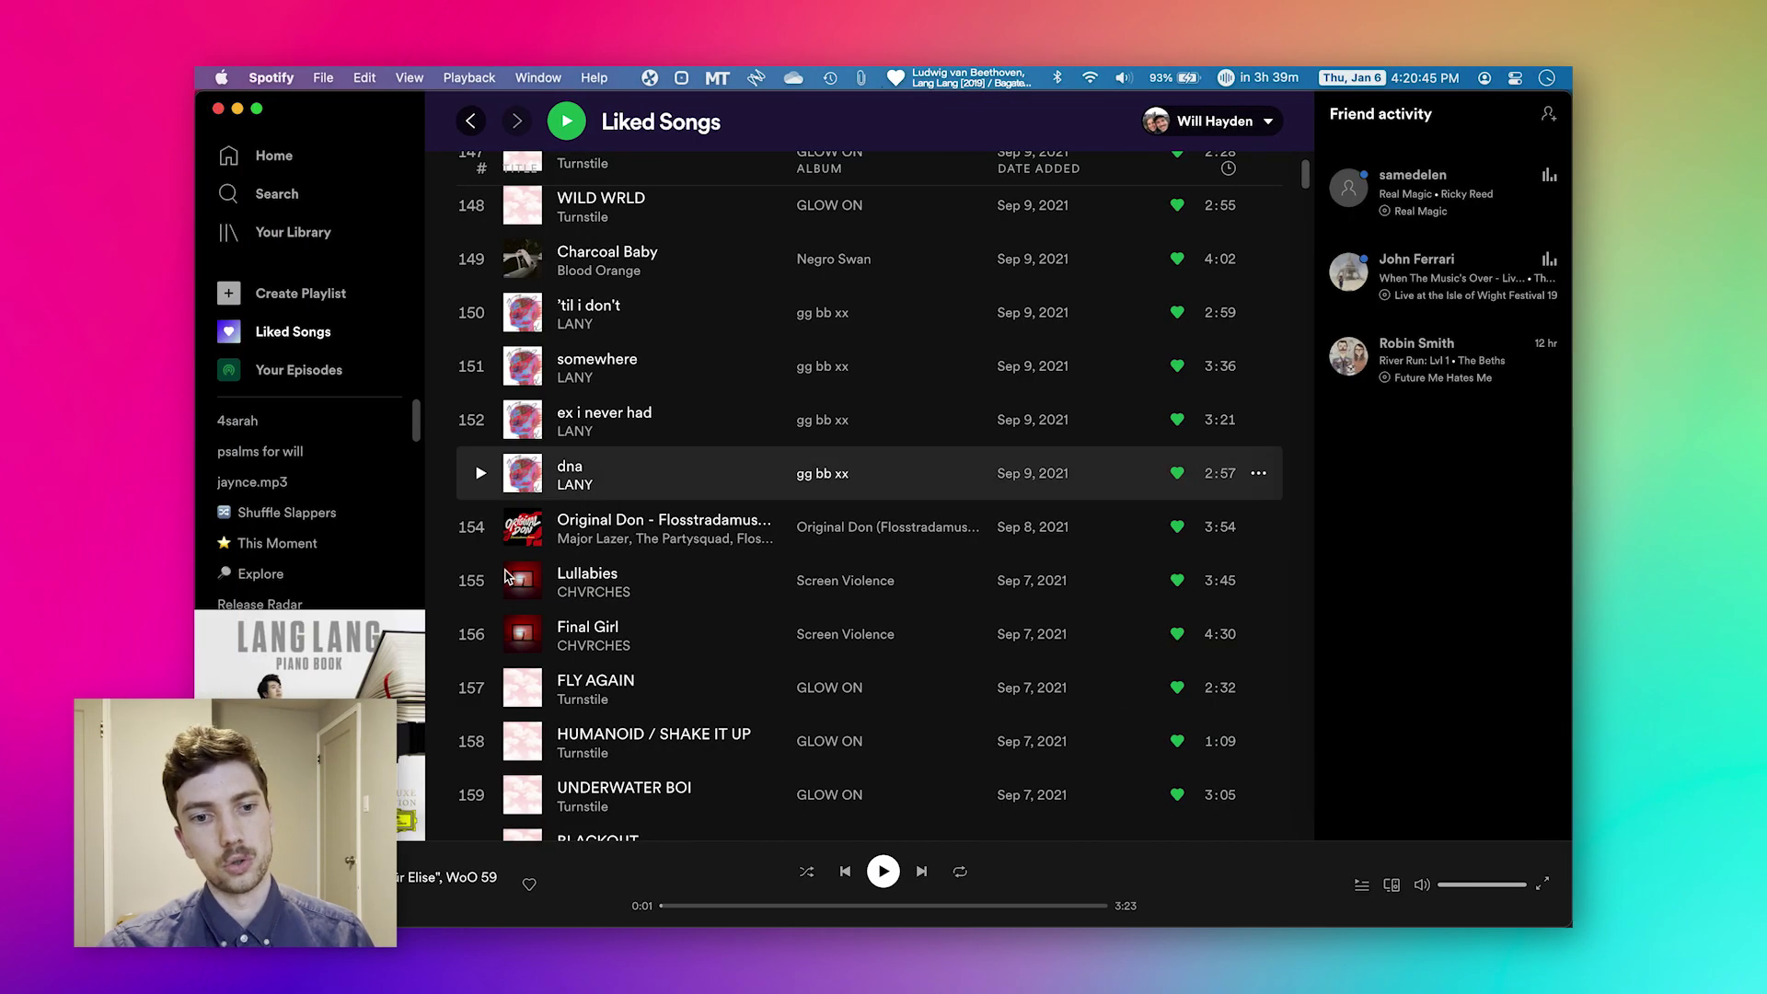
scroll(671, 552, up, 15)
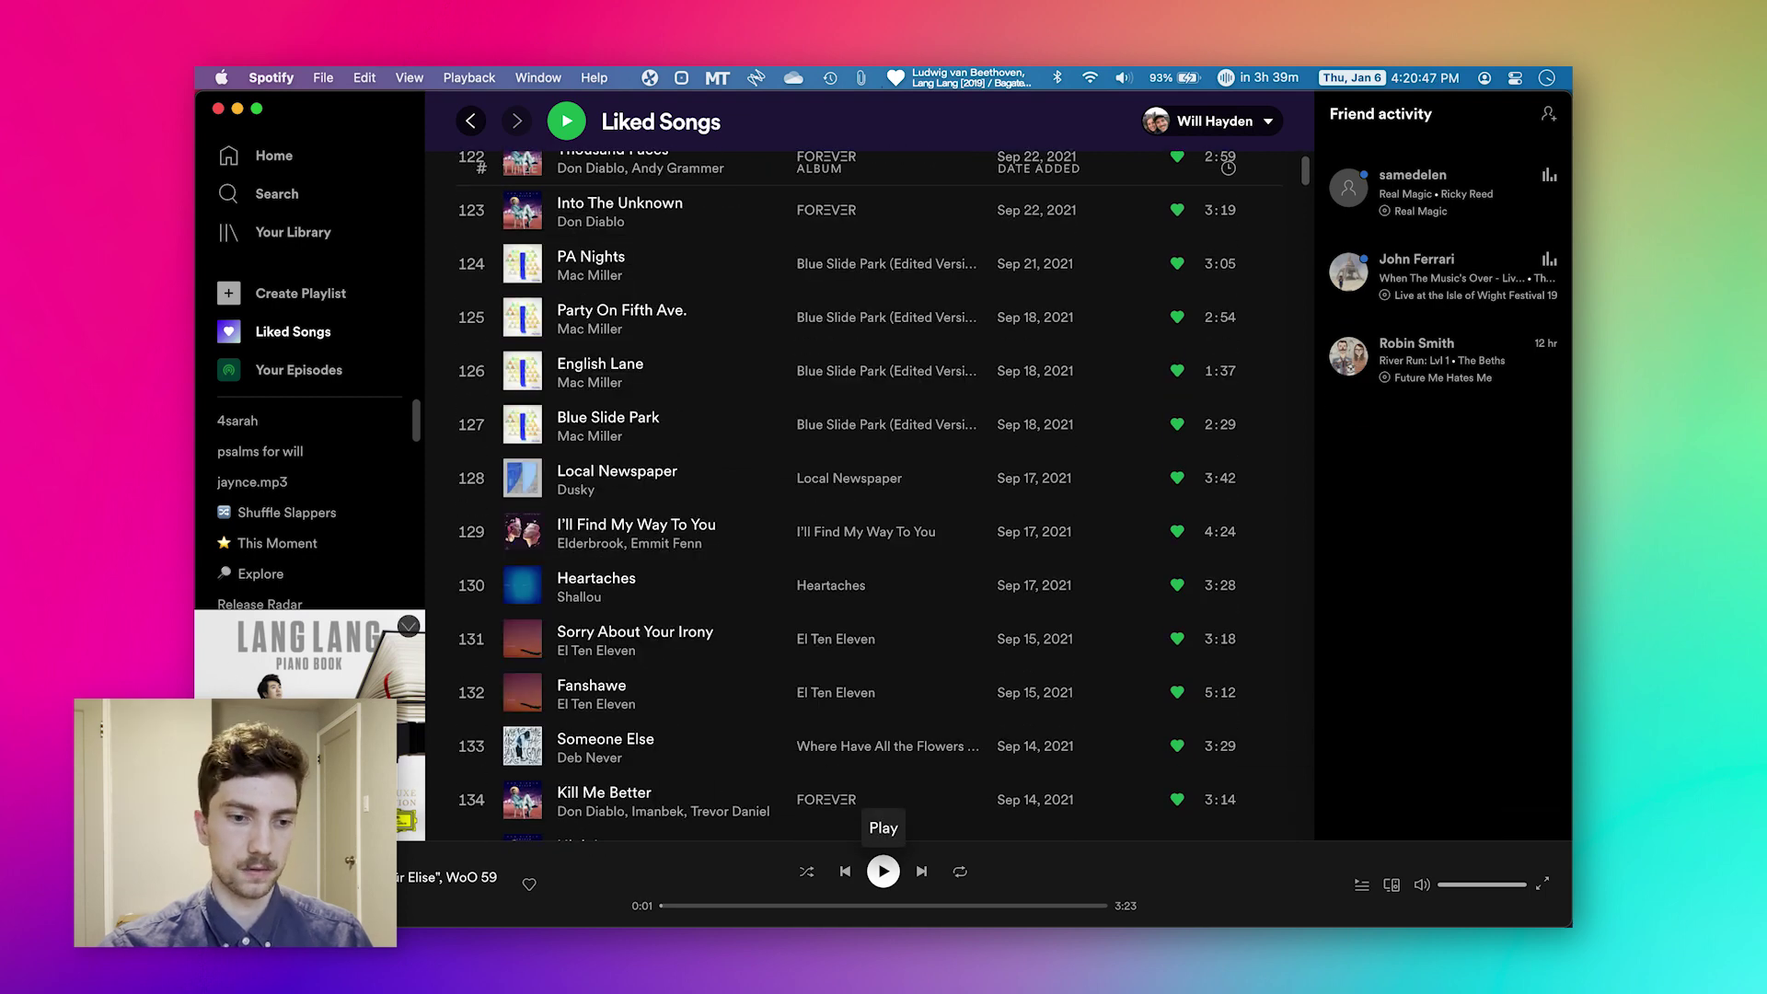
key(super+Tab)
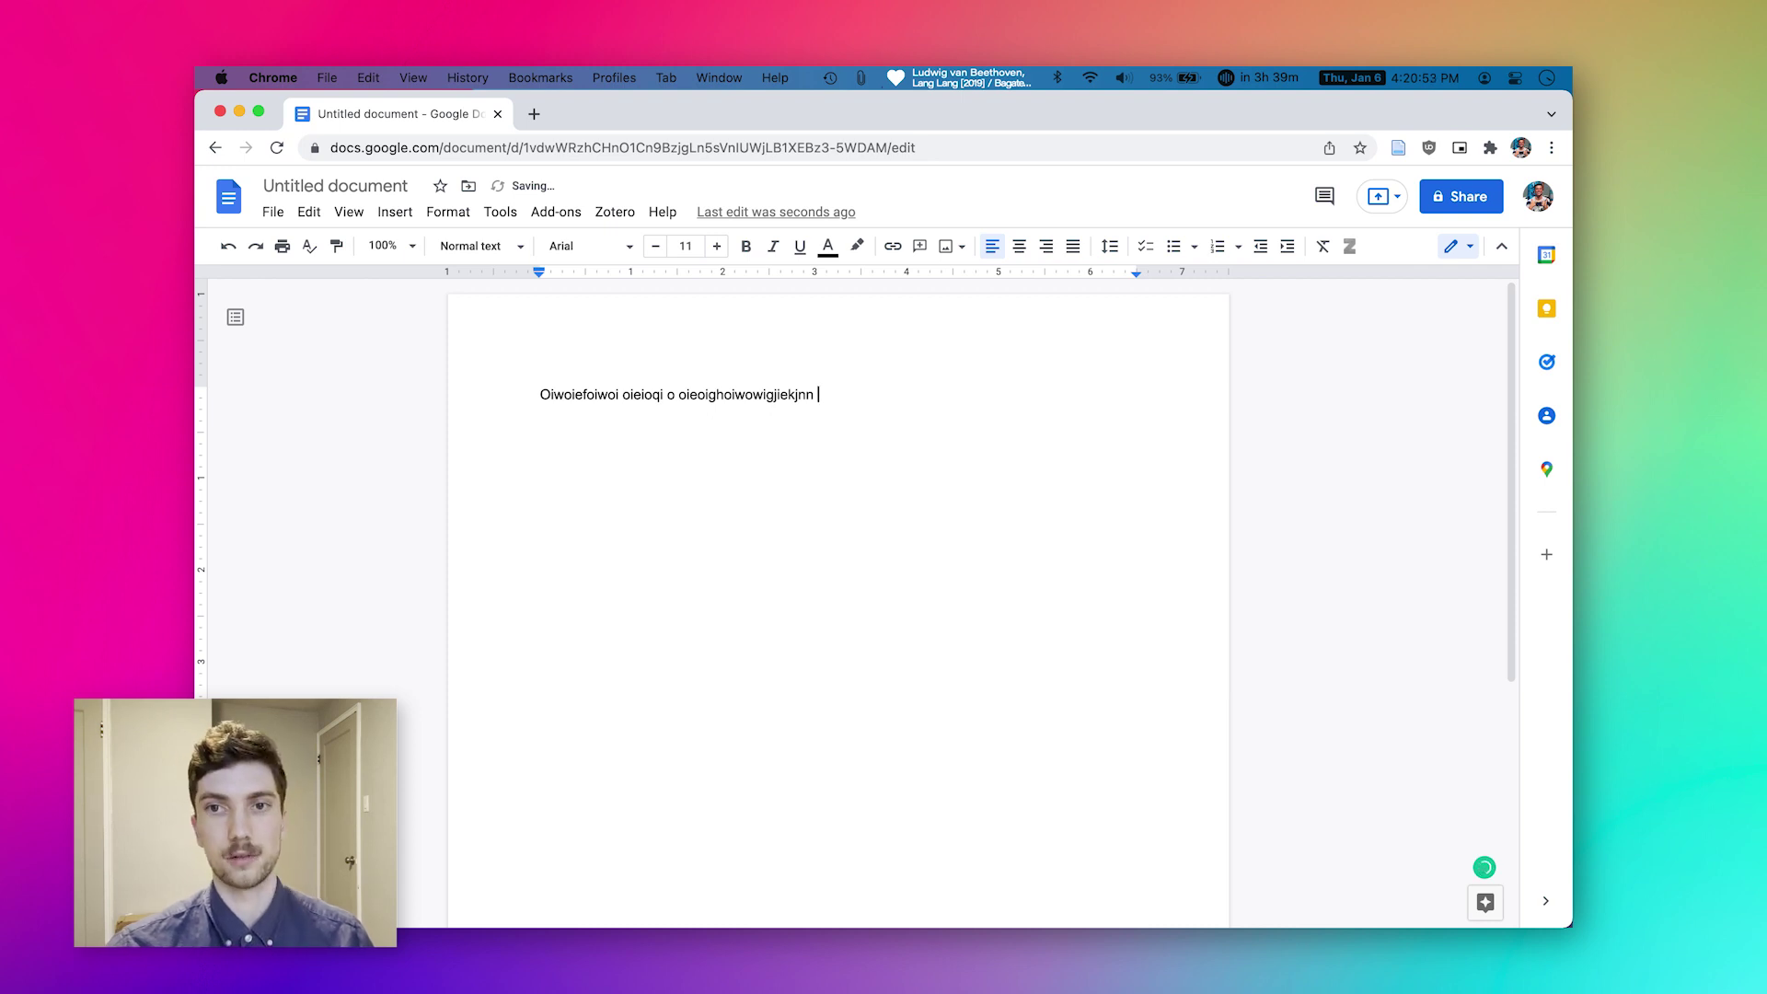
key(ctrl+alt+m)
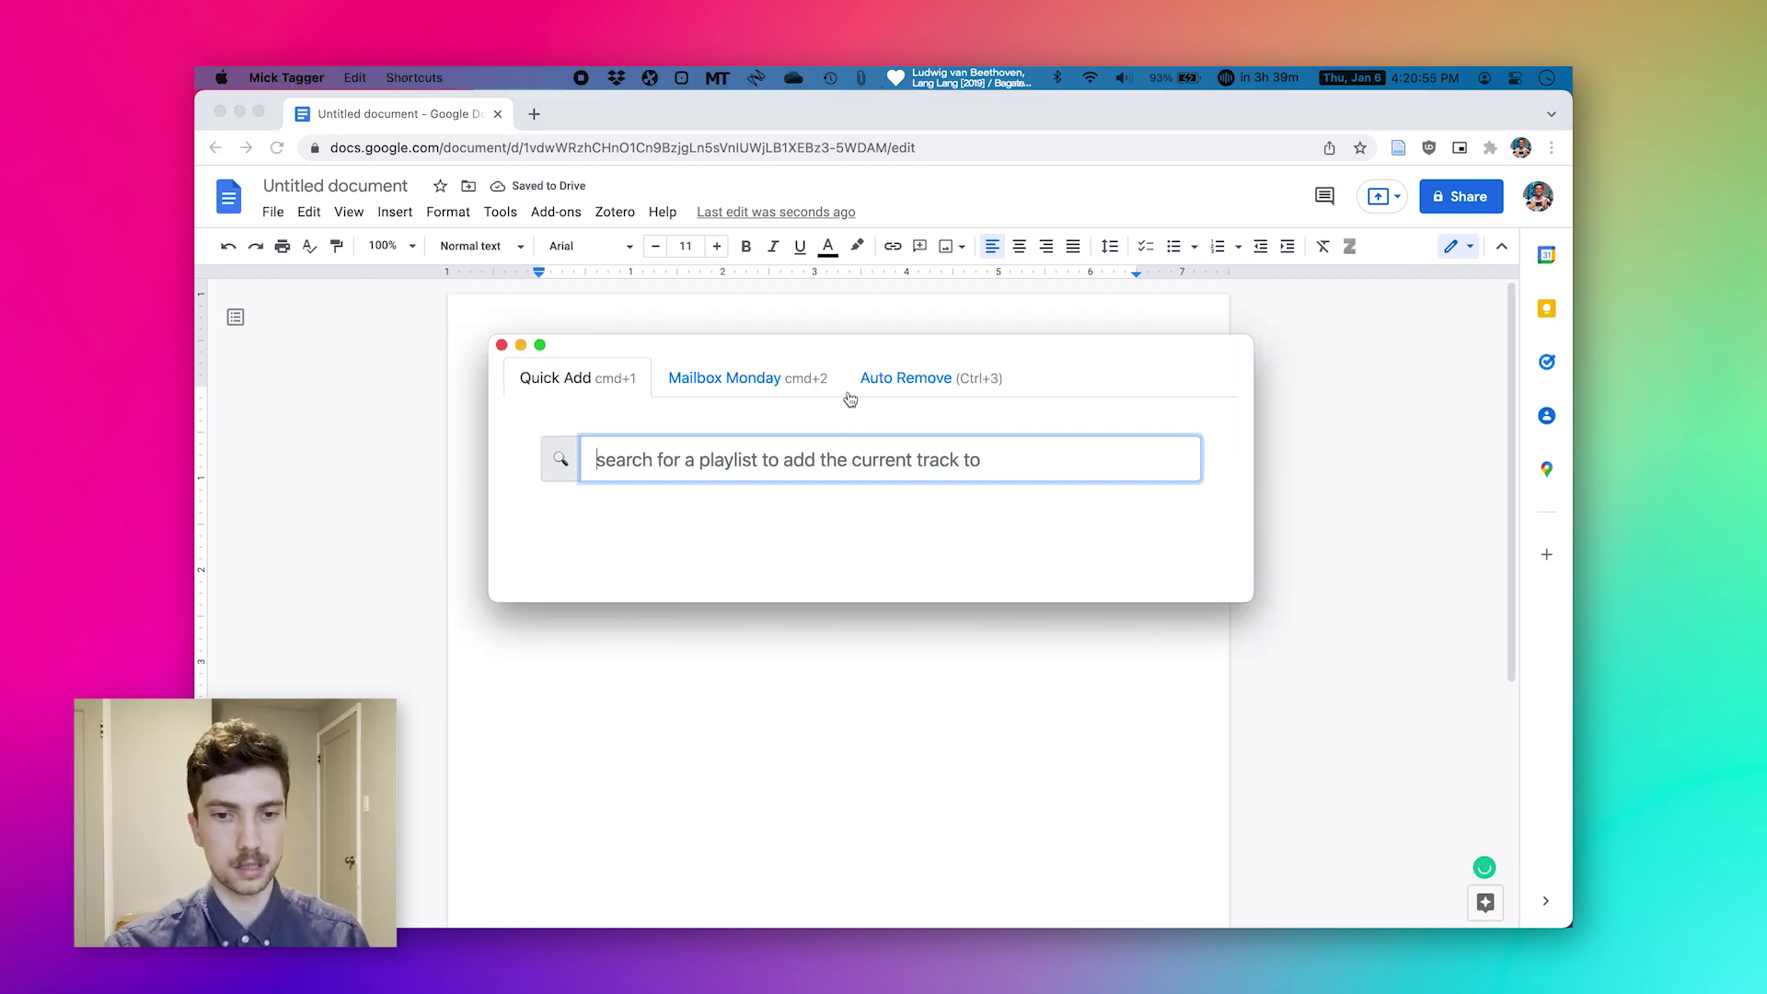
drag(837, 349, 705, 509)
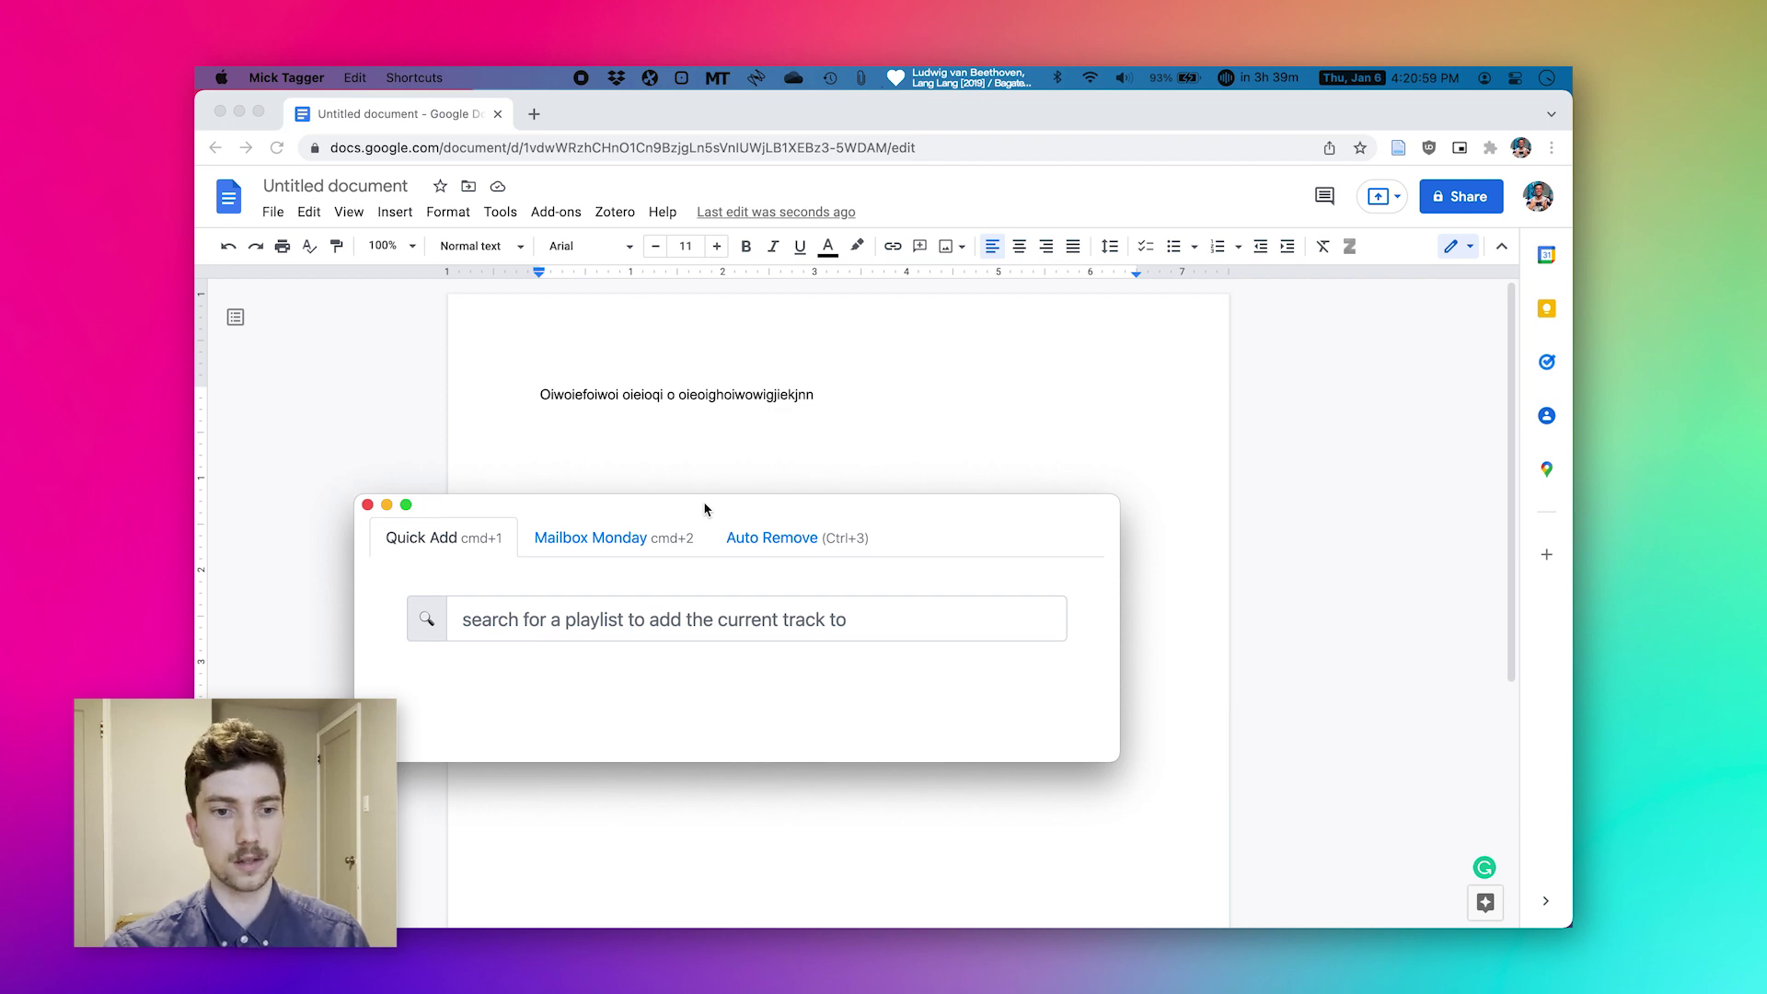
click(634, 606)
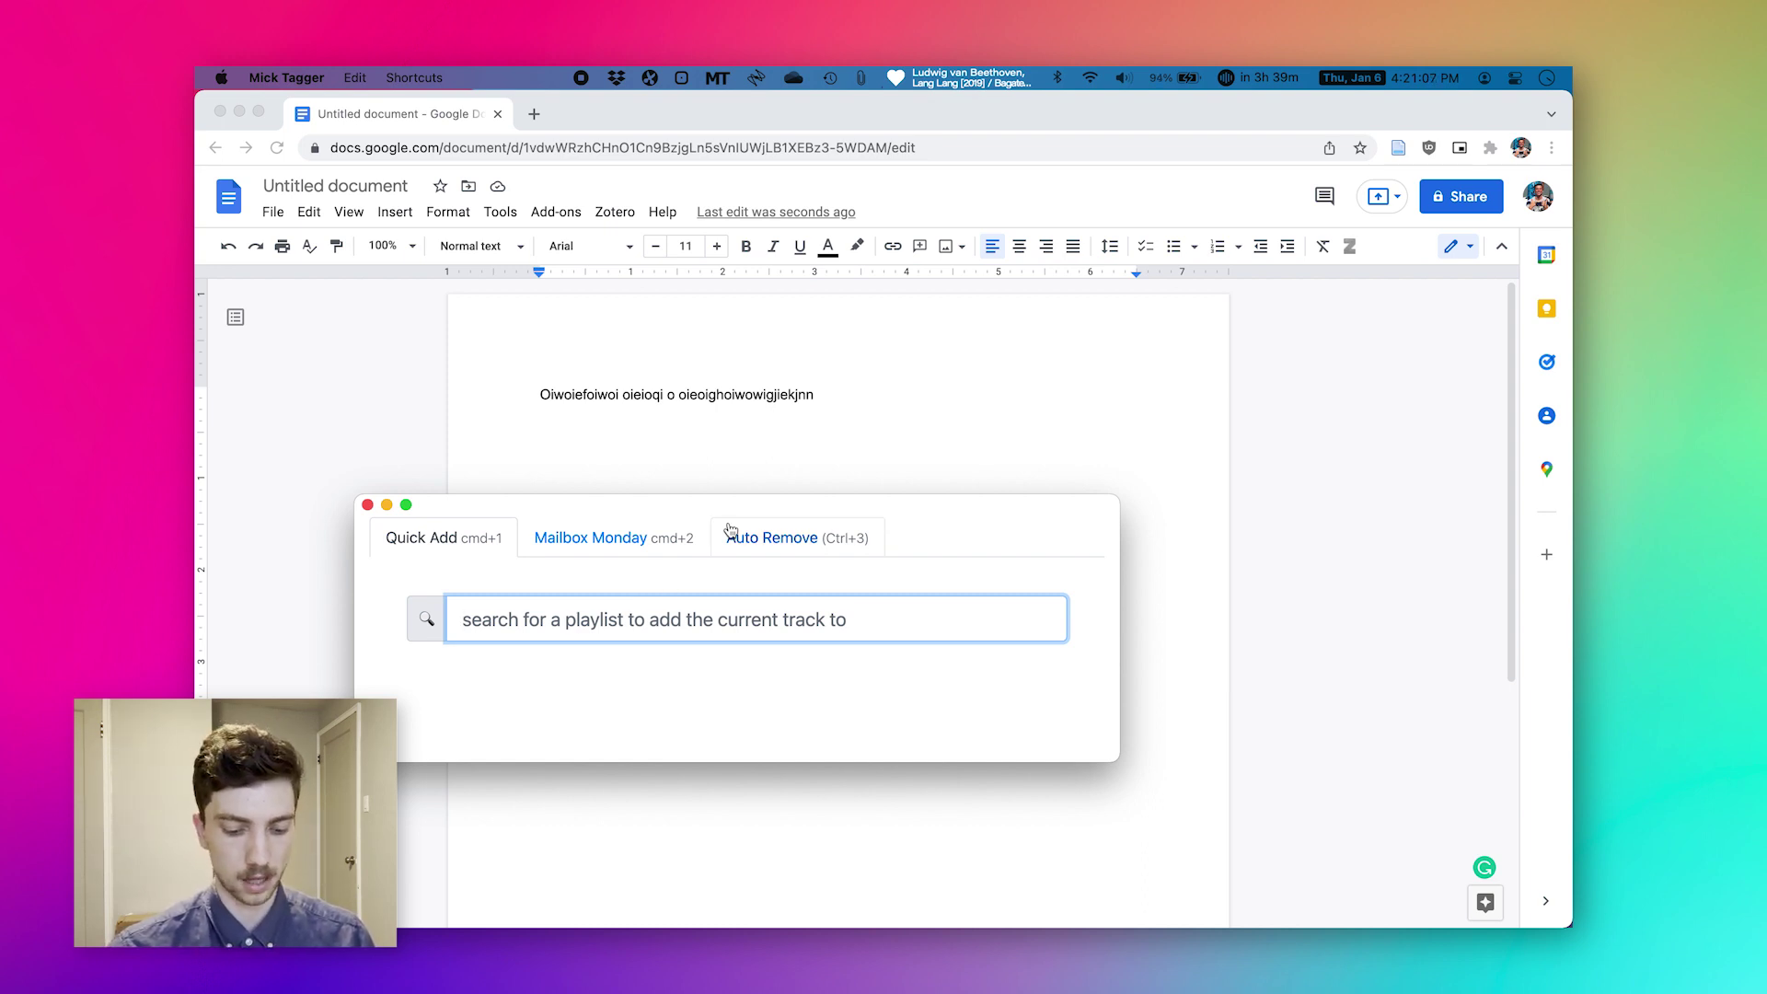
text(focus)
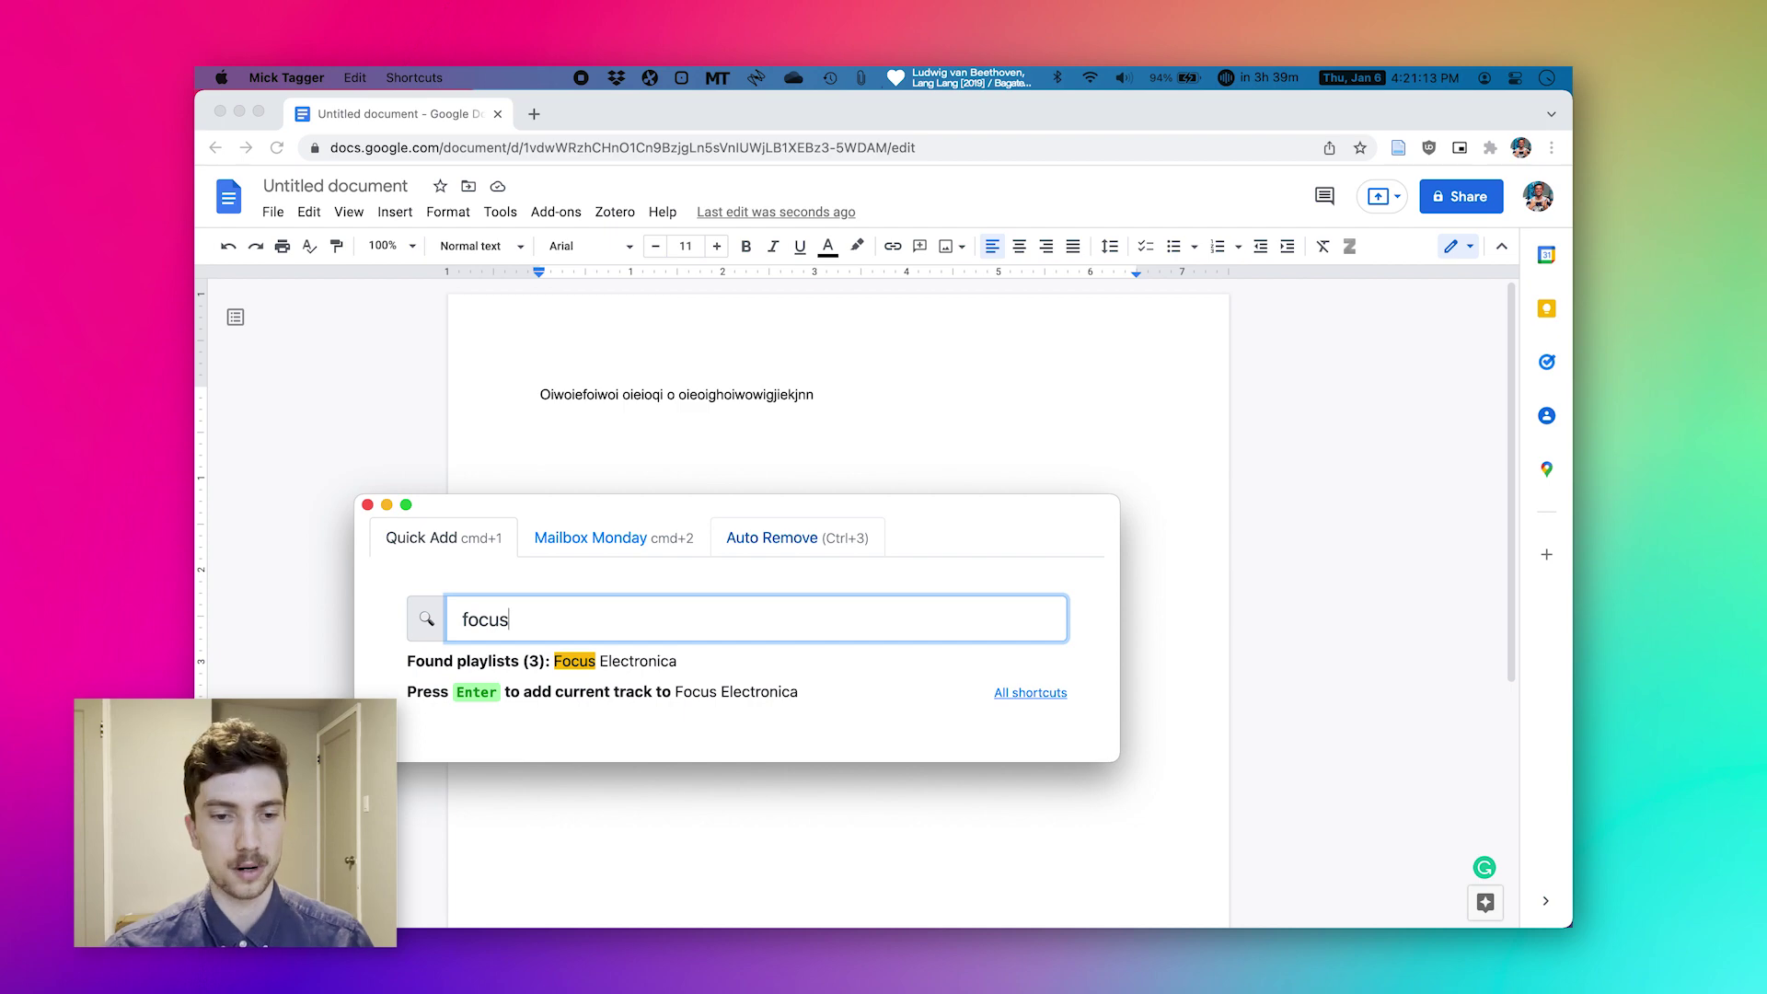
key(Return)
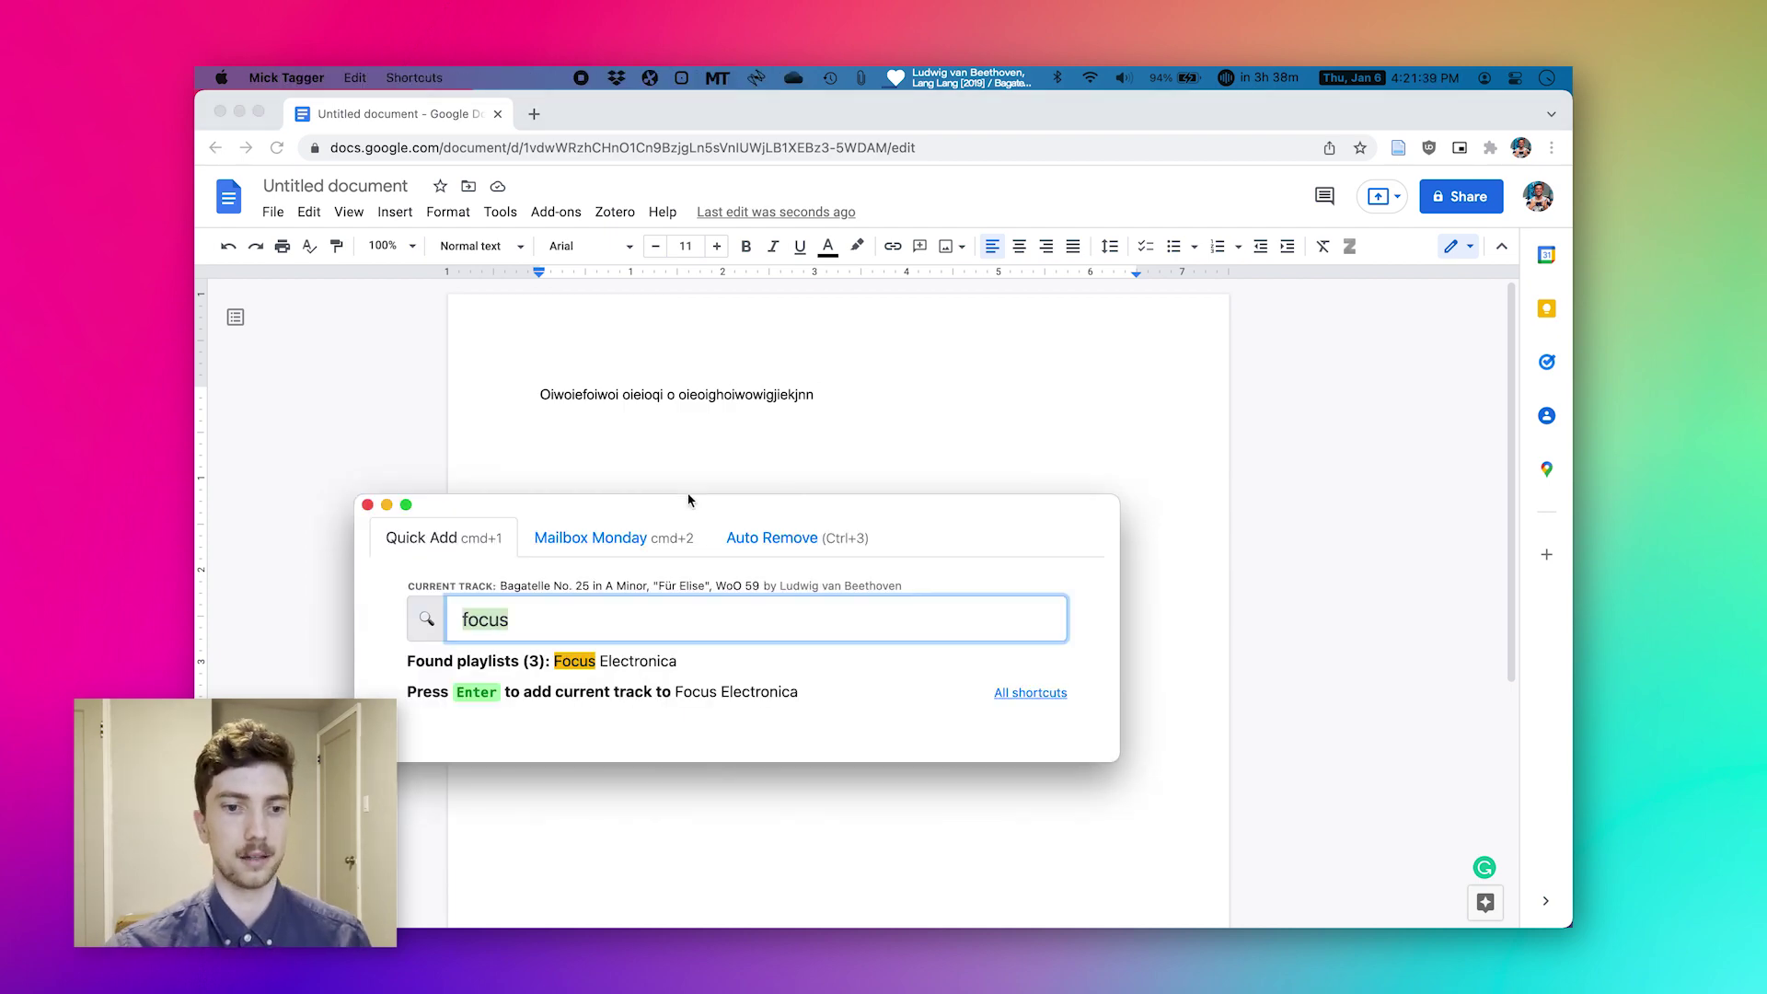
click(967, 78)
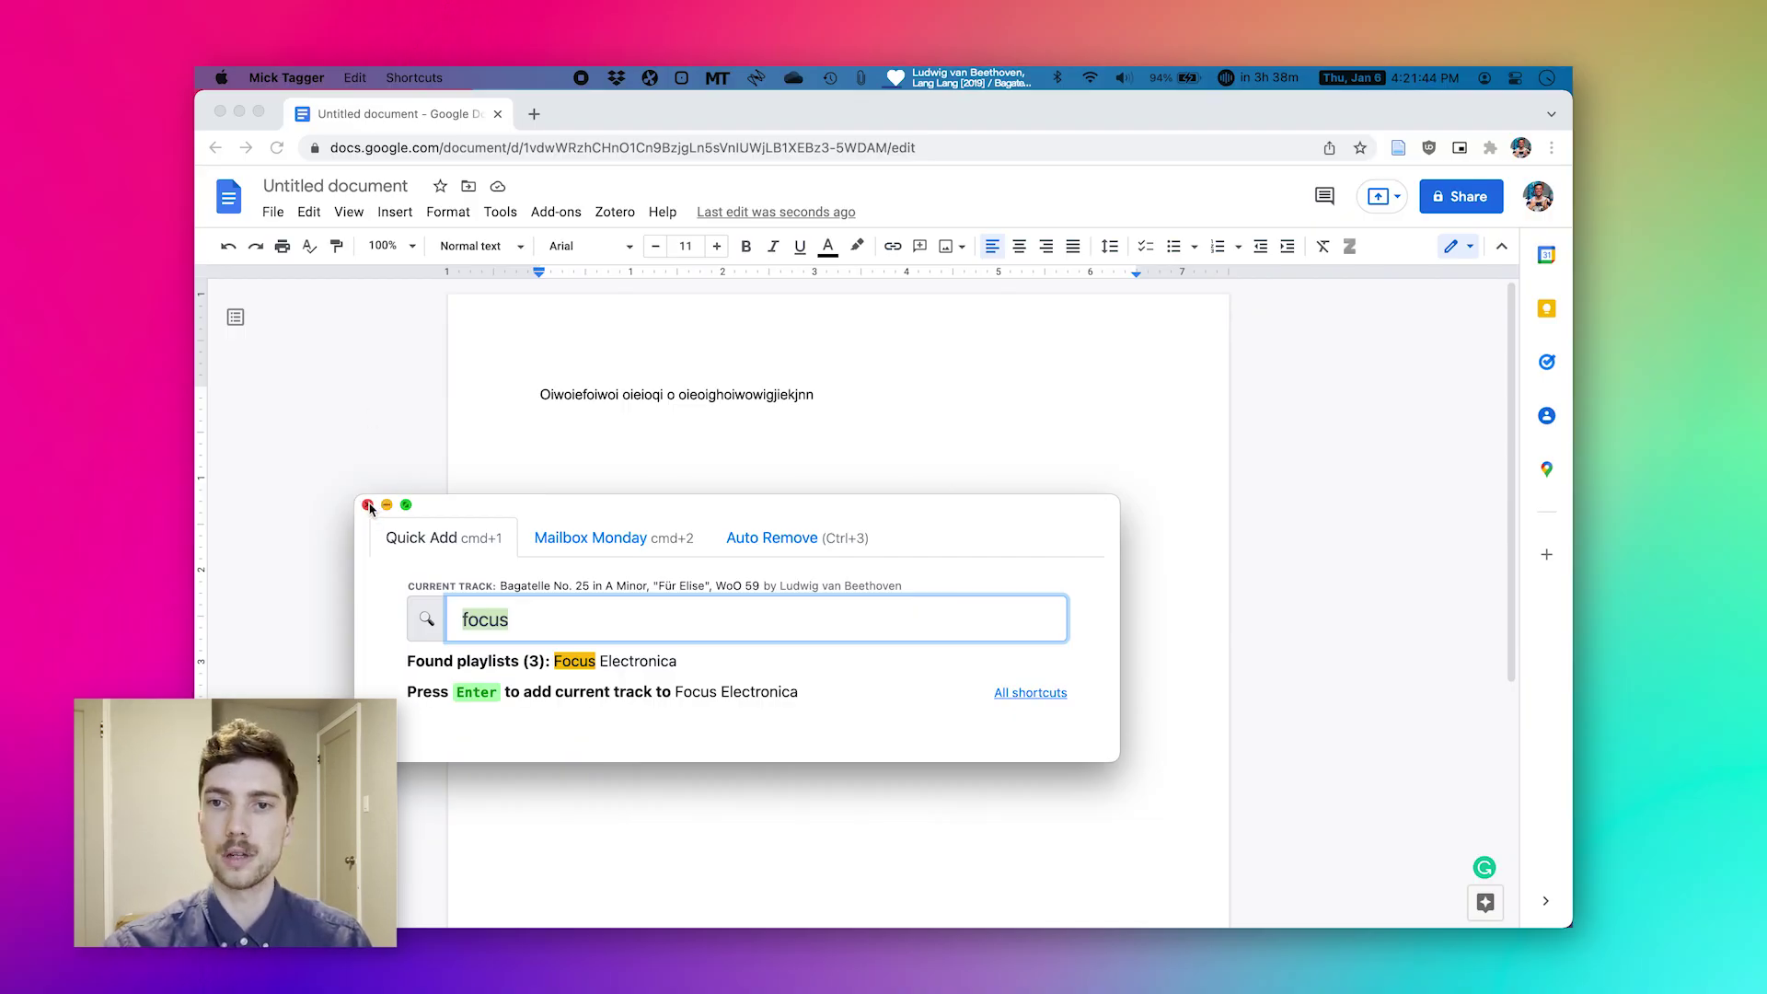
click(367, 506)
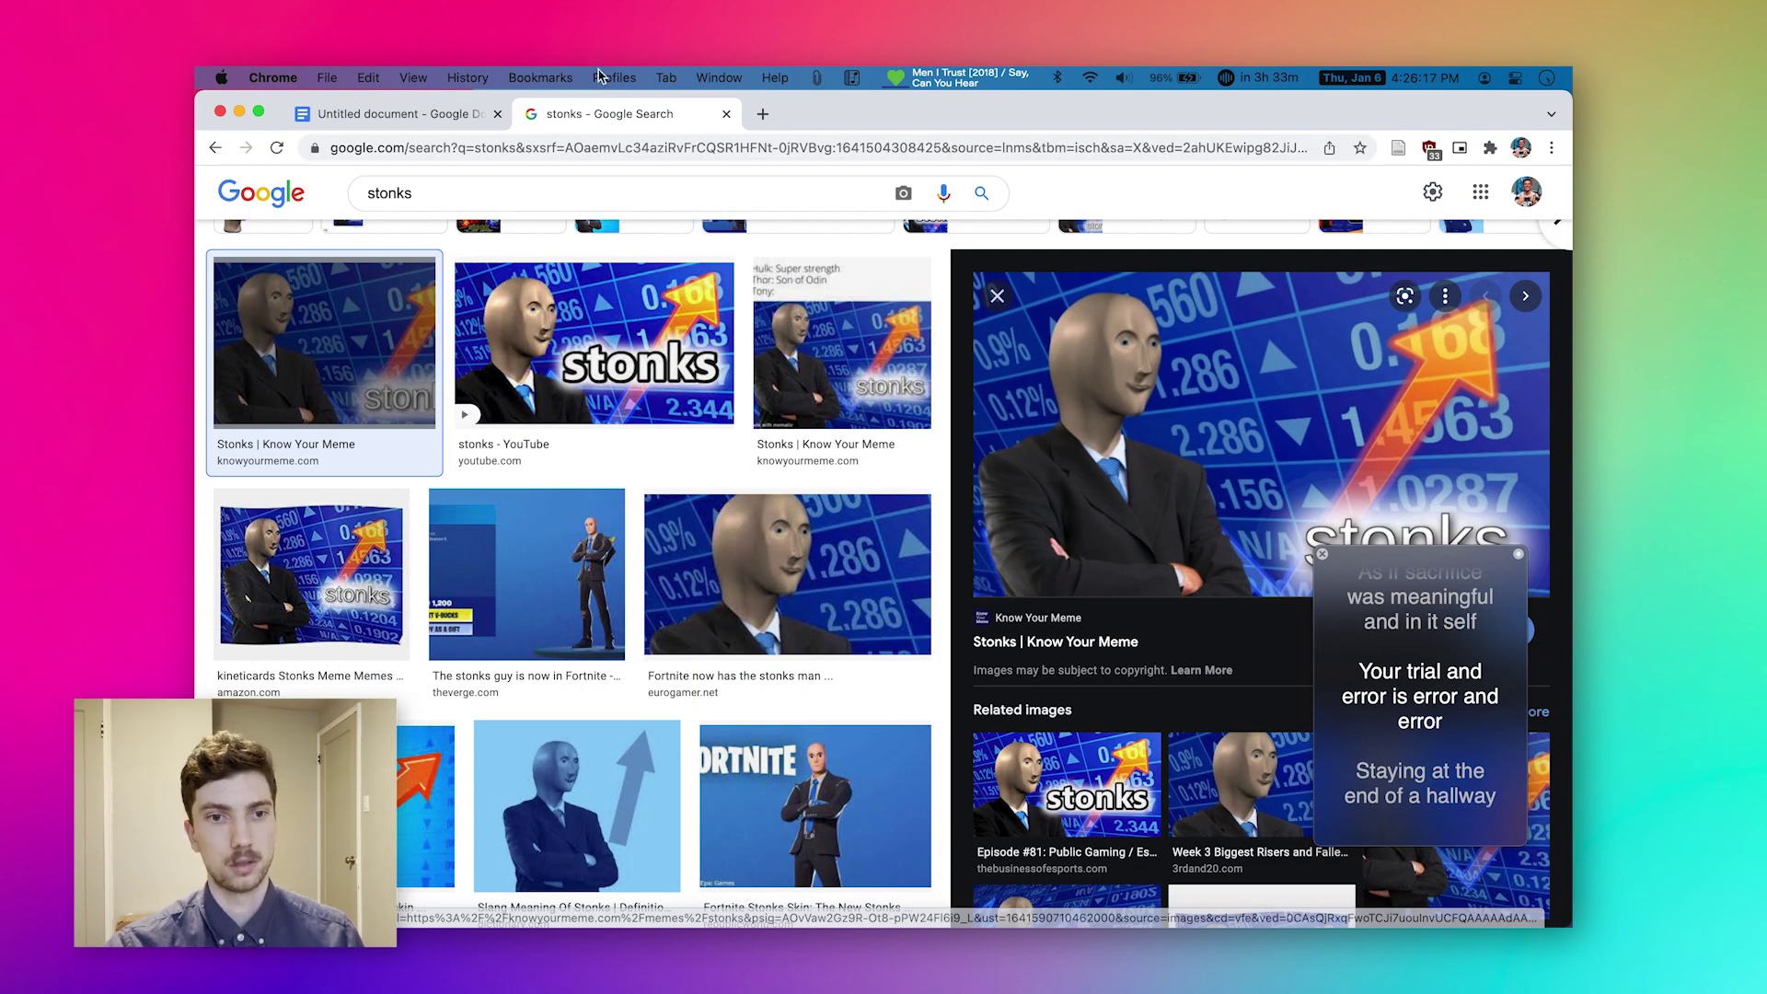
Return to the Untitled Google Doc tab in Chrome after the LyricsX lyrics overlay.
click(367, 114)
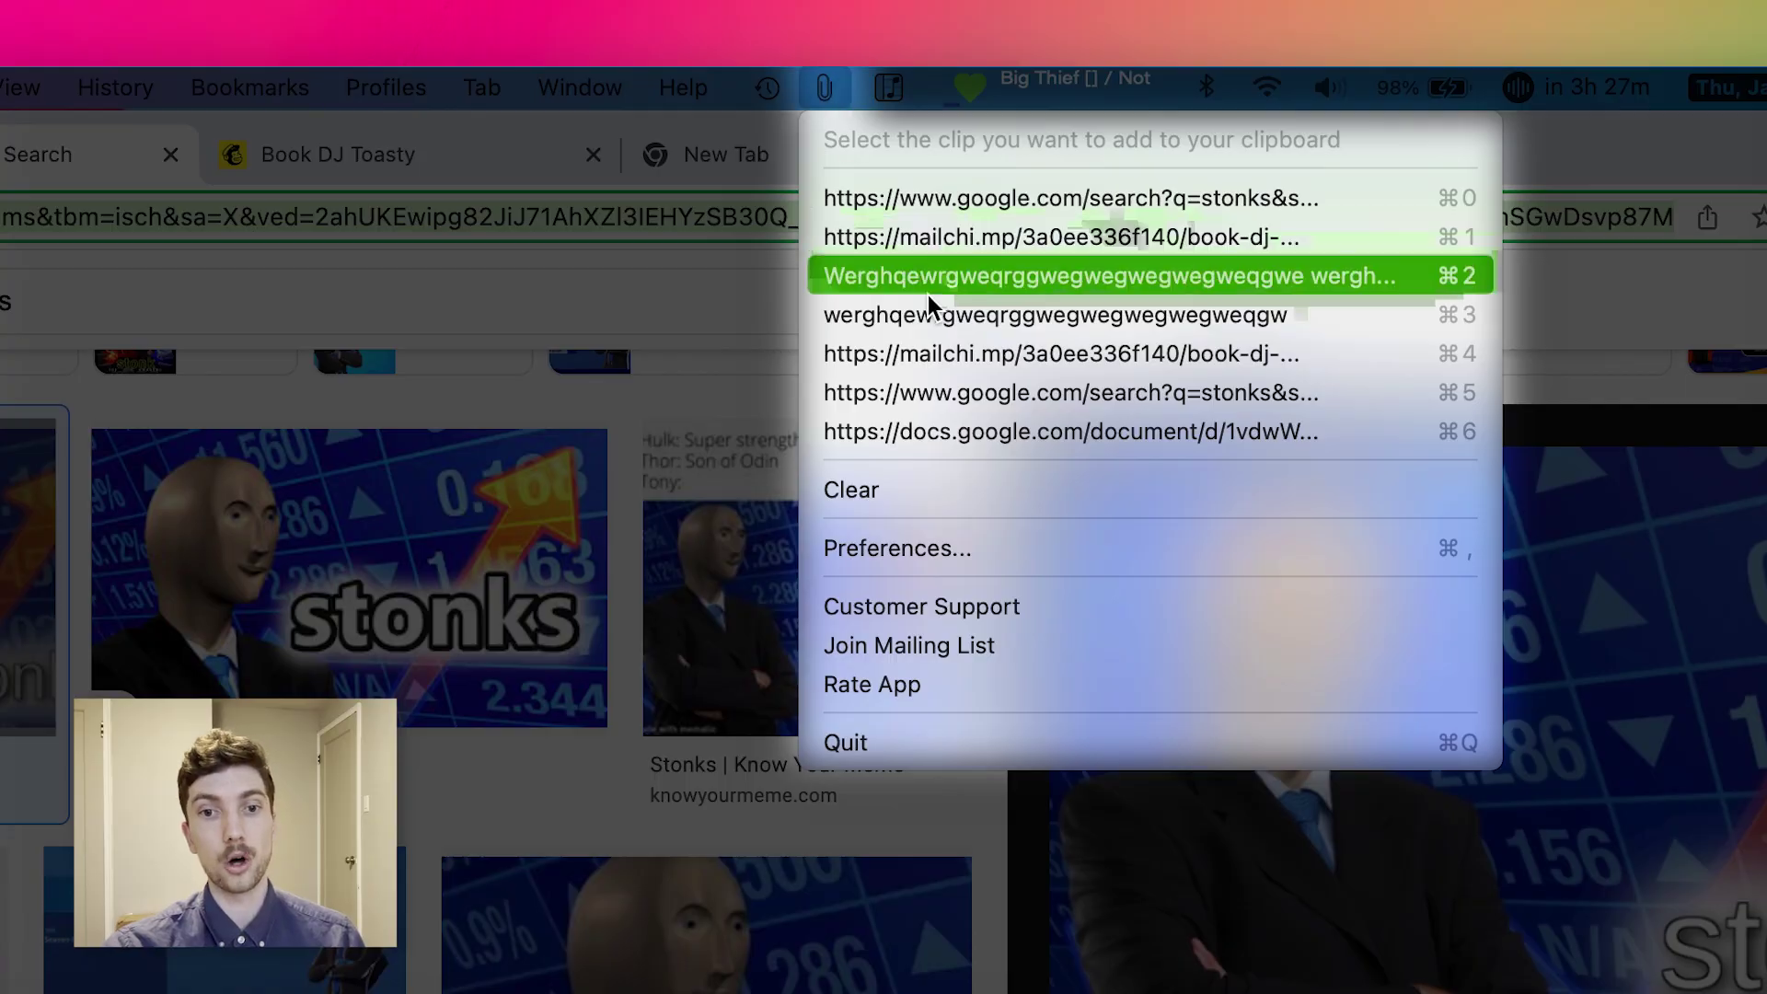
Restore the ⌘5 stonks search link, paste it into a new tab's Google search box, then select it.
click(935, 394)
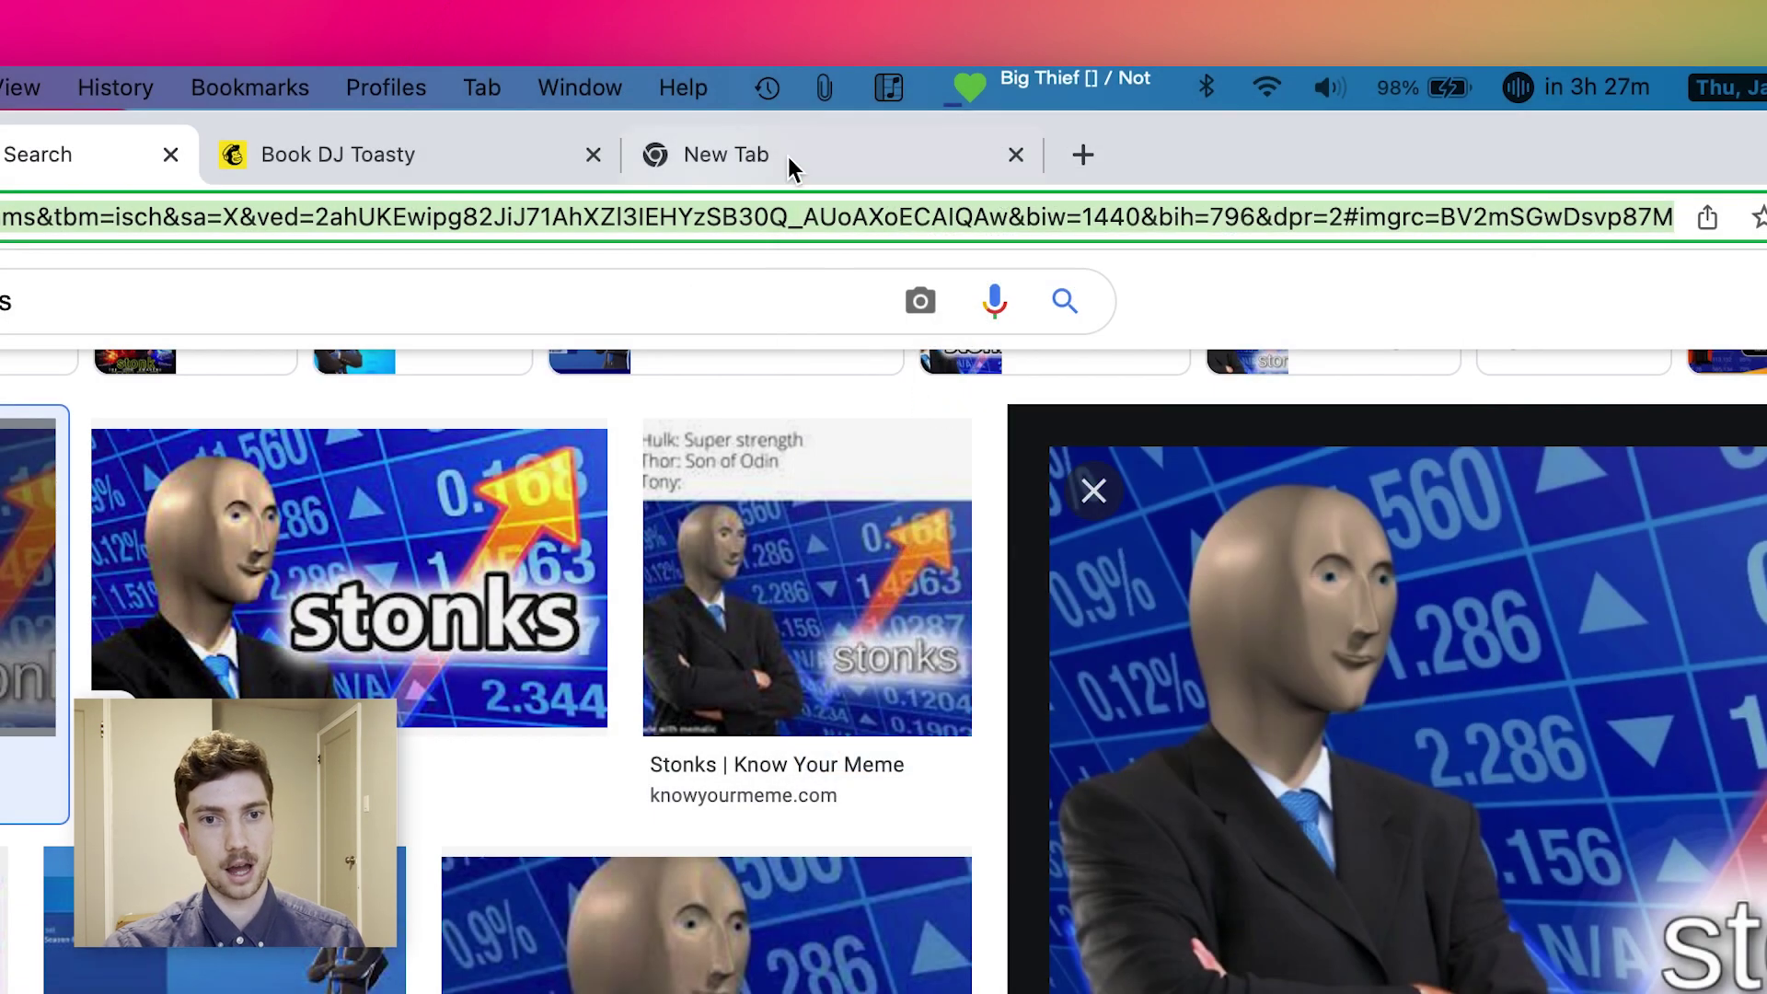
click(787, 154)
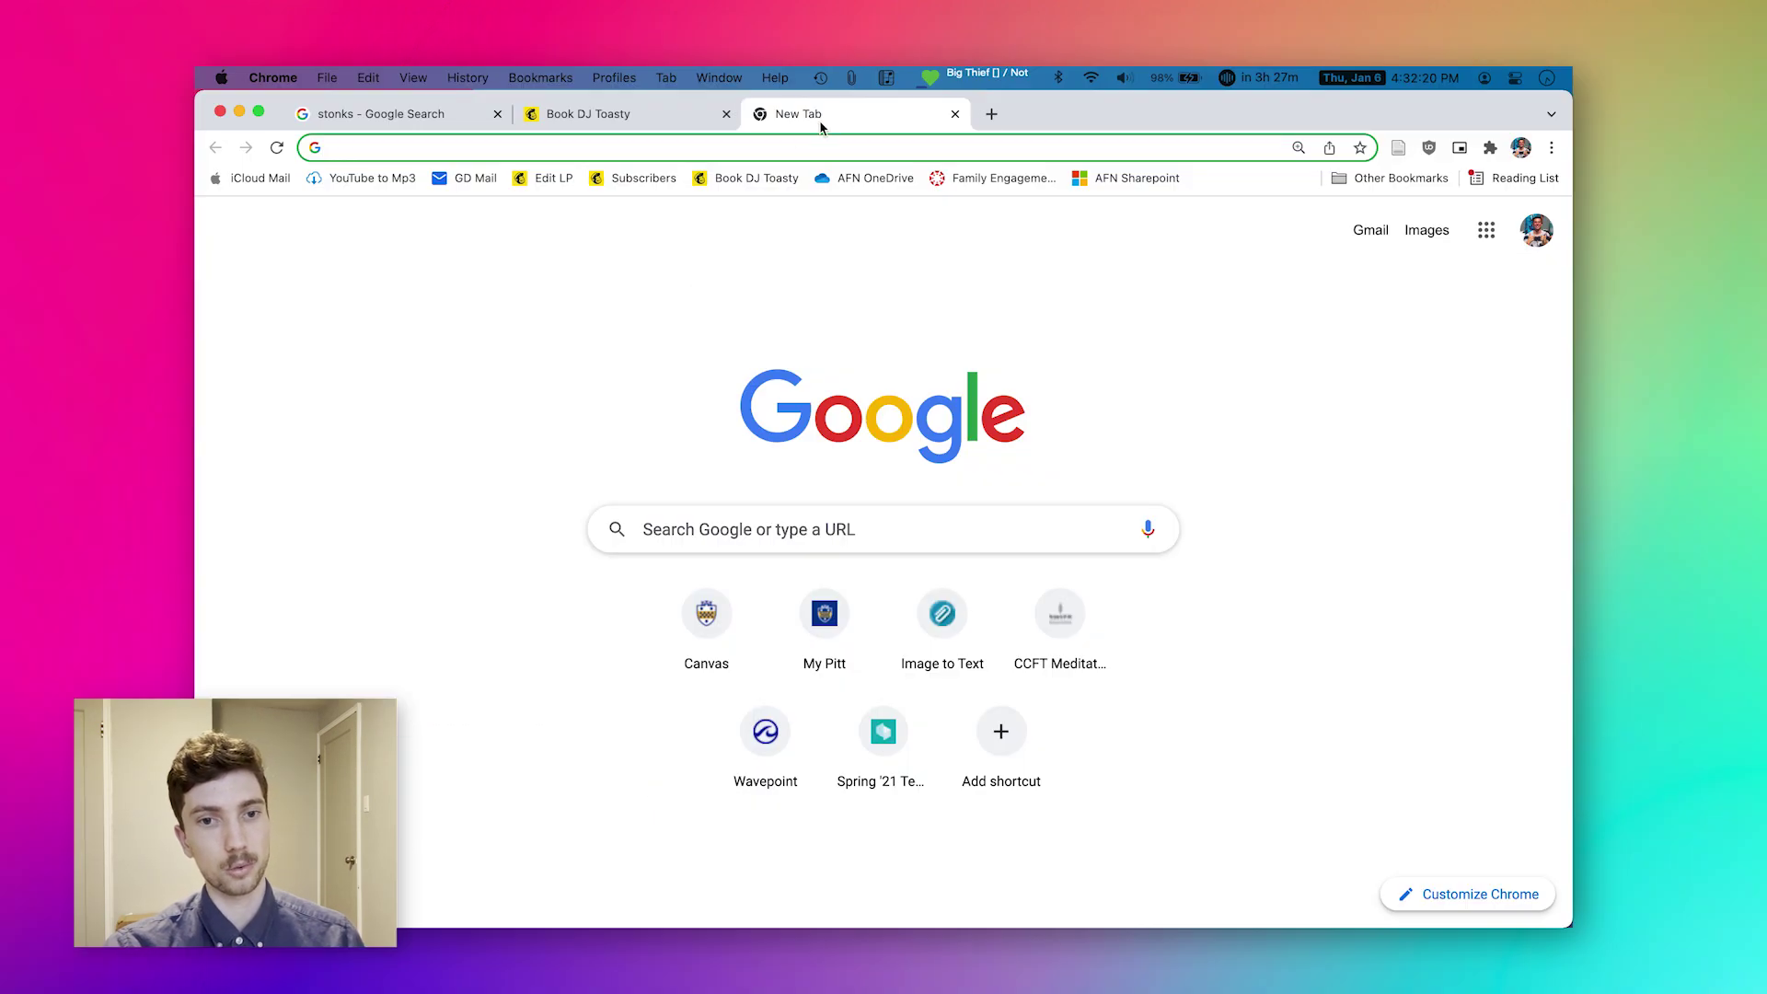
click(726, 517)
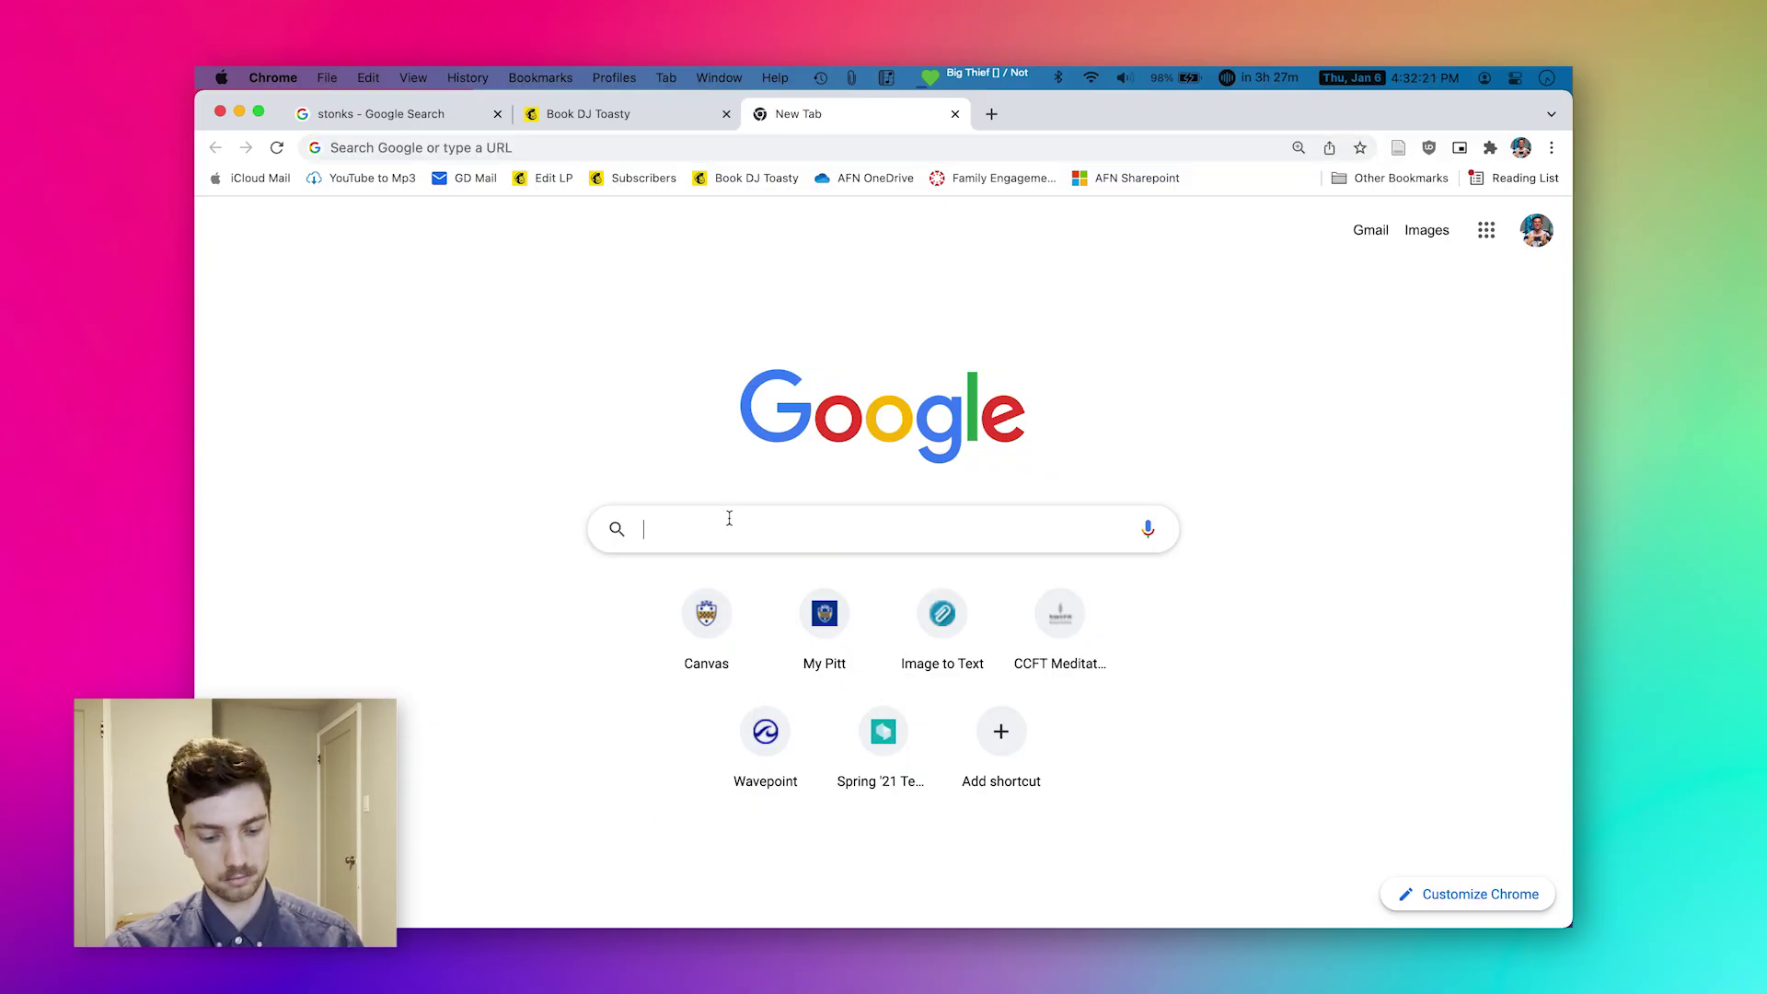
key(super+v)
key(super+a)
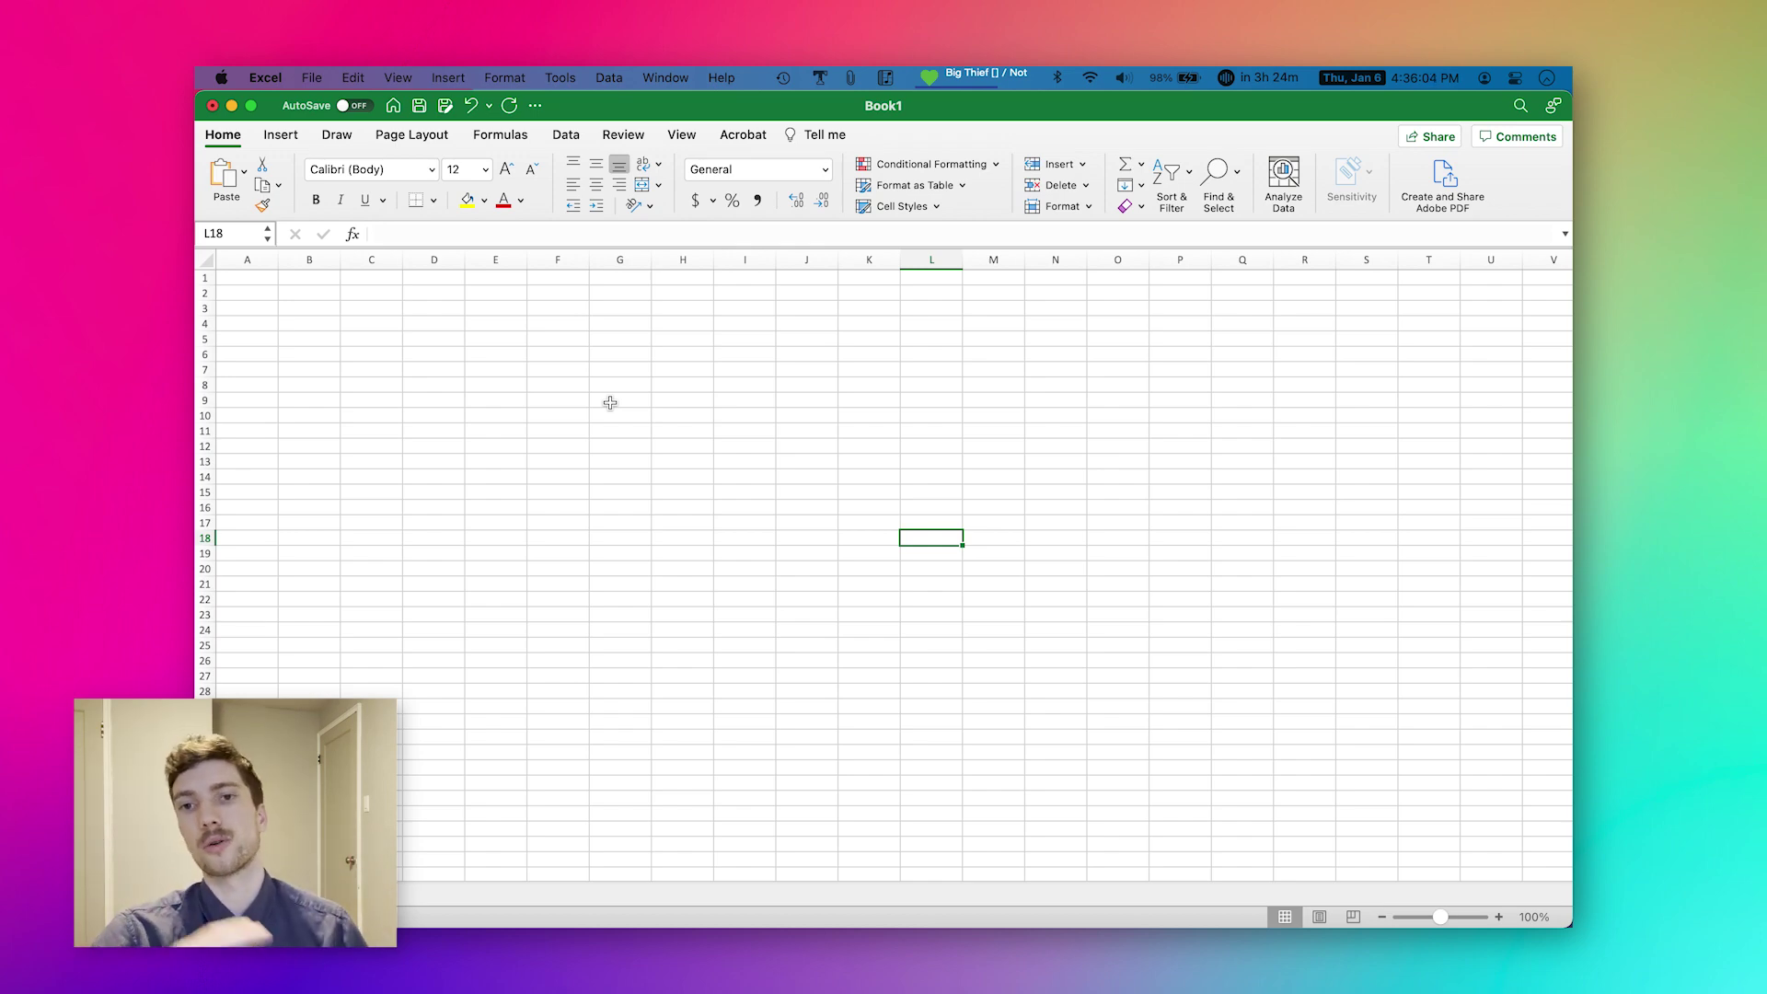
Copy the 'Copying formatted text' heading from the article and paste it into Excel cell B5.
key(super+Tab)
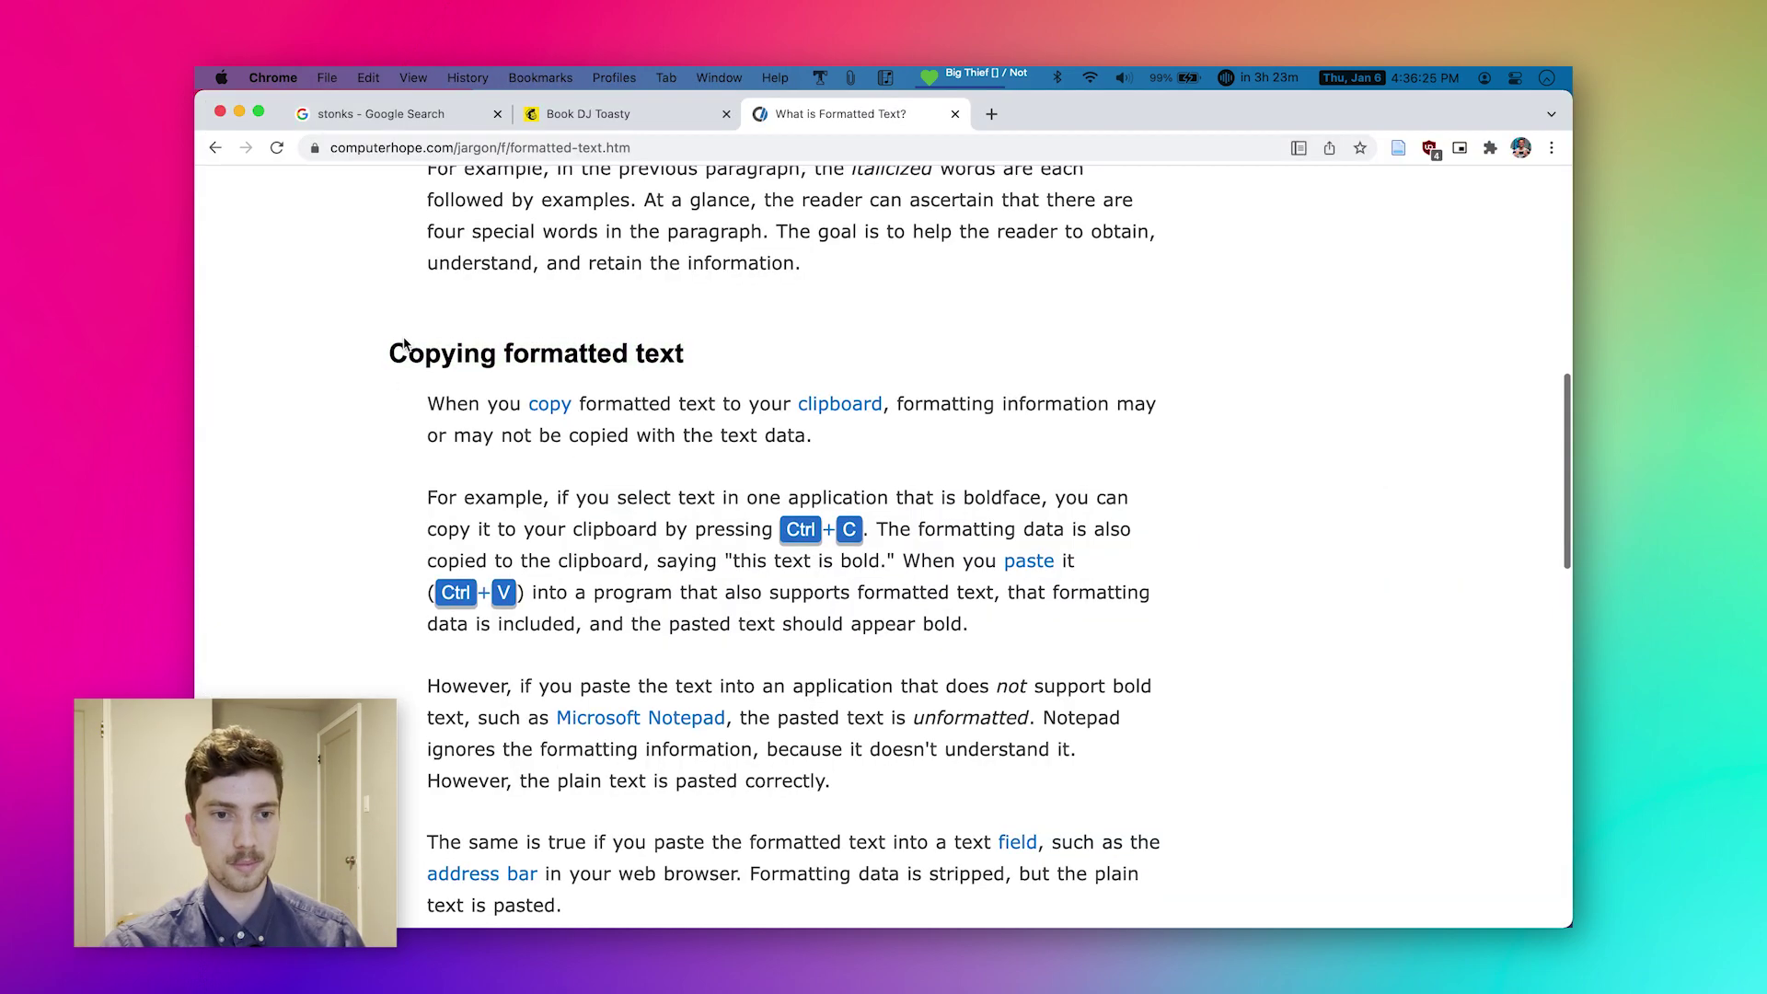
drag(387, 355, 710, 353)
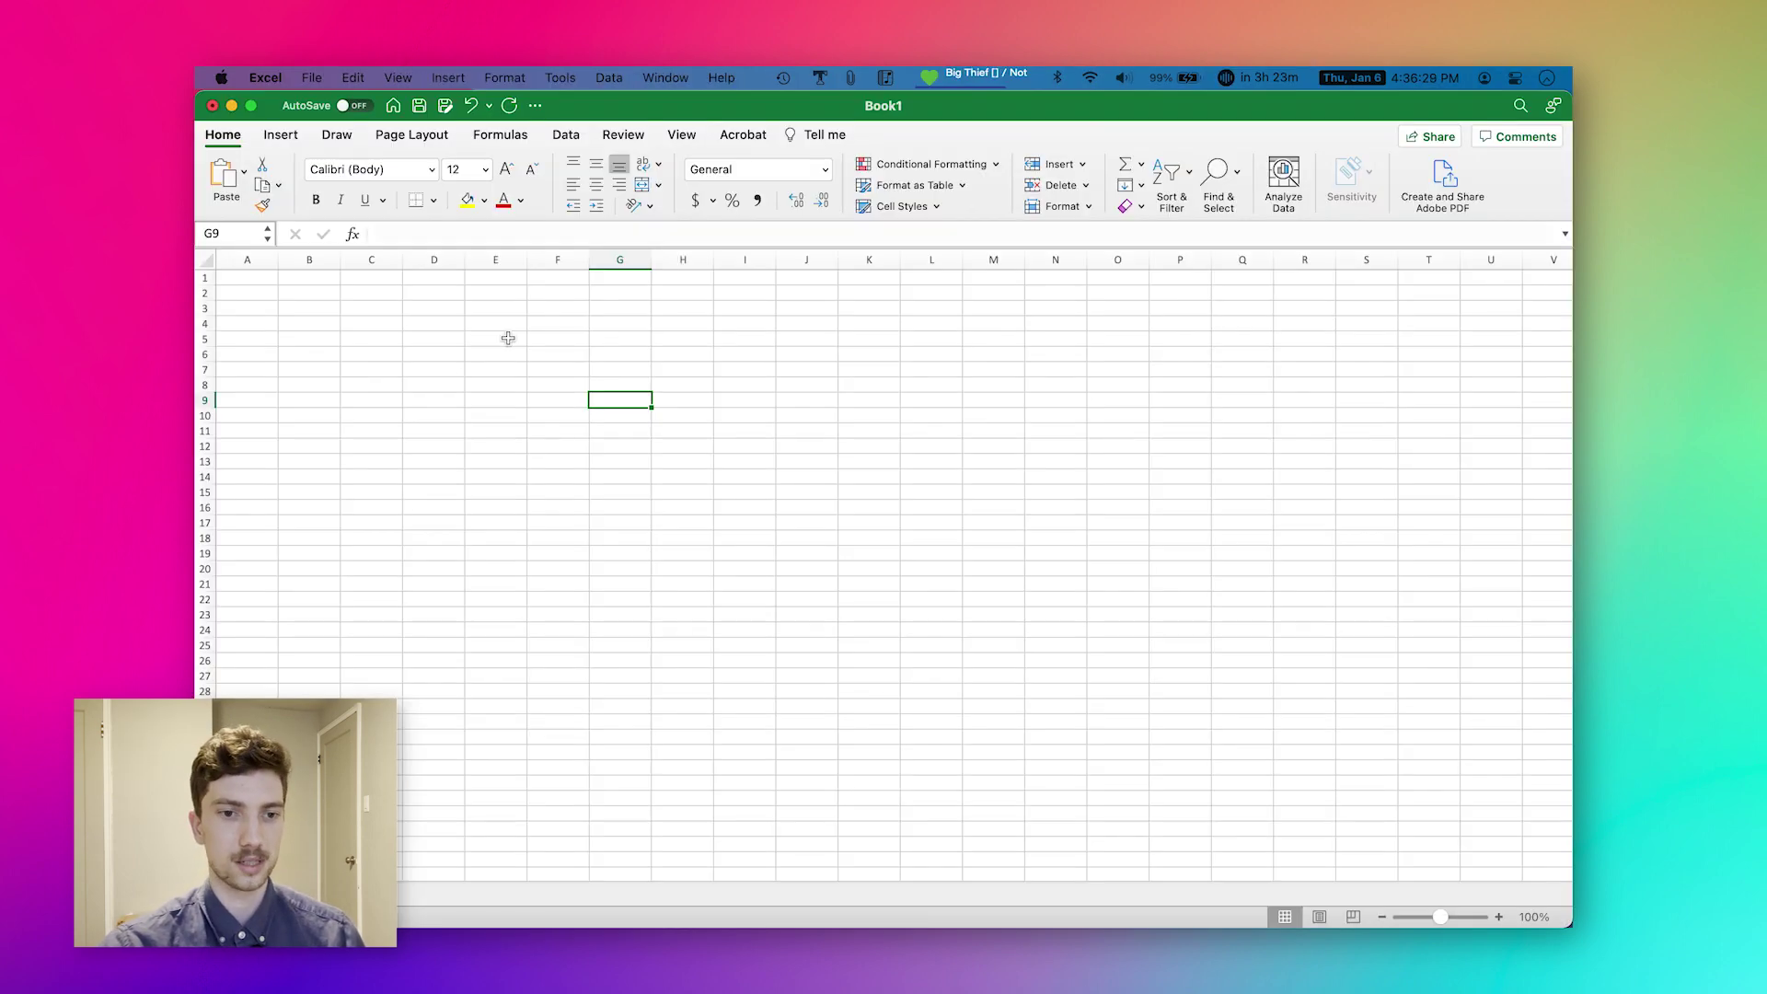
click(428, 384)
click(316, 340)
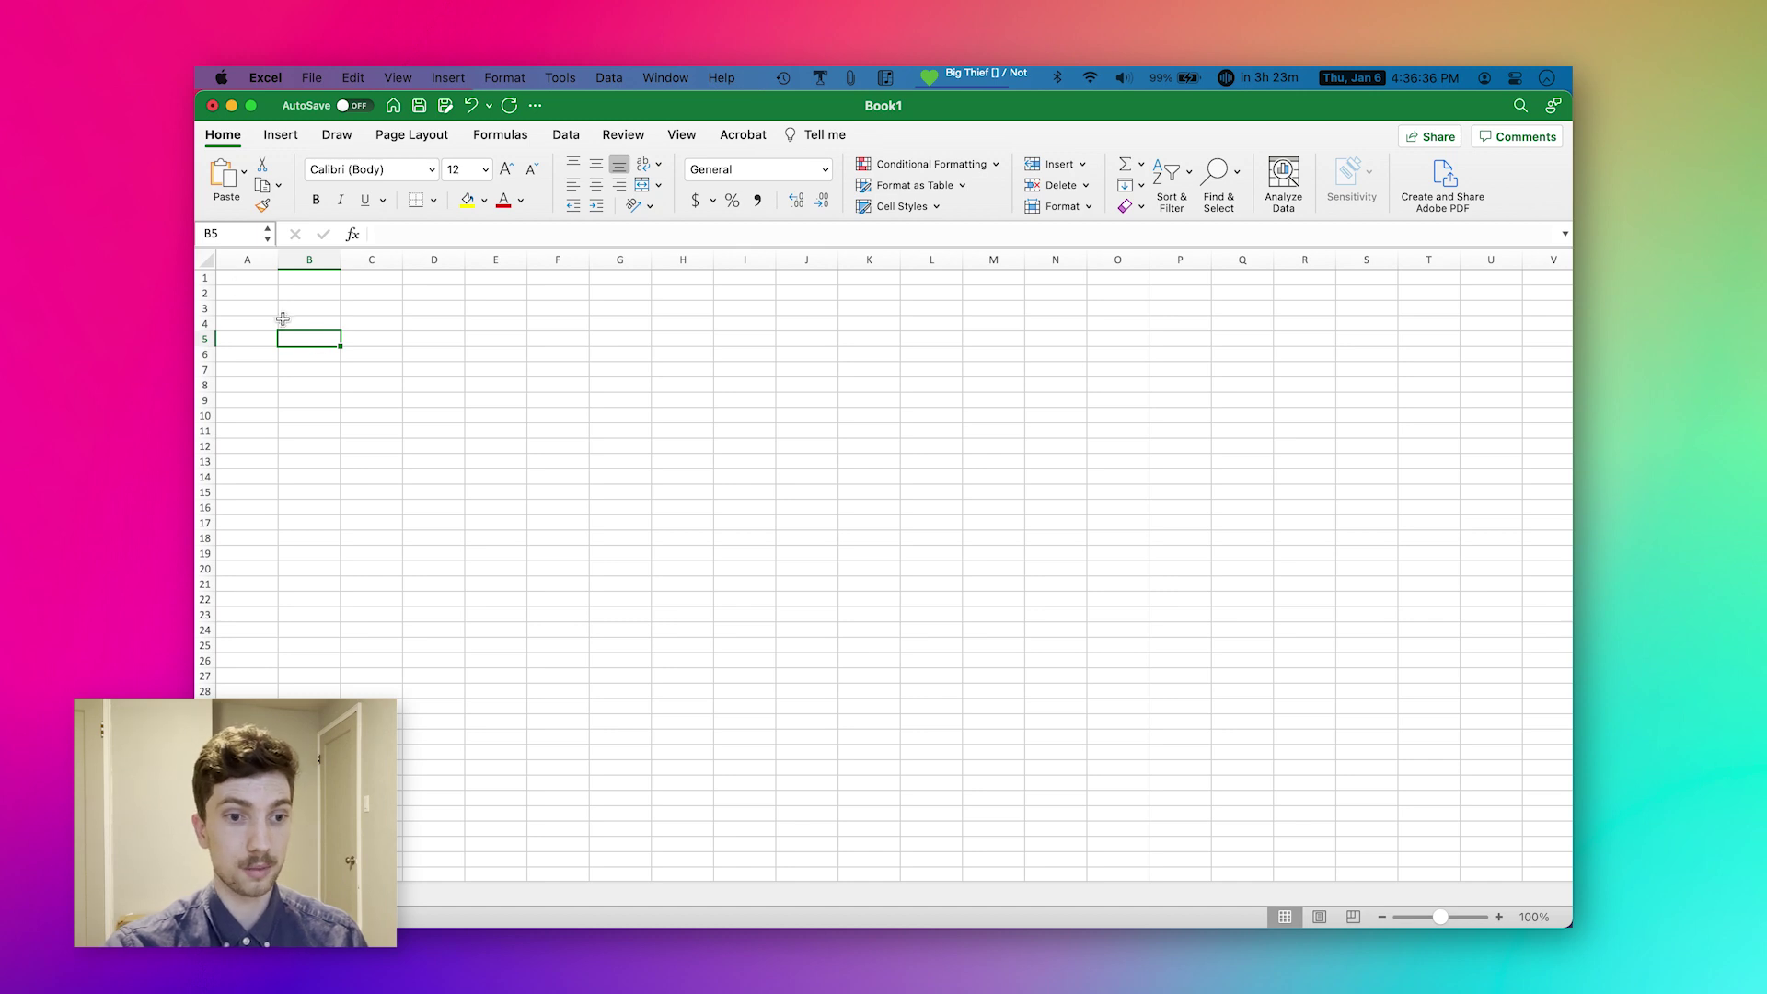
key(super+v)
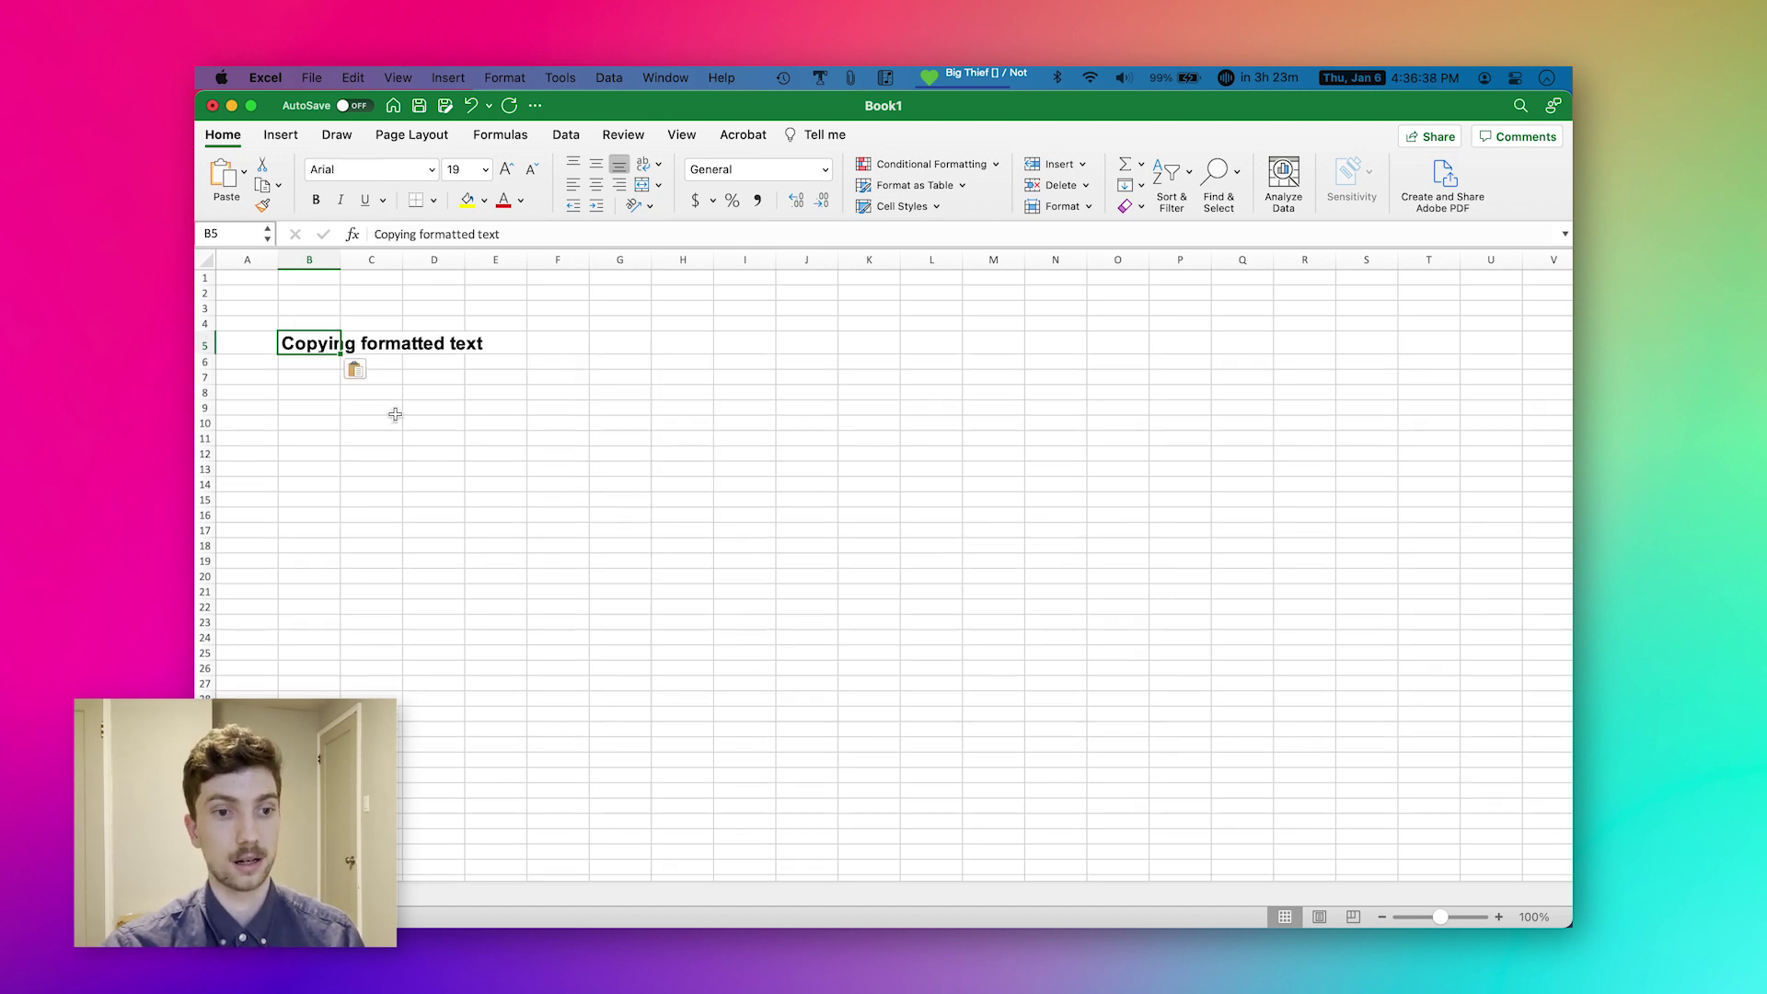
Click around cells E5, G5 and F8 to look over the formatted heading in B5.
click(395, 415)
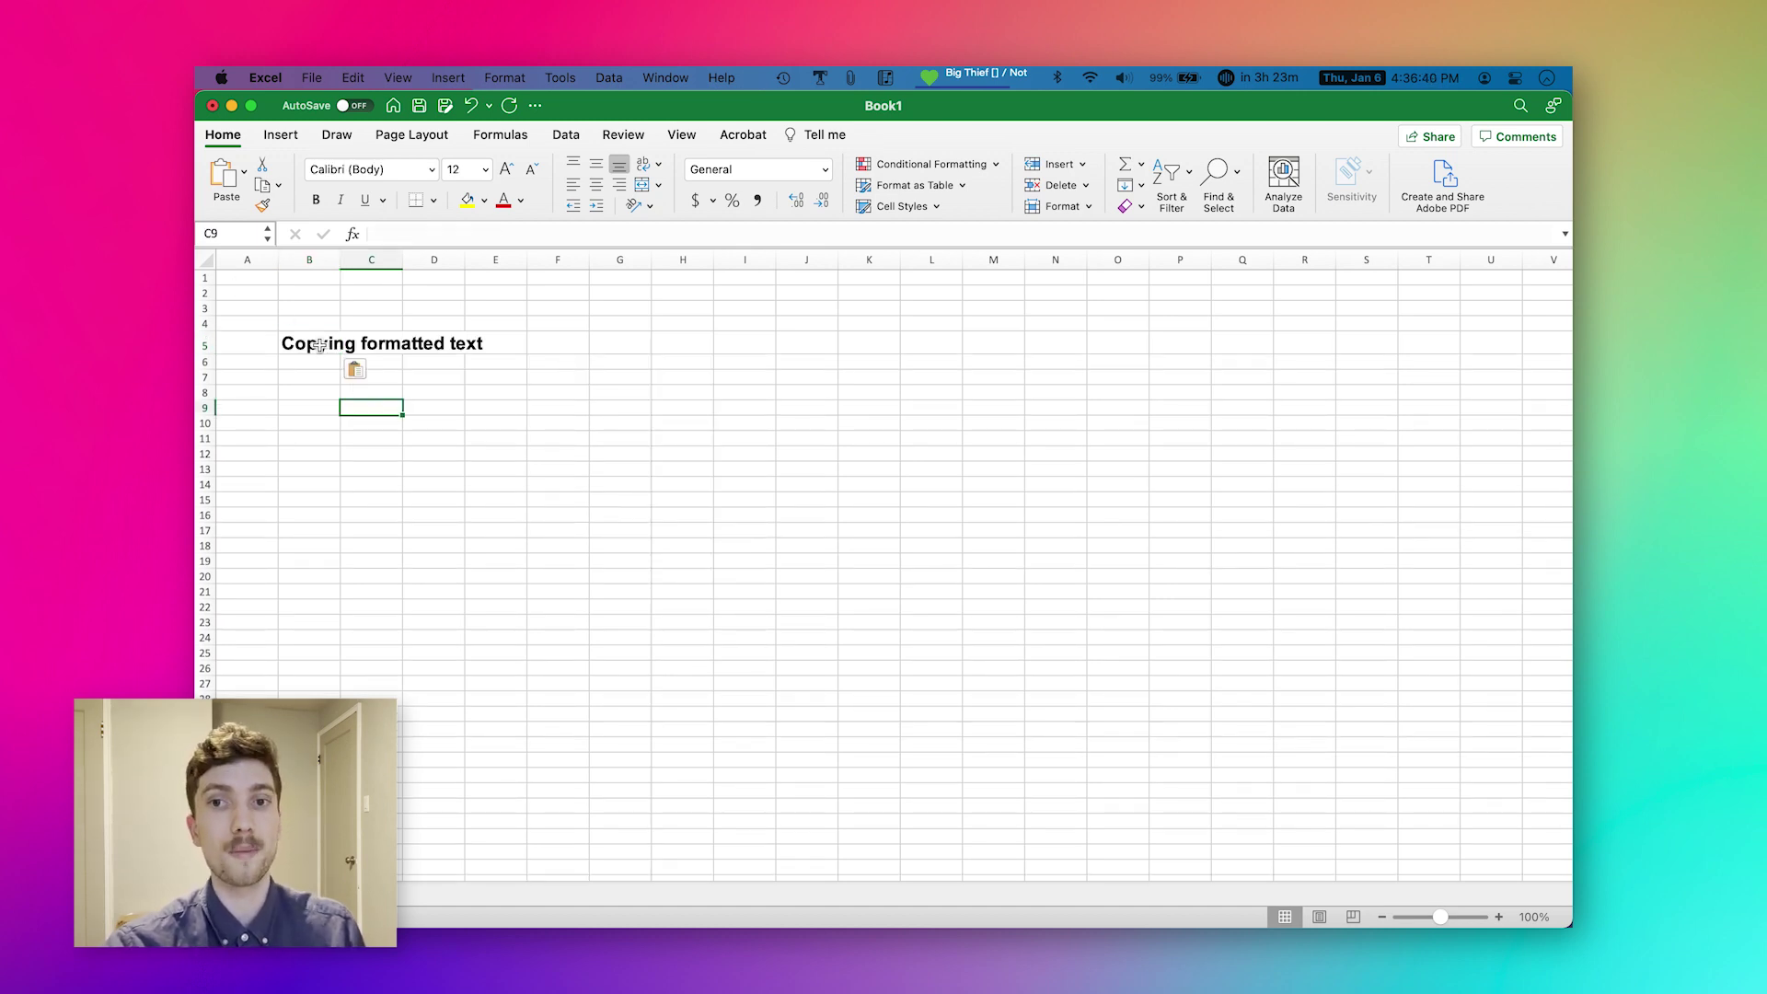
click(514, 344)
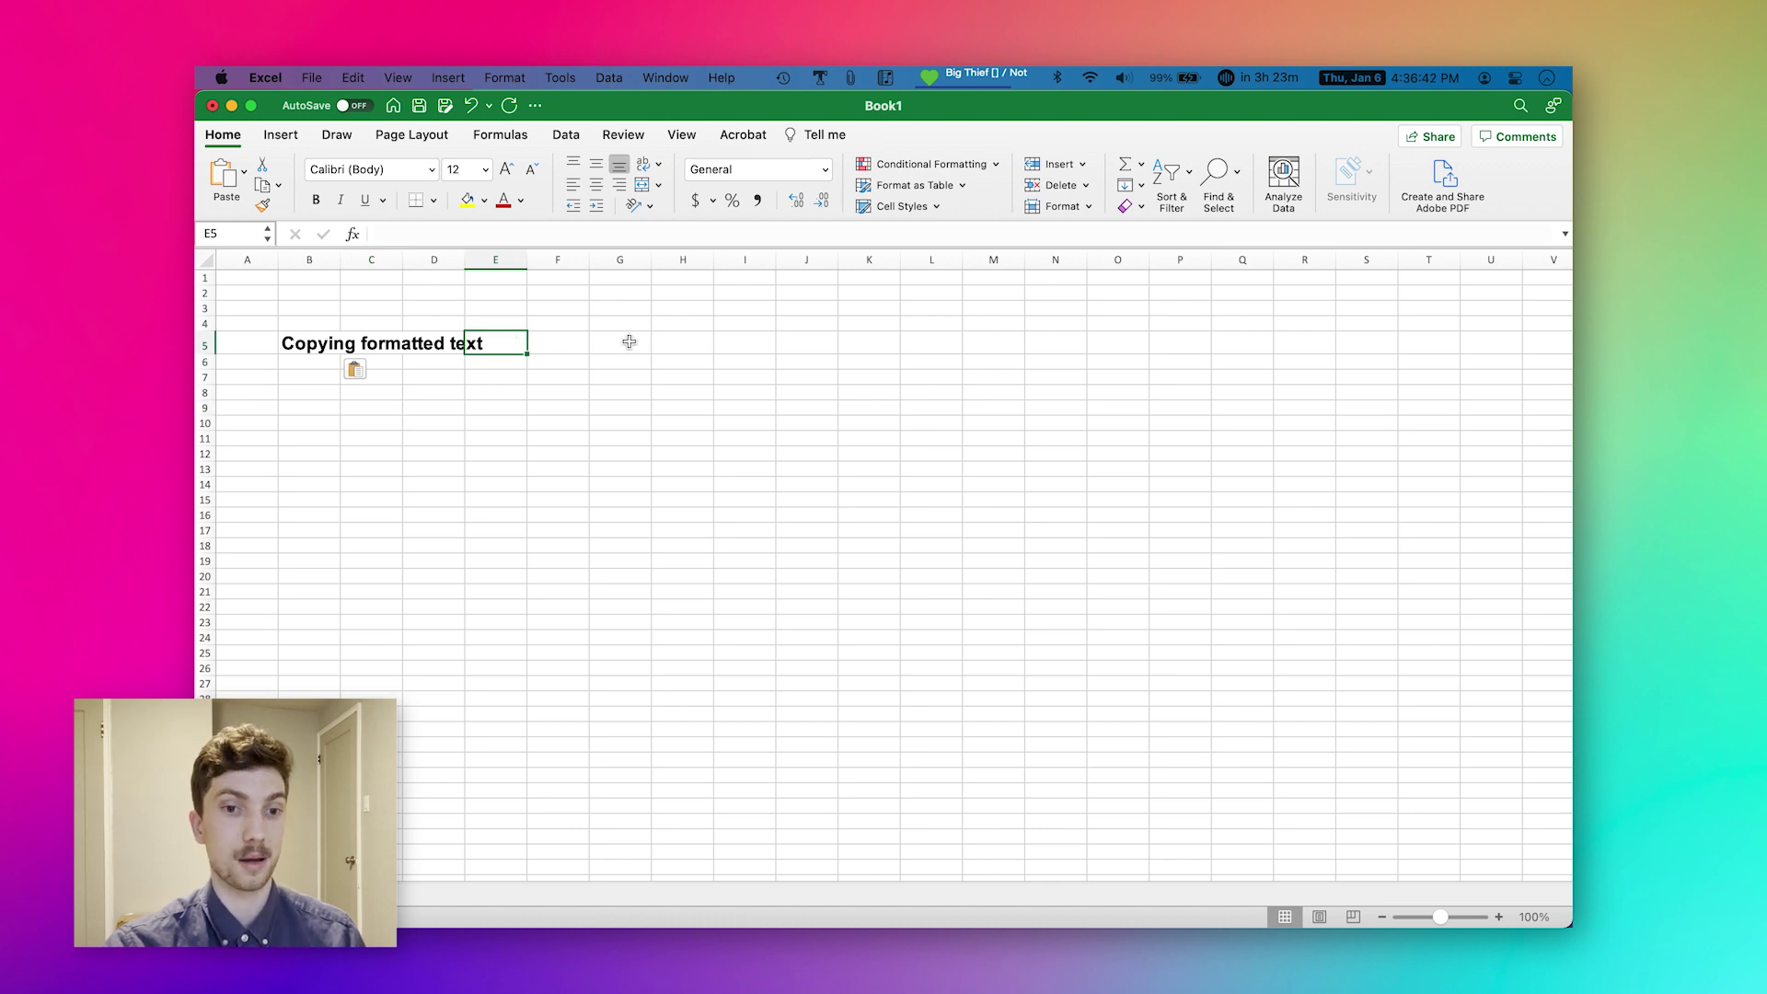
click(612, 343)
click(528, 389)
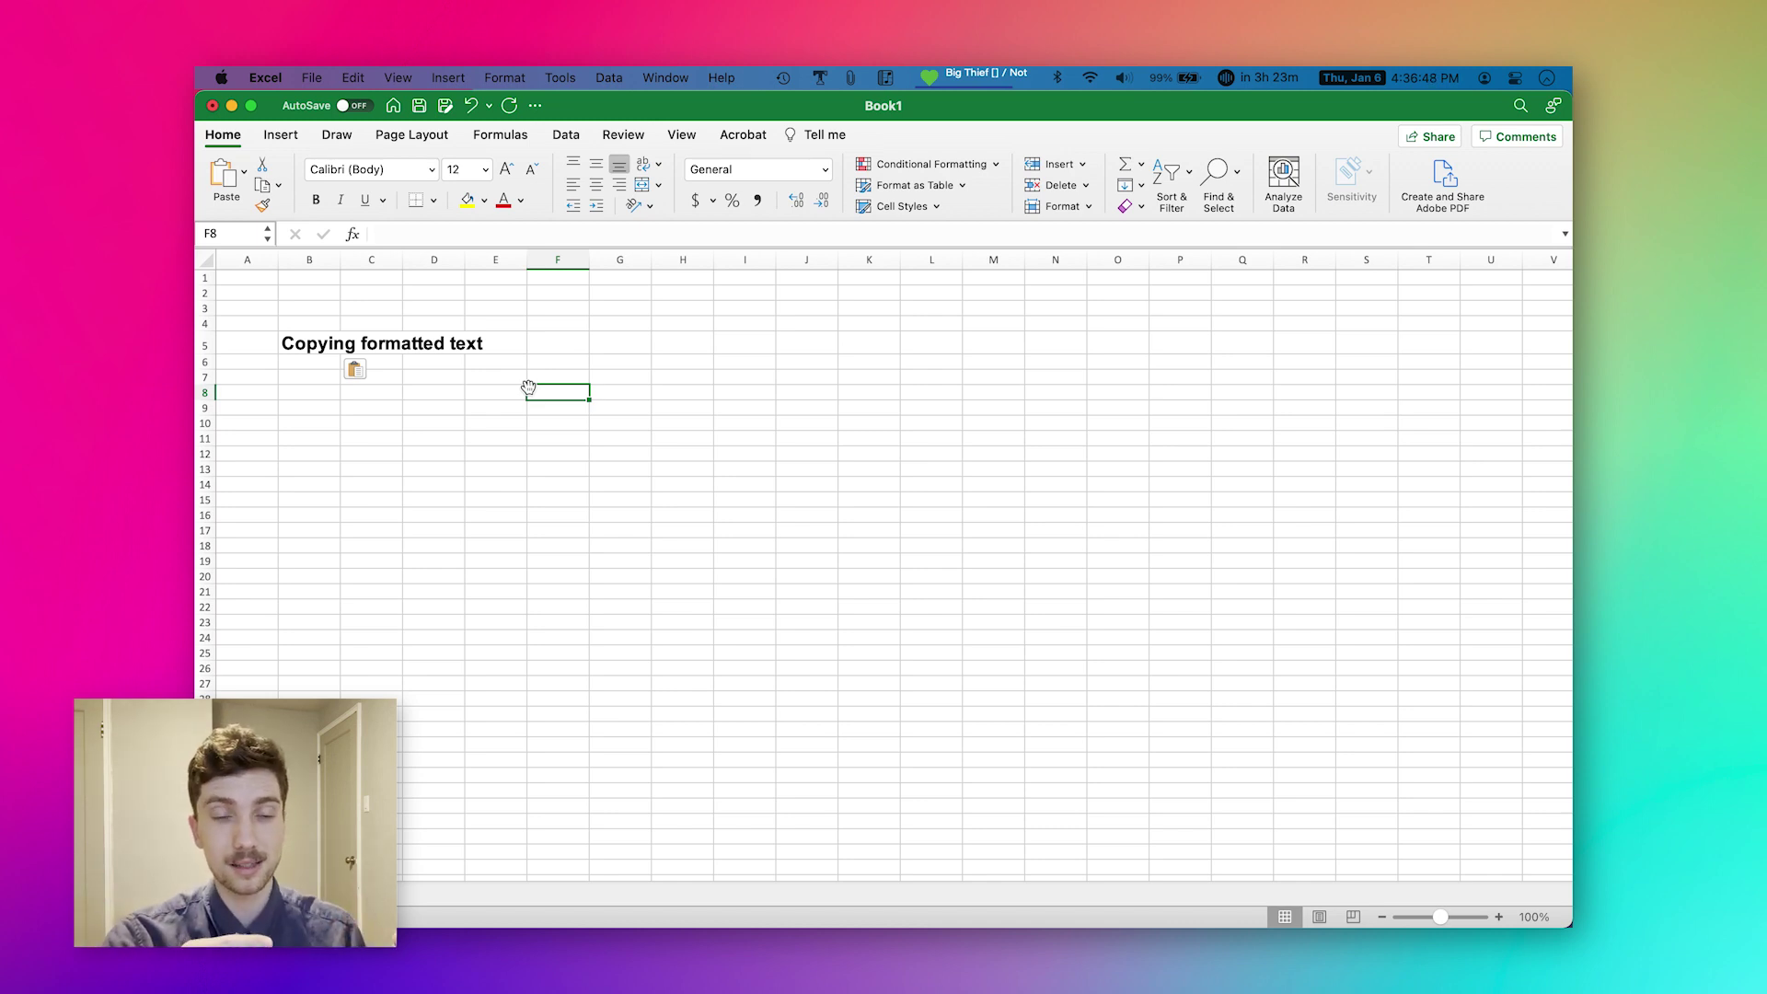
Enable Pure Paste's 'Automatically clear formatting' and paste the heading into B5 as plain text.
click(820, 76)
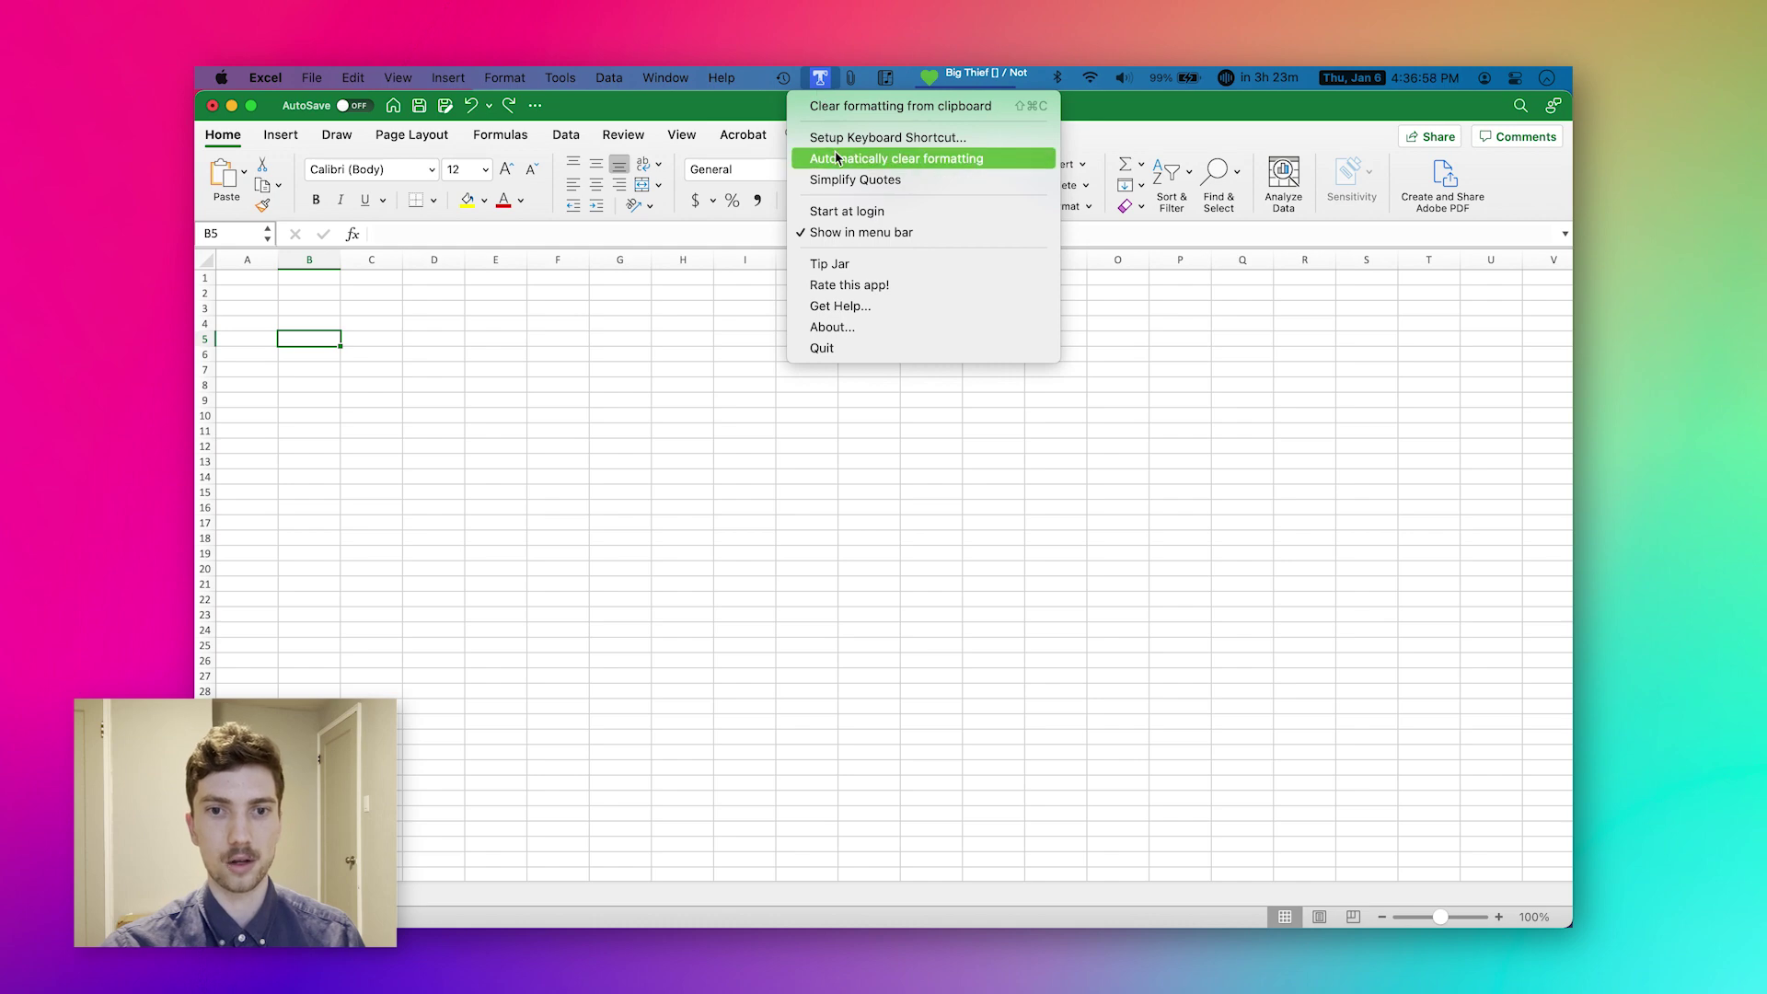
click(958, 165)
key(super+Tab)
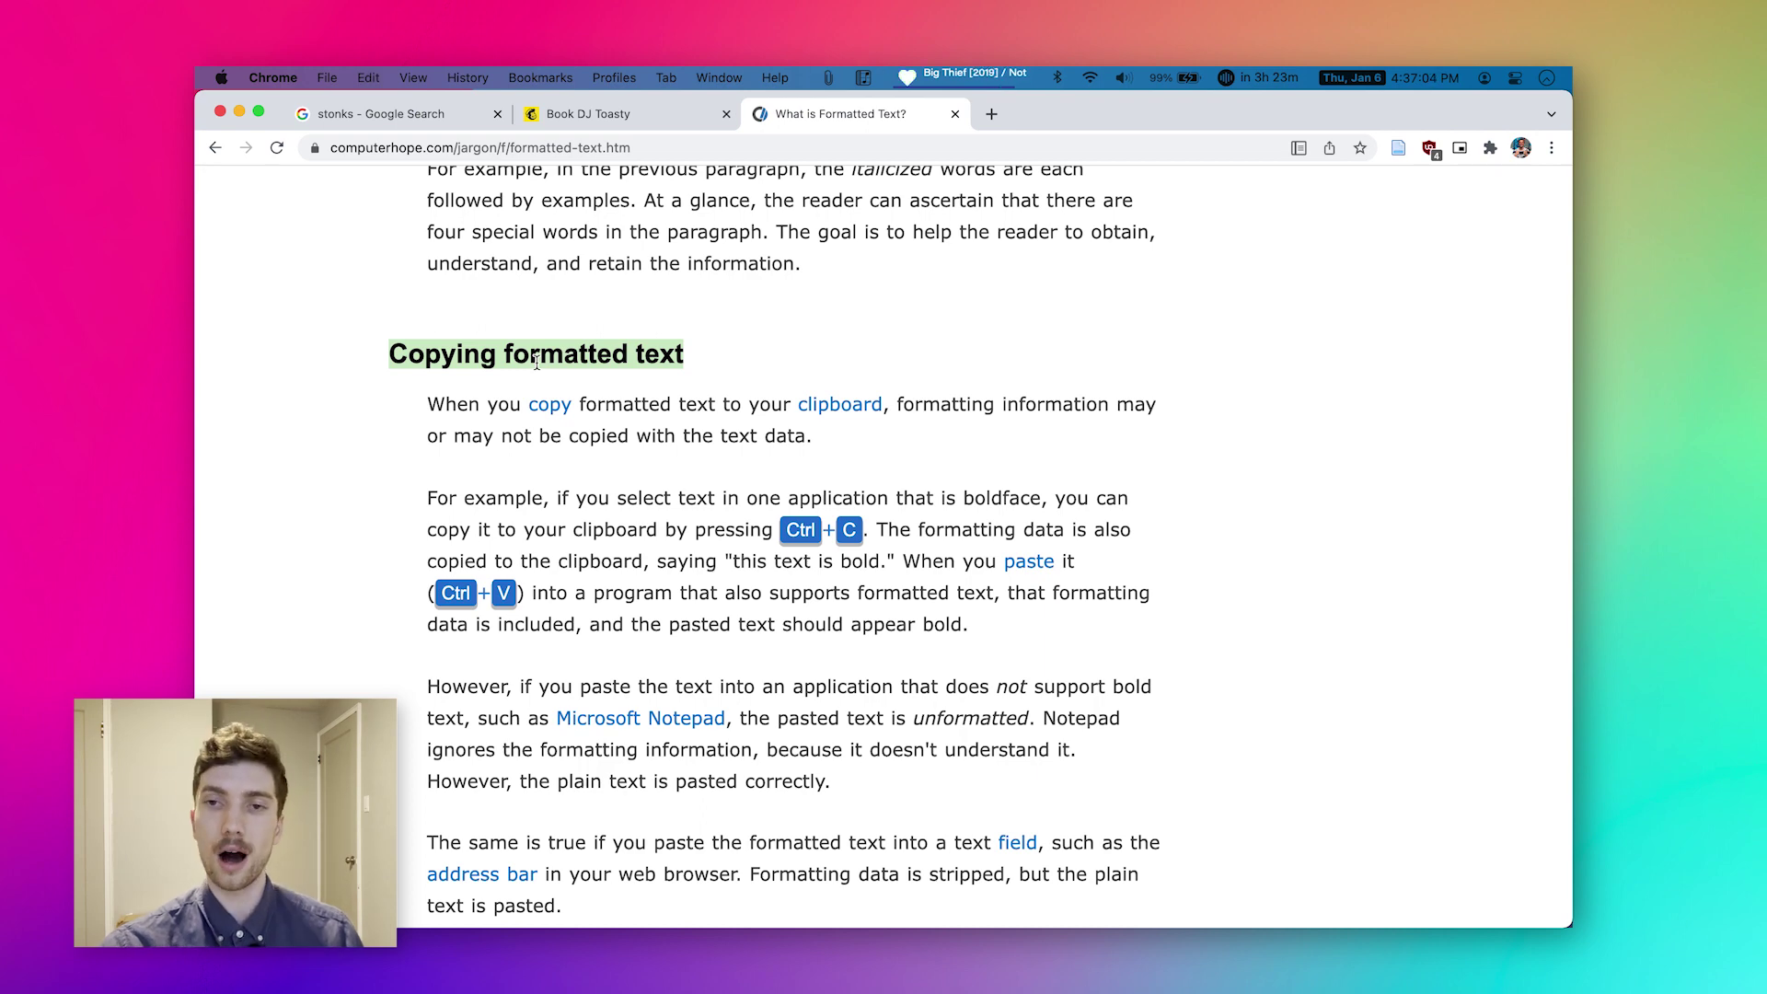
key(super+Tab)
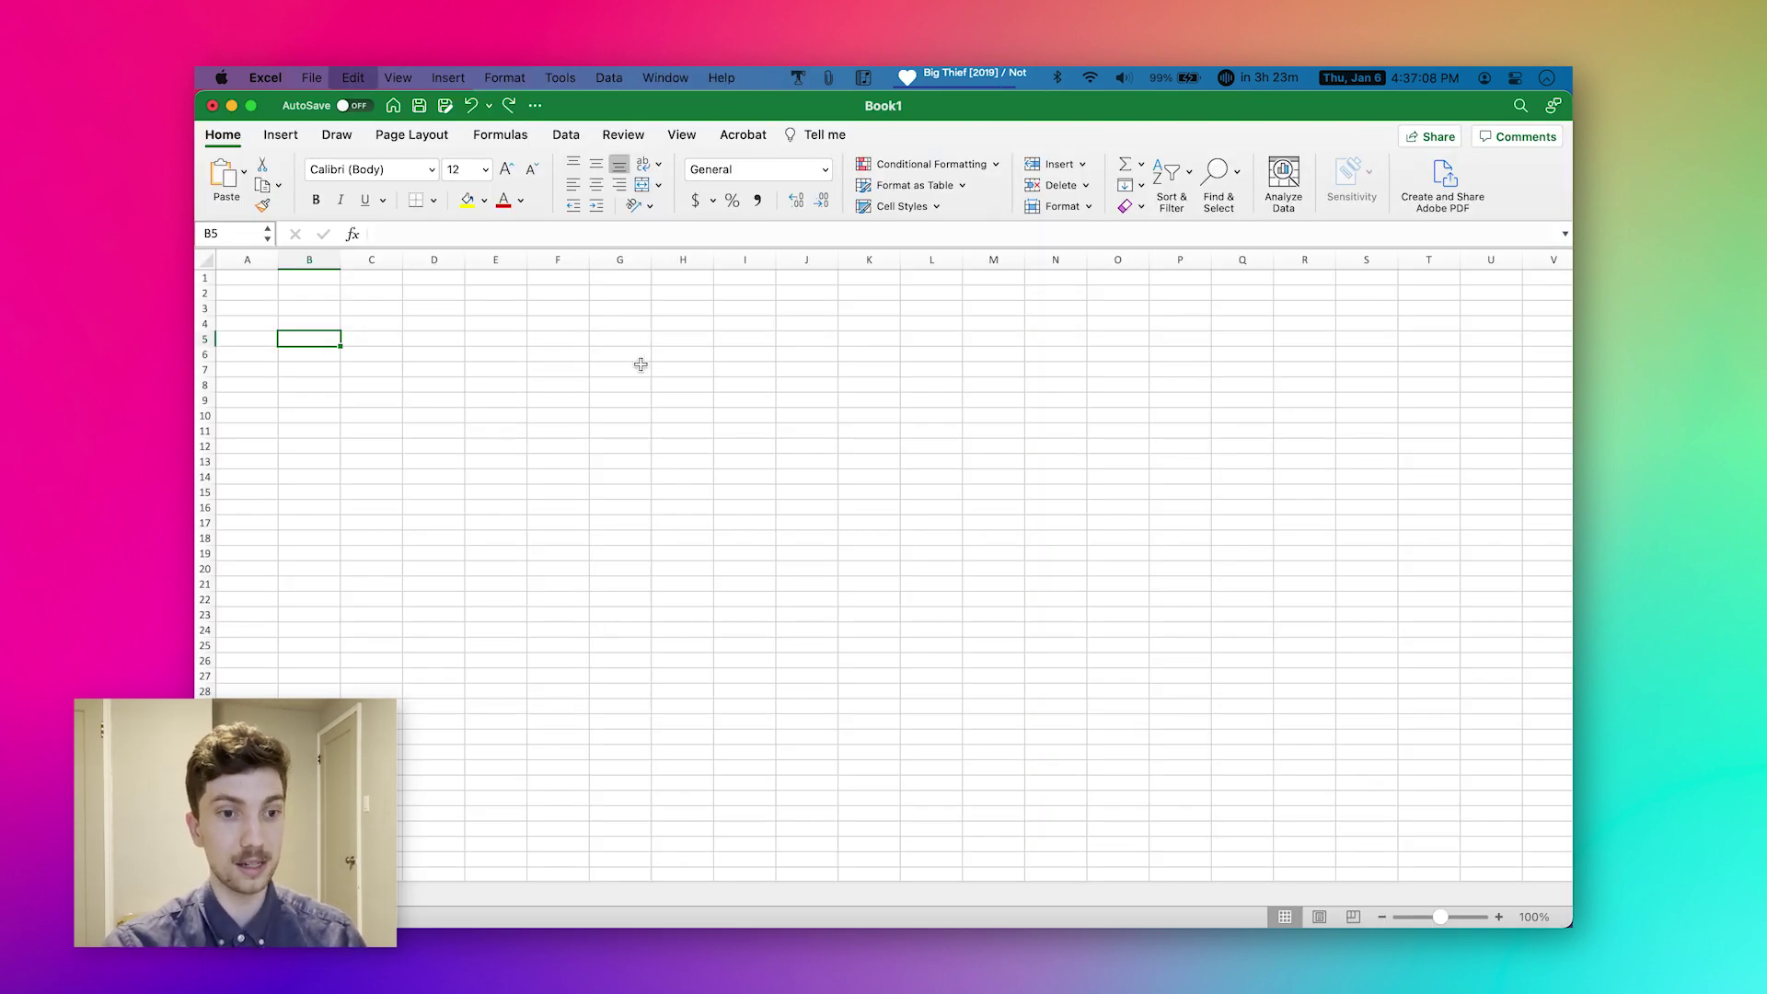
text(Copying formatted text)
Inspect B5's unformatted 'Copying formatted text' content, then delete it.
click(367, 448)
click(291, 336)
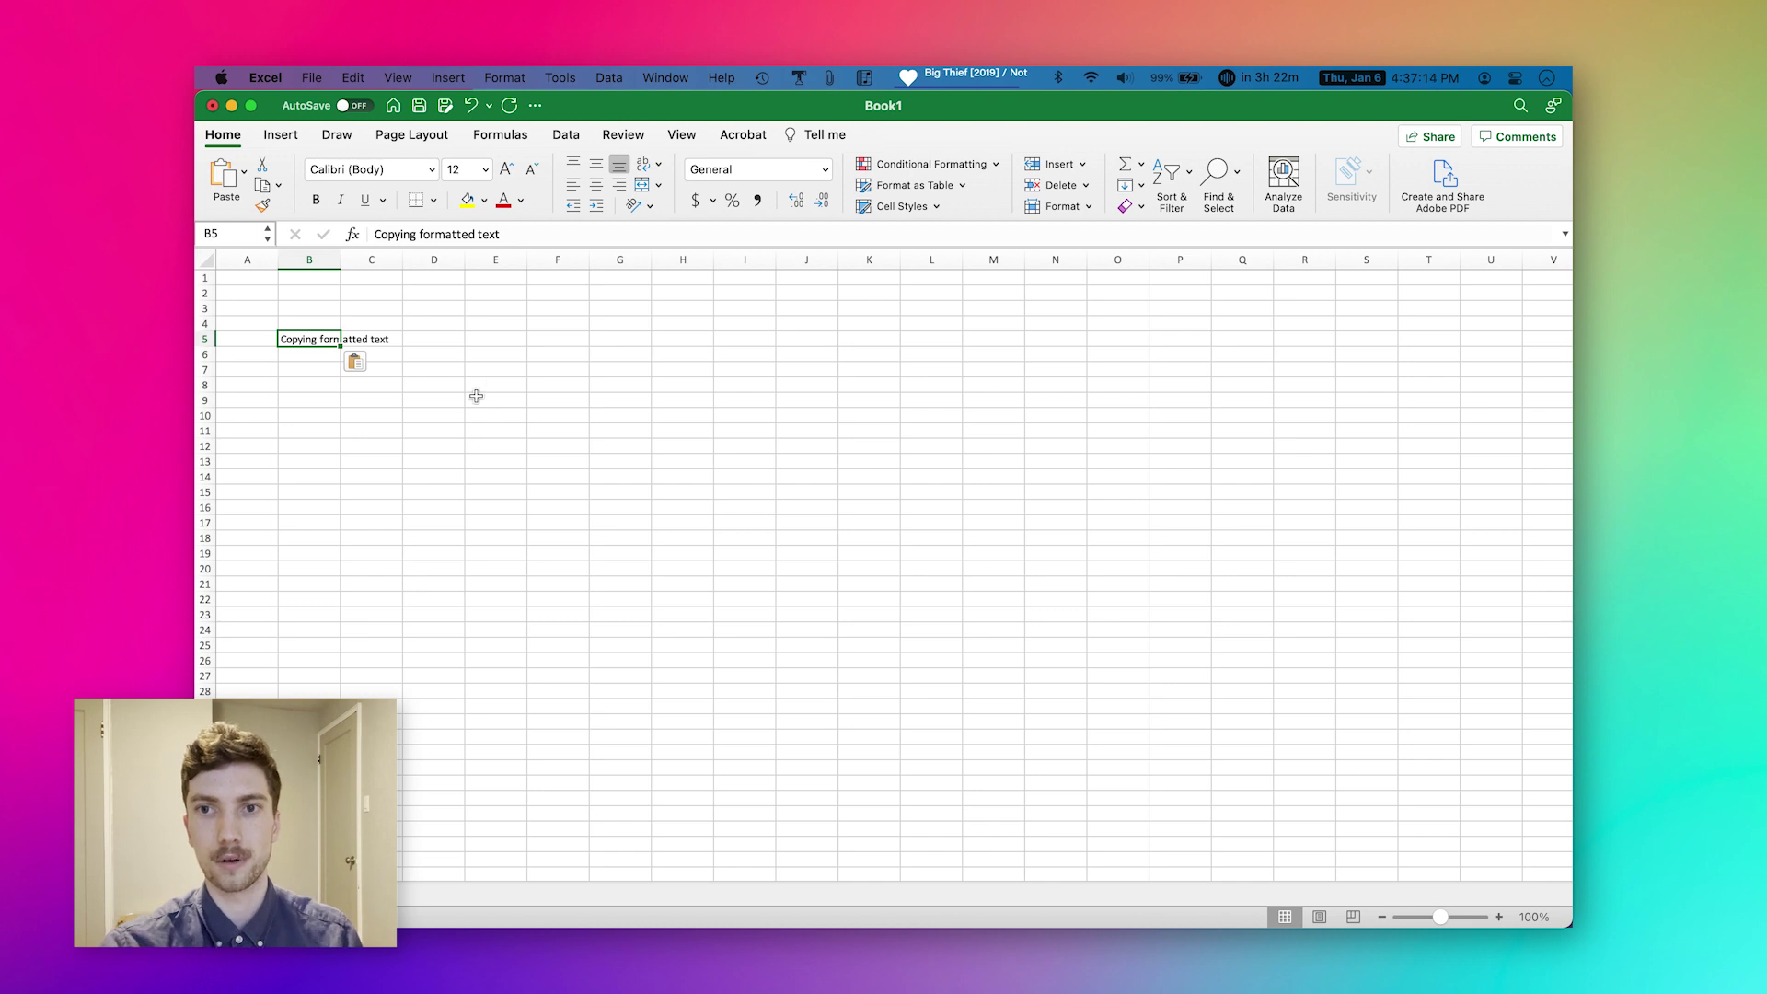
click(530, 370)
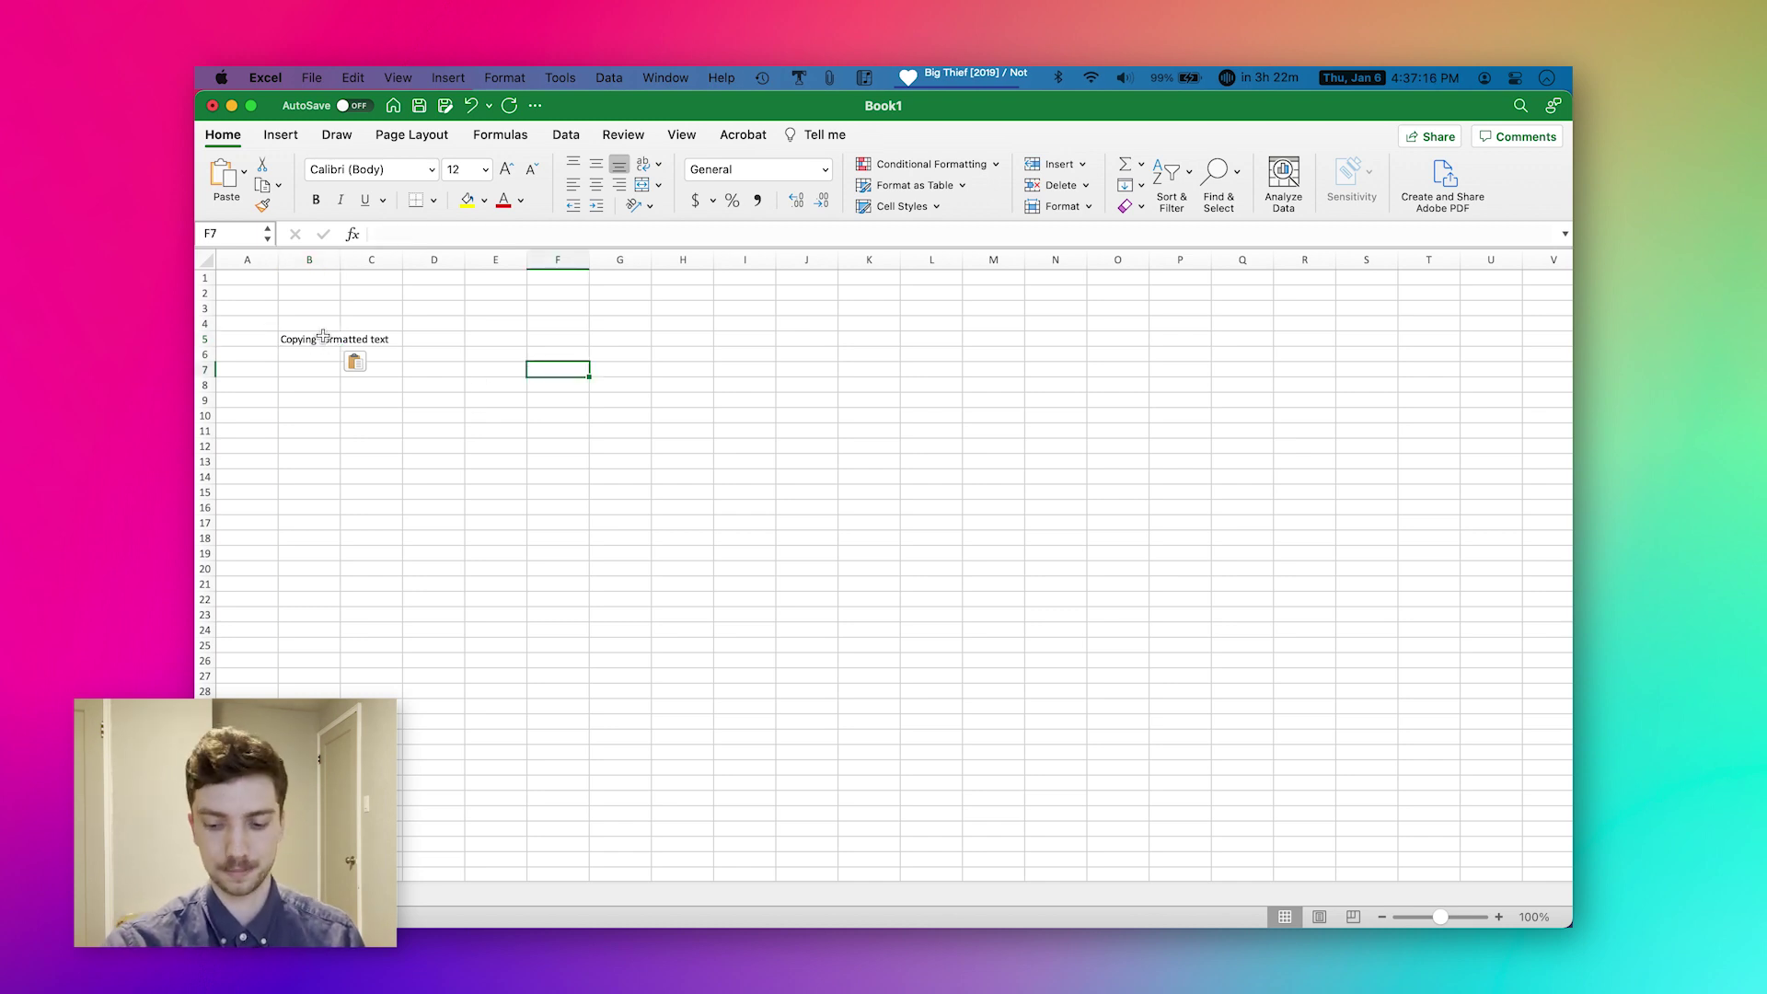
click(323, 336)
key(Delete)
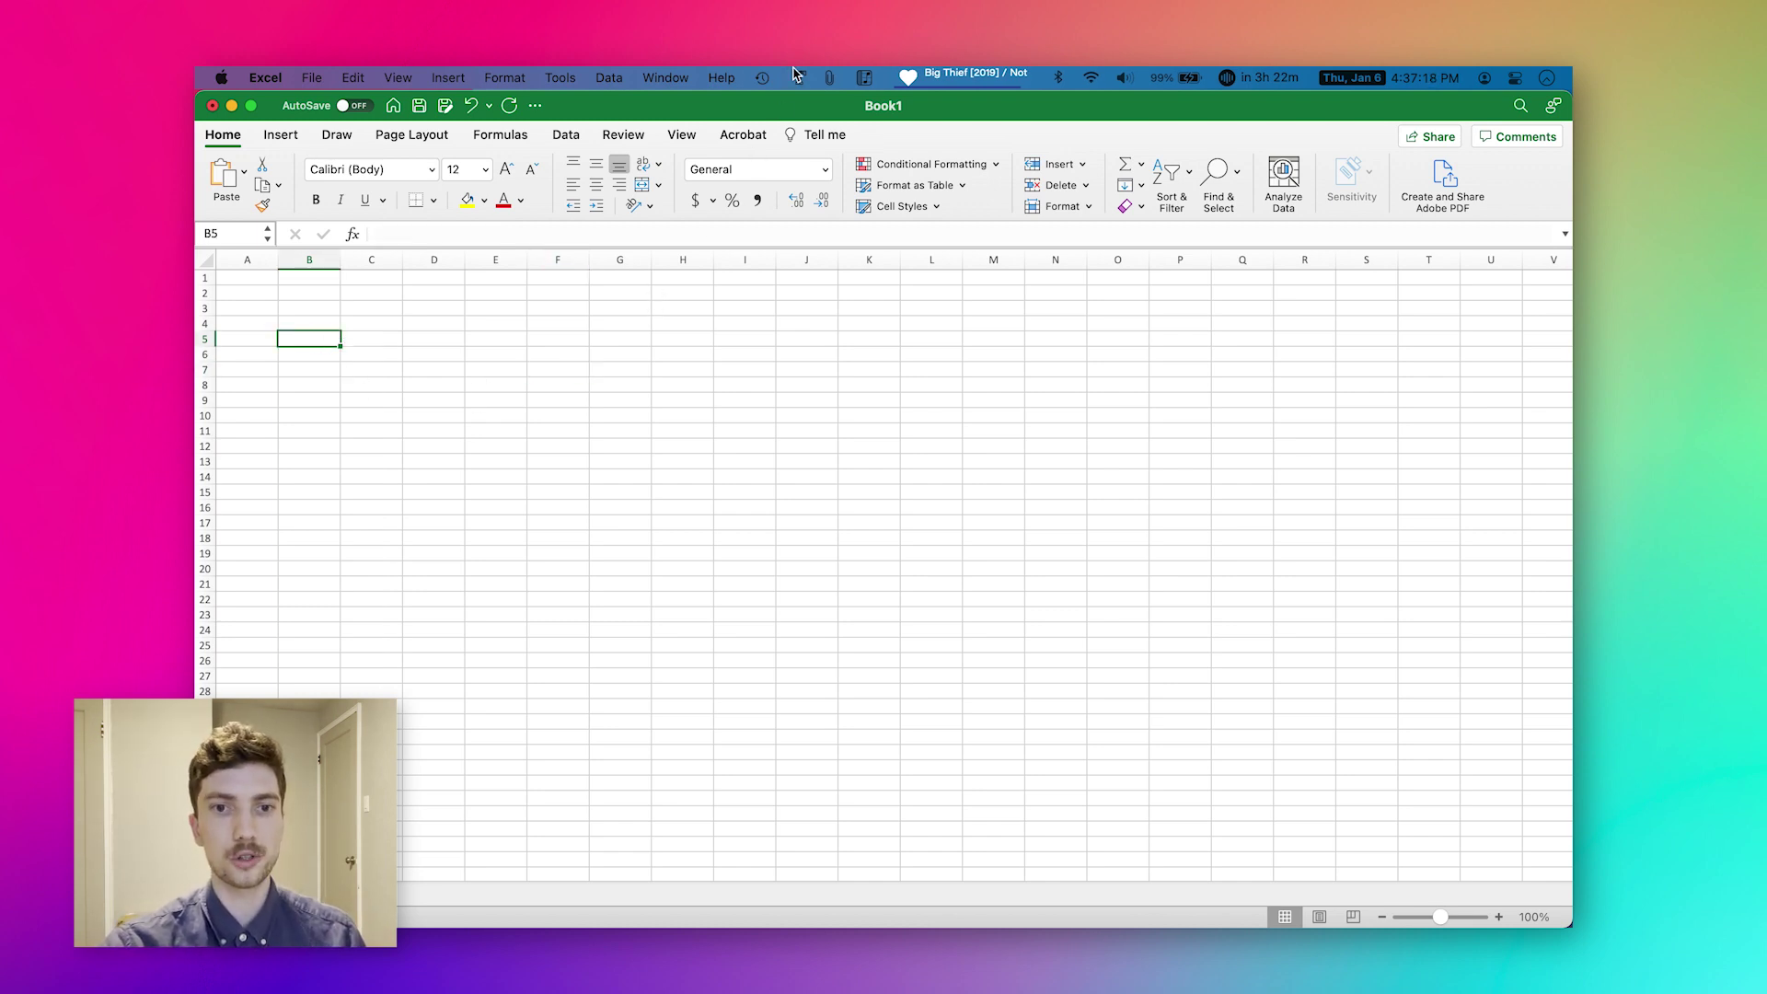
Uncheck Pure Paste's 'Automatically clear formatting' and copy the 'Copying formatted text' heading again.
click(797, 76)
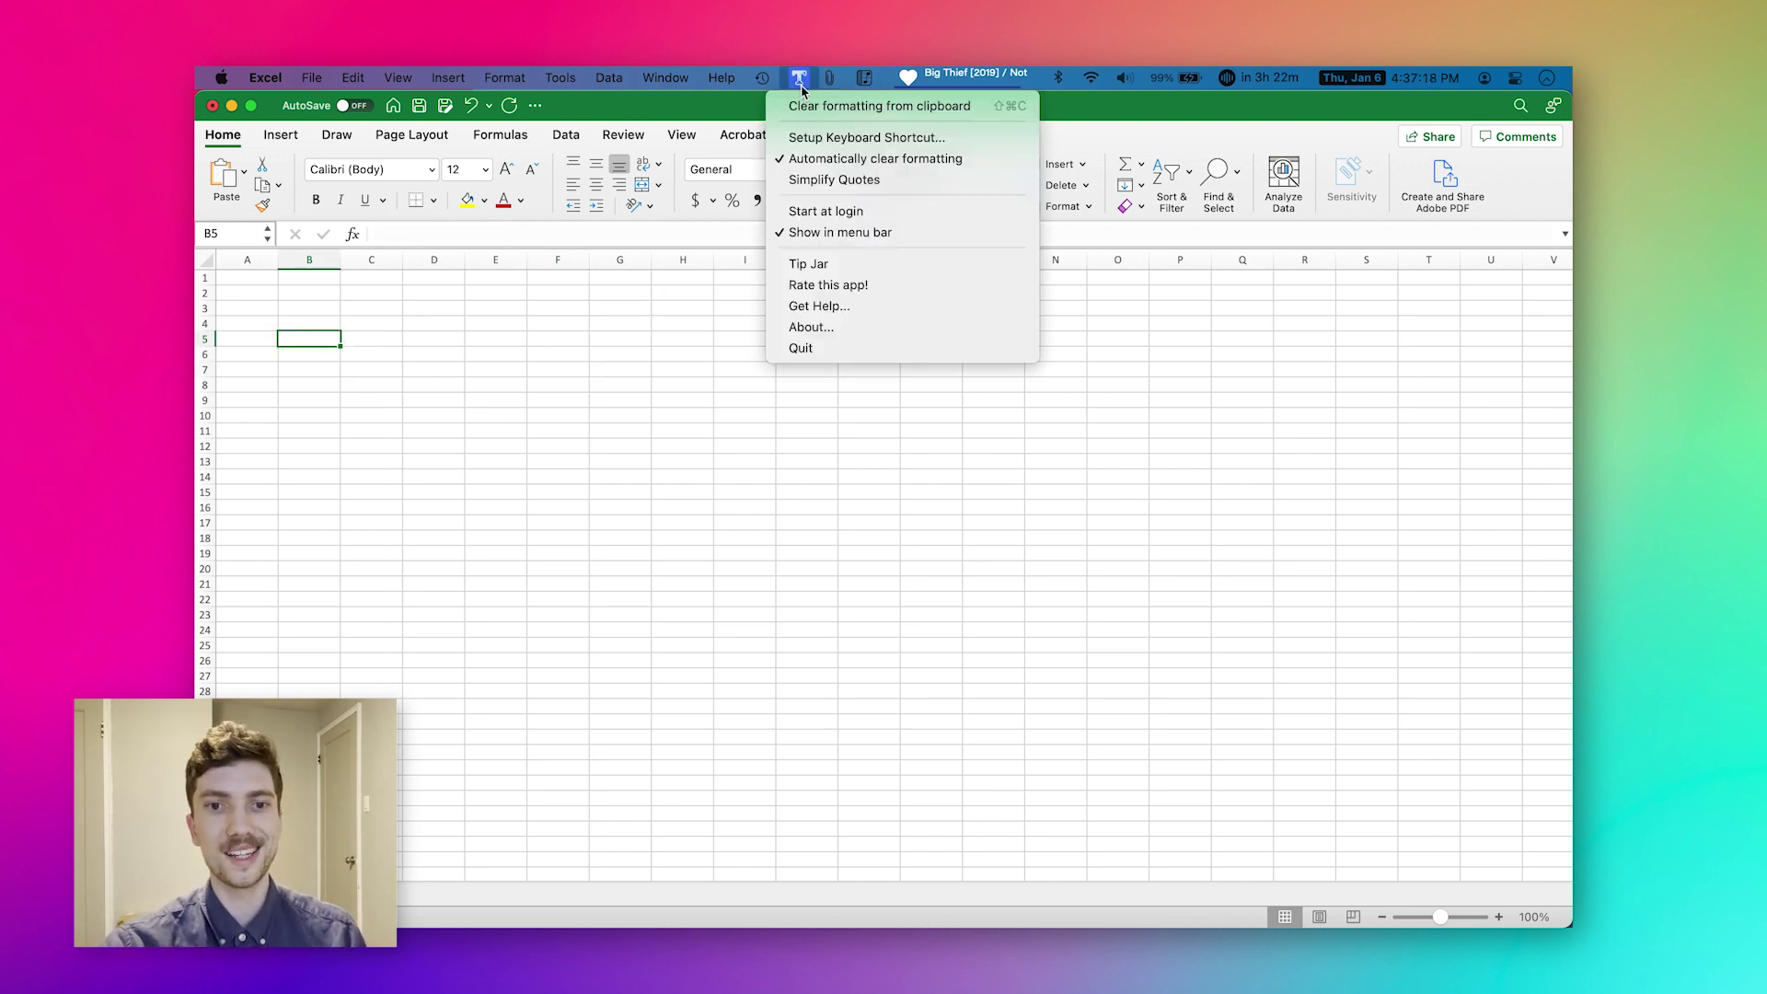
click(829, 156)
key(super+Tab)
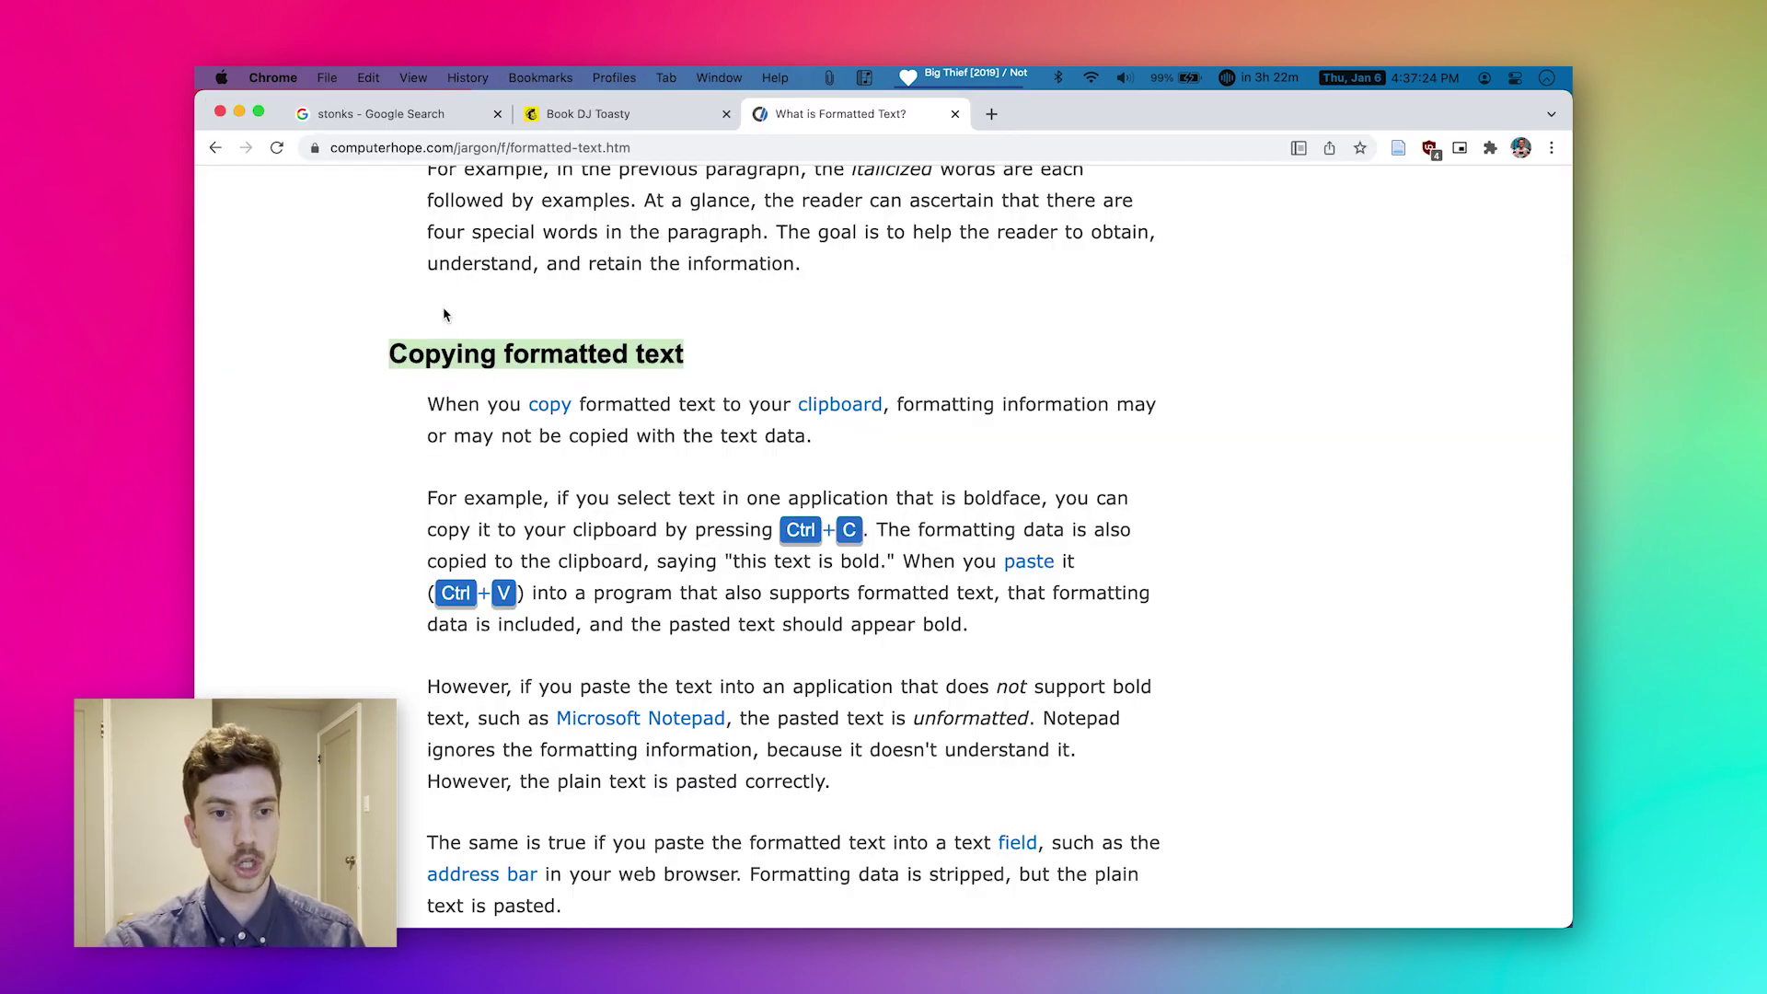
drag(389, 355, 723, 356)
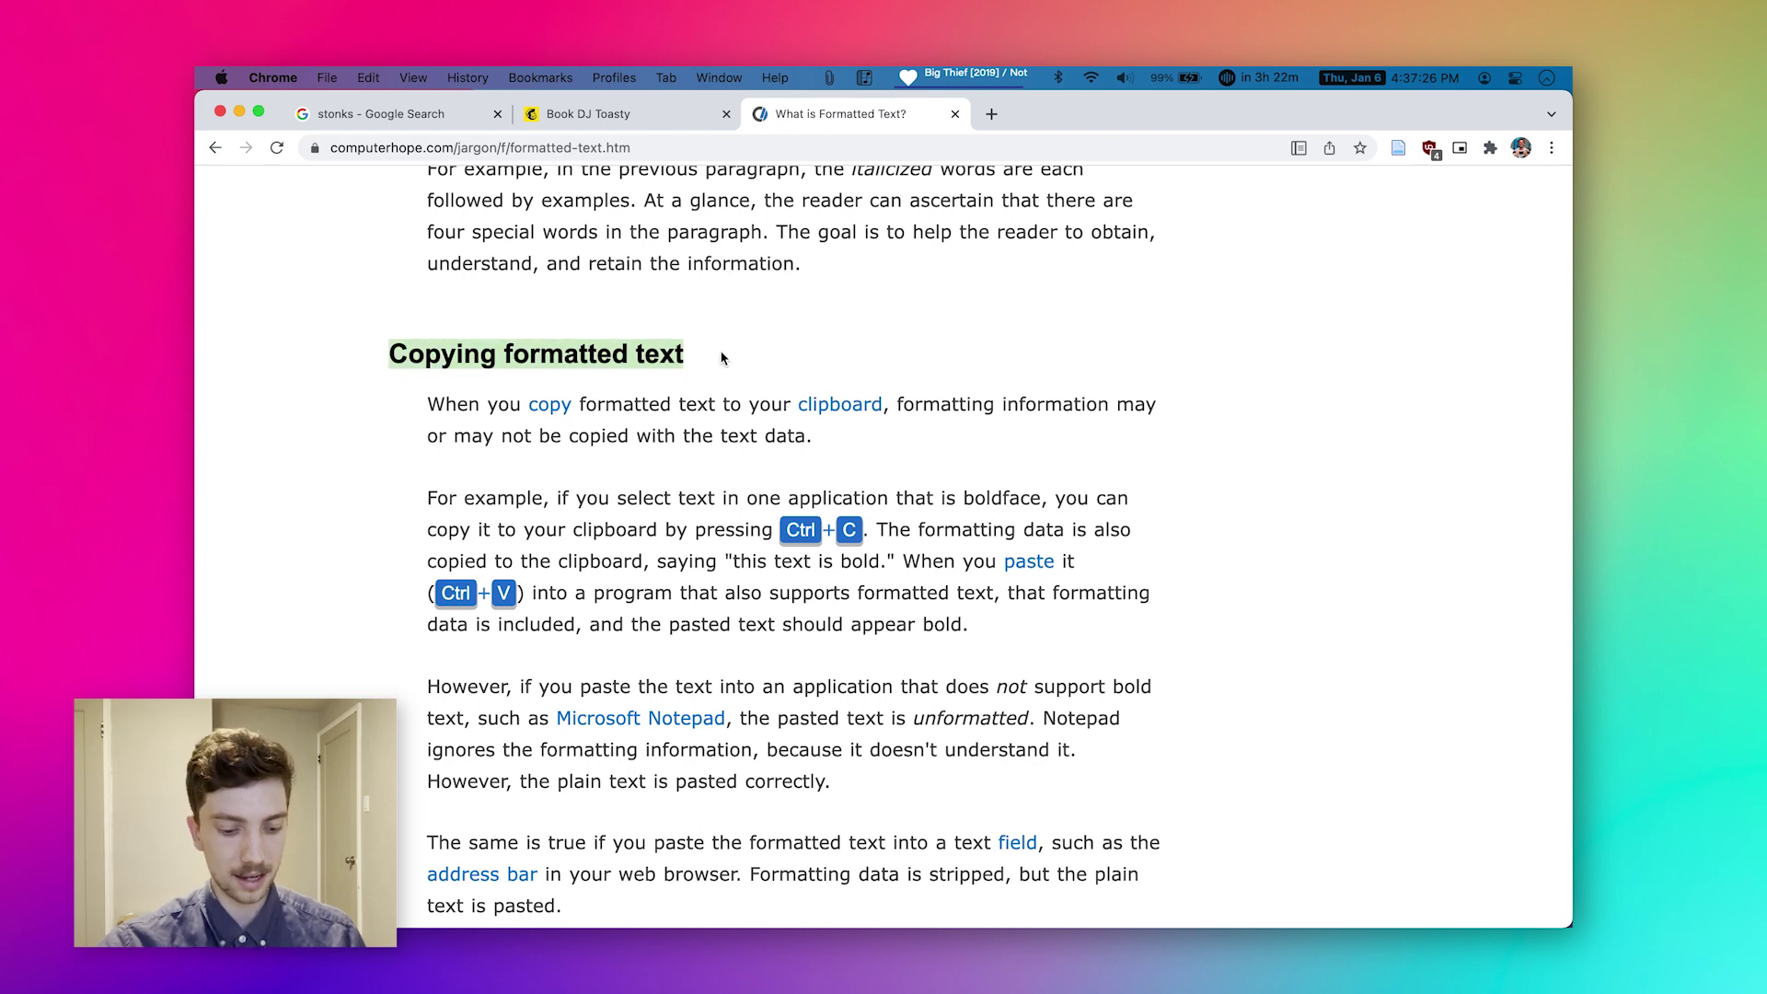
key(super+c)
Return to Excel and check Pure Paste's settings without changing them.
key(super+Tab)
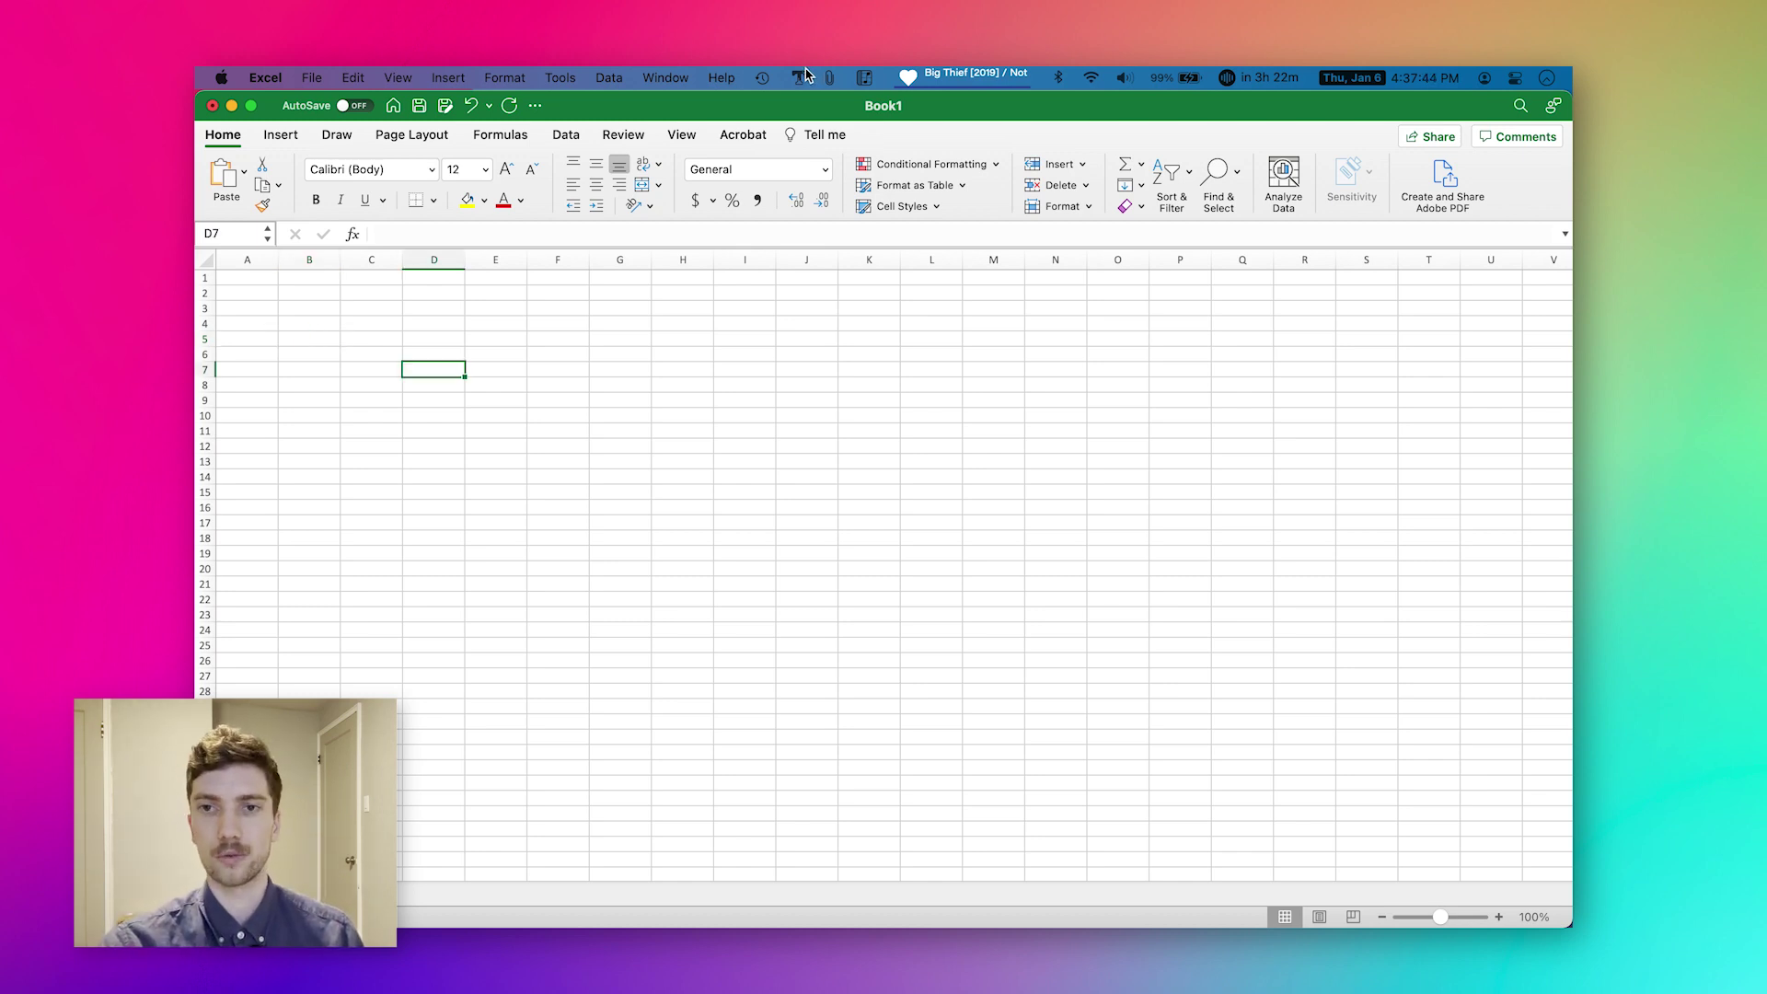
click(799, 77)
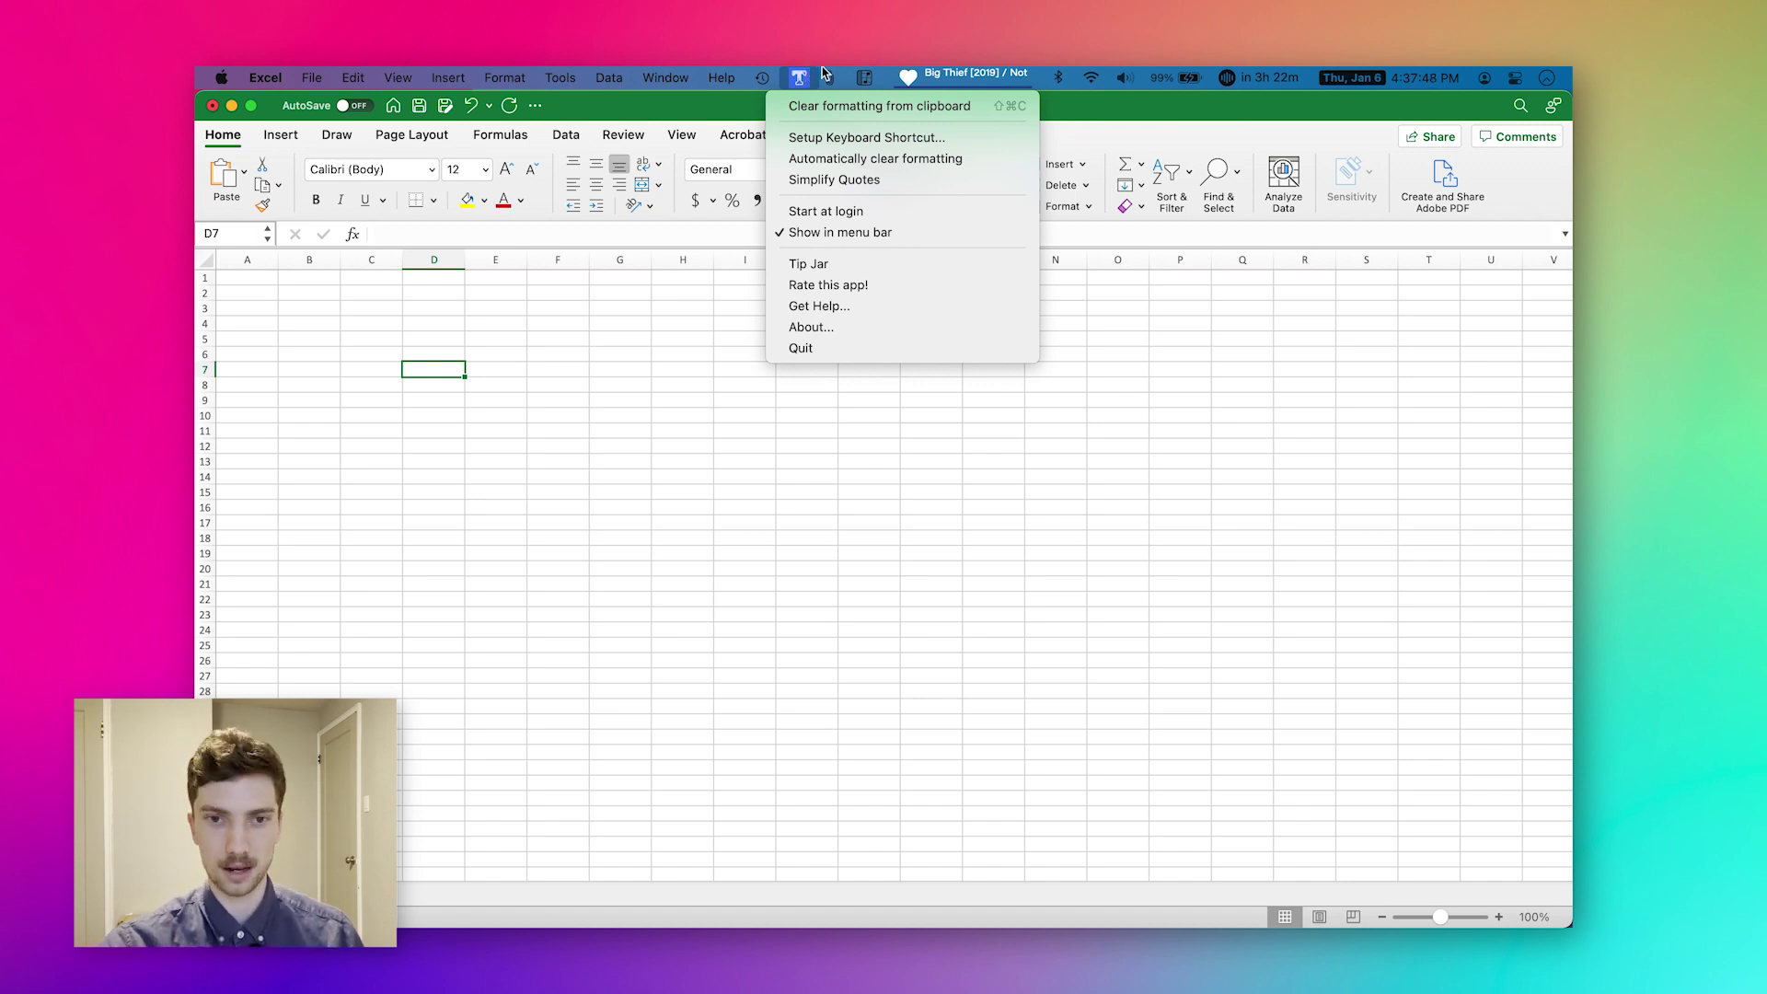
click(538, 383)
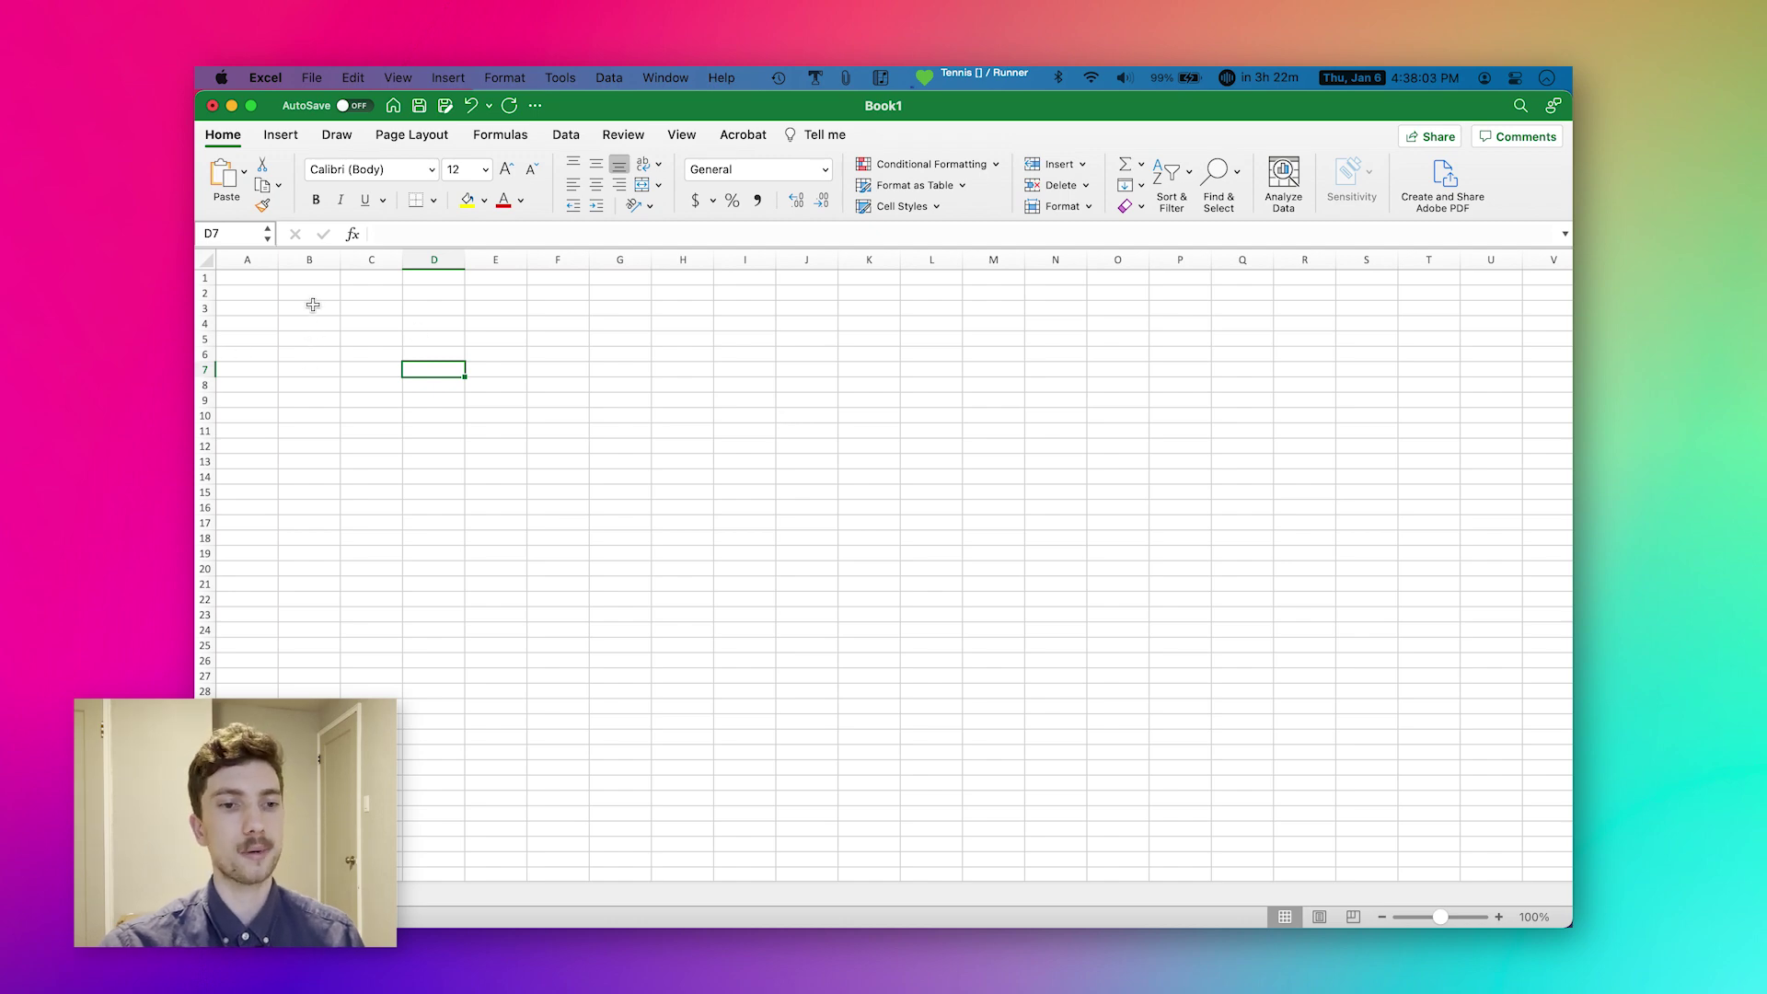
Start an Xnip capture in Chrome and select the opening of the Formatted text article.
key(super+Tab)
key(super+Tab)
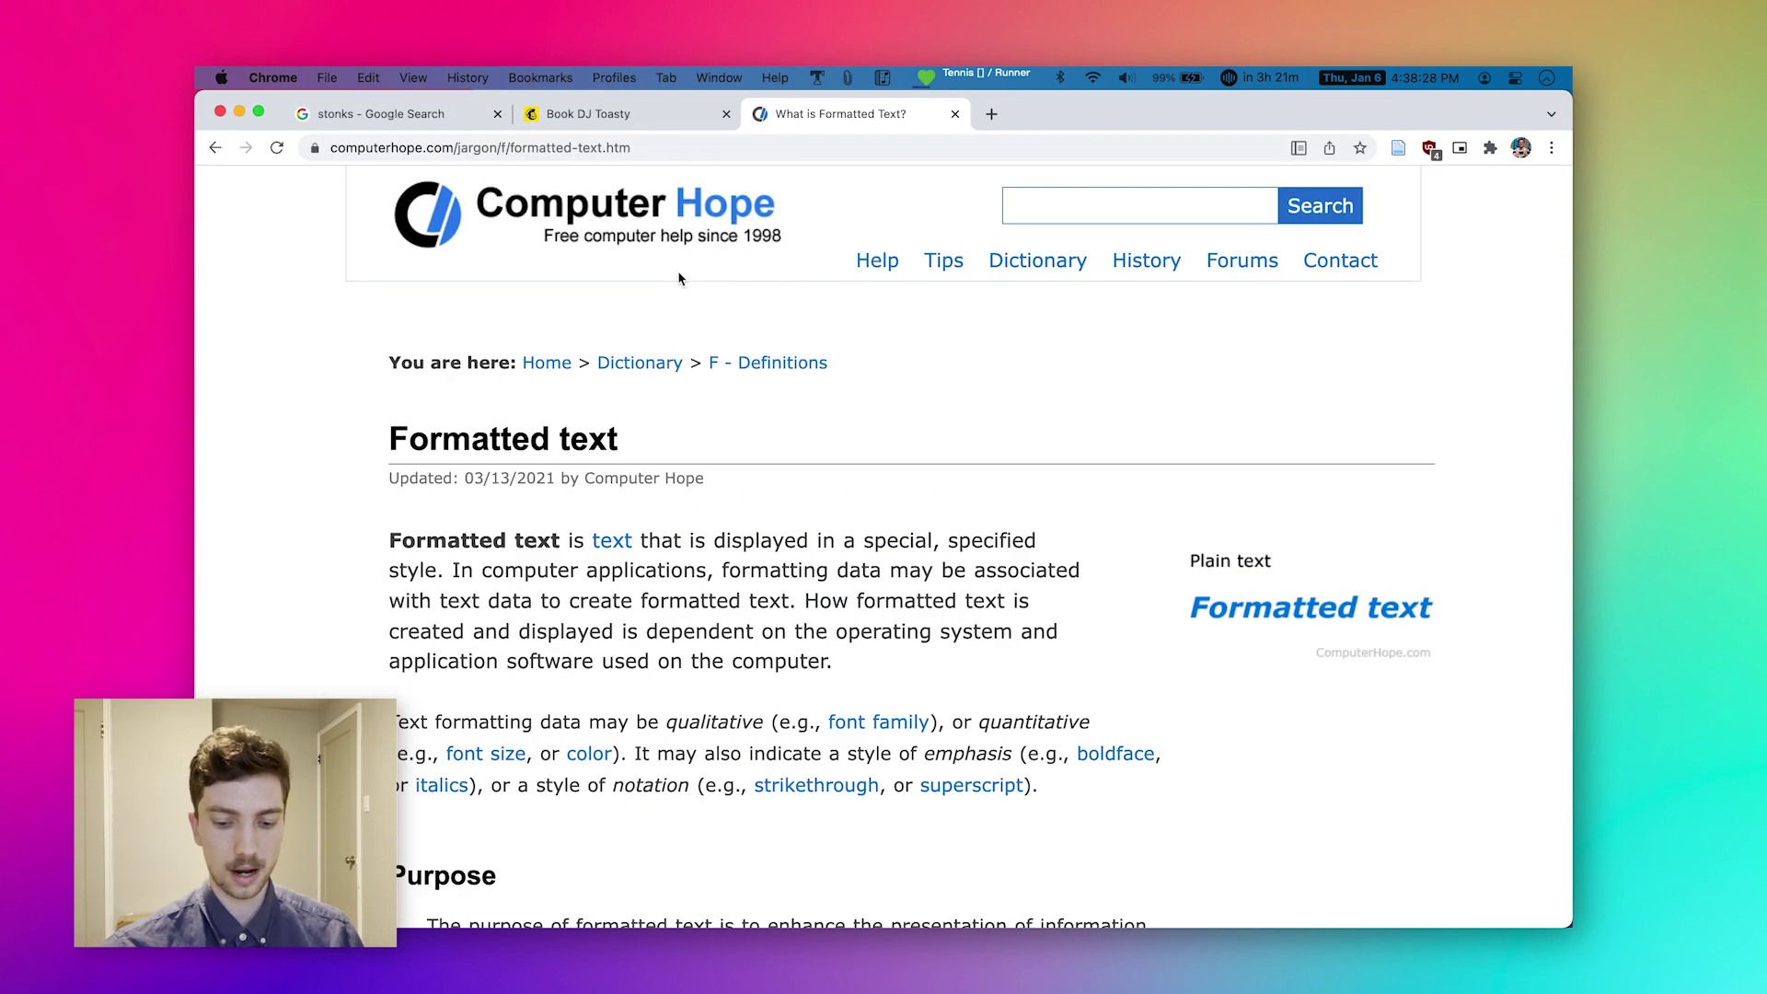
key(super+space)
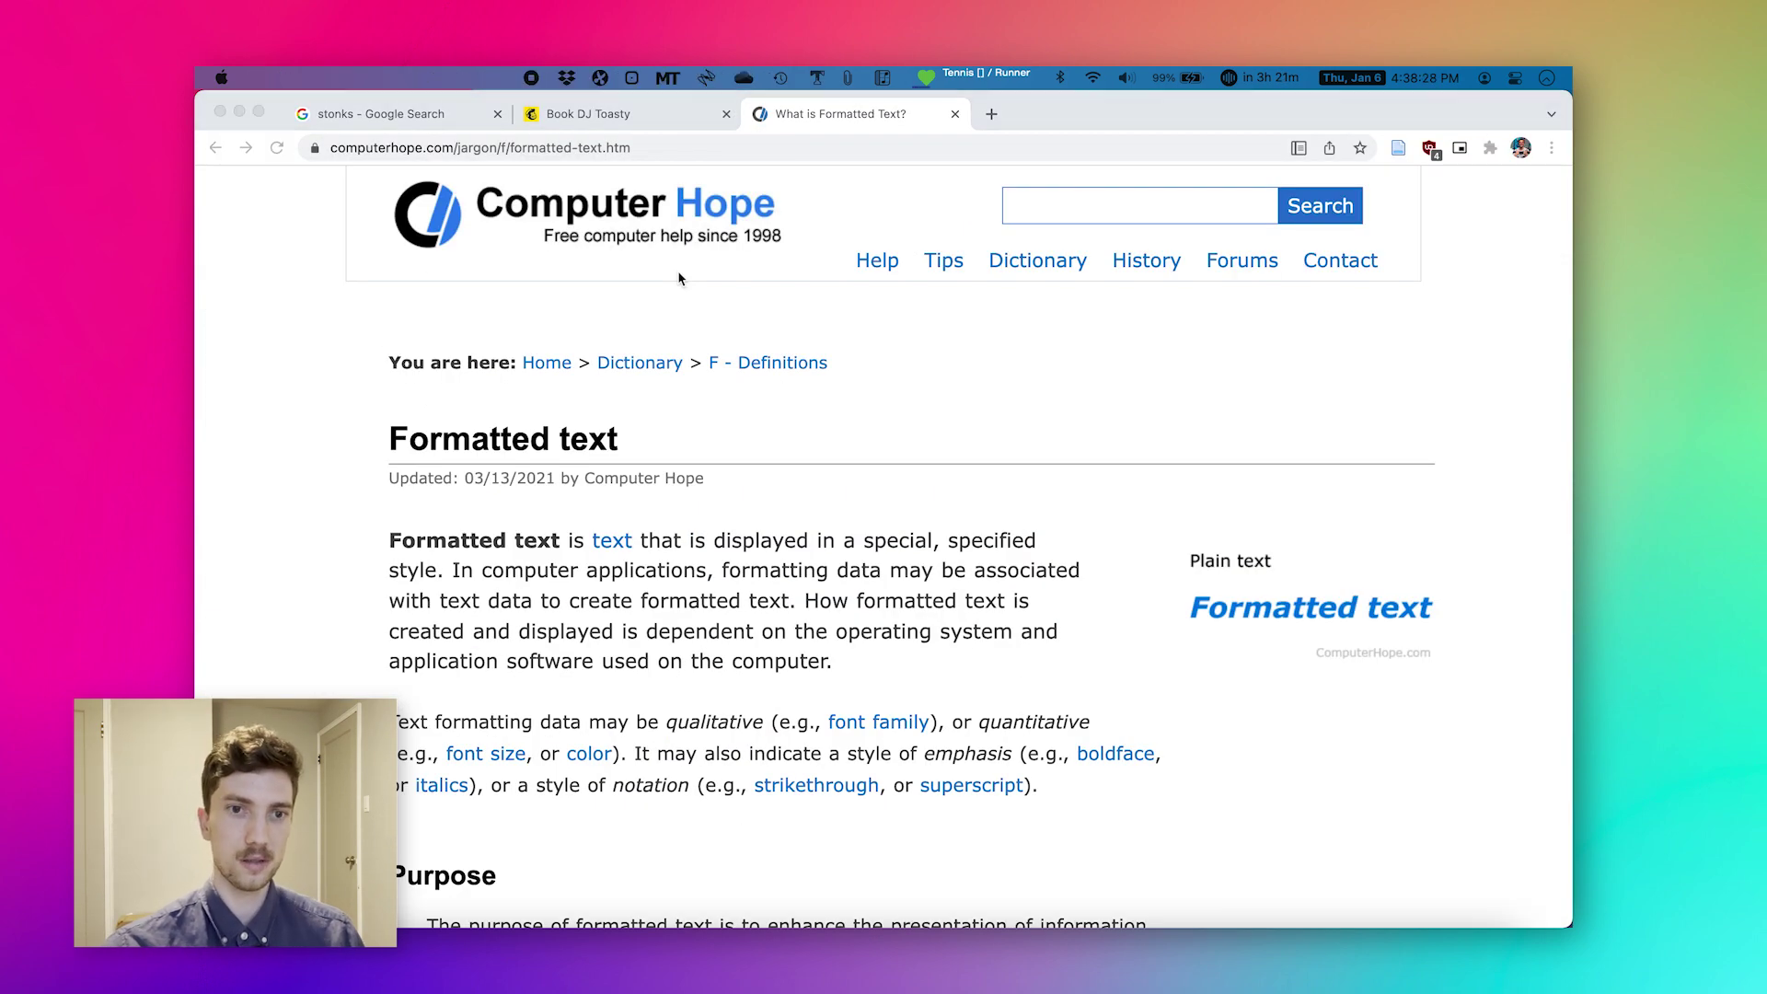
click(601, 79)
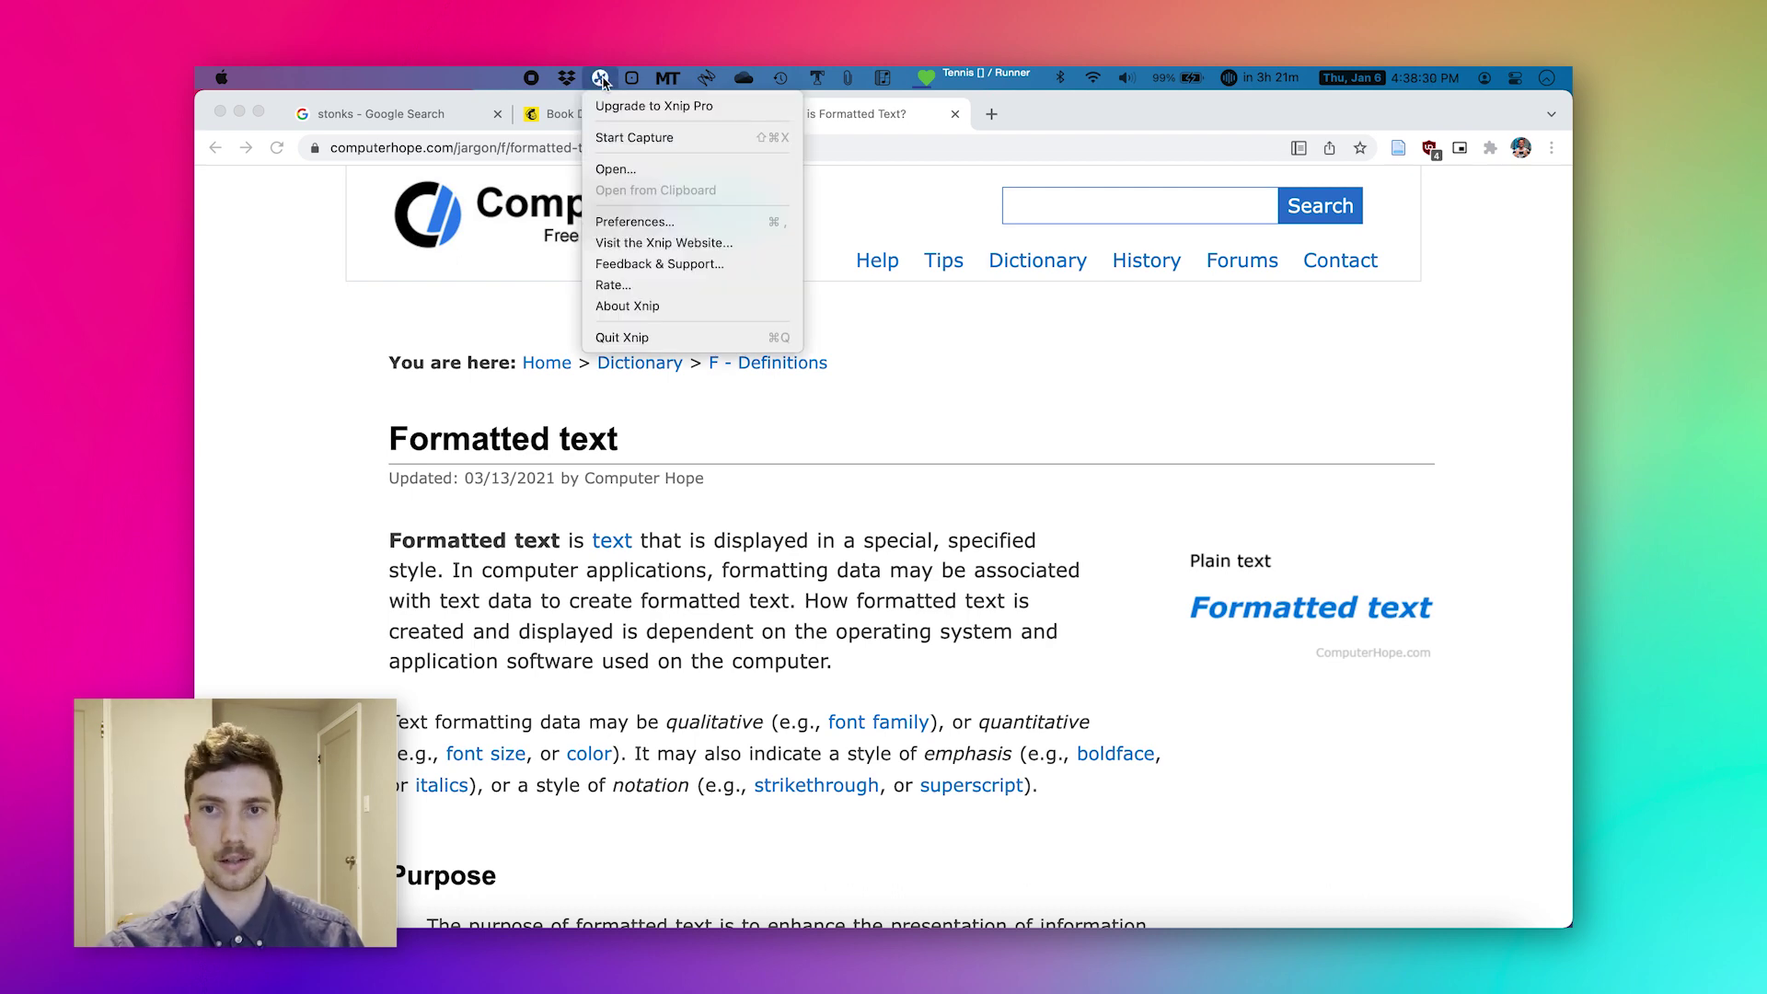
click(615, 137)
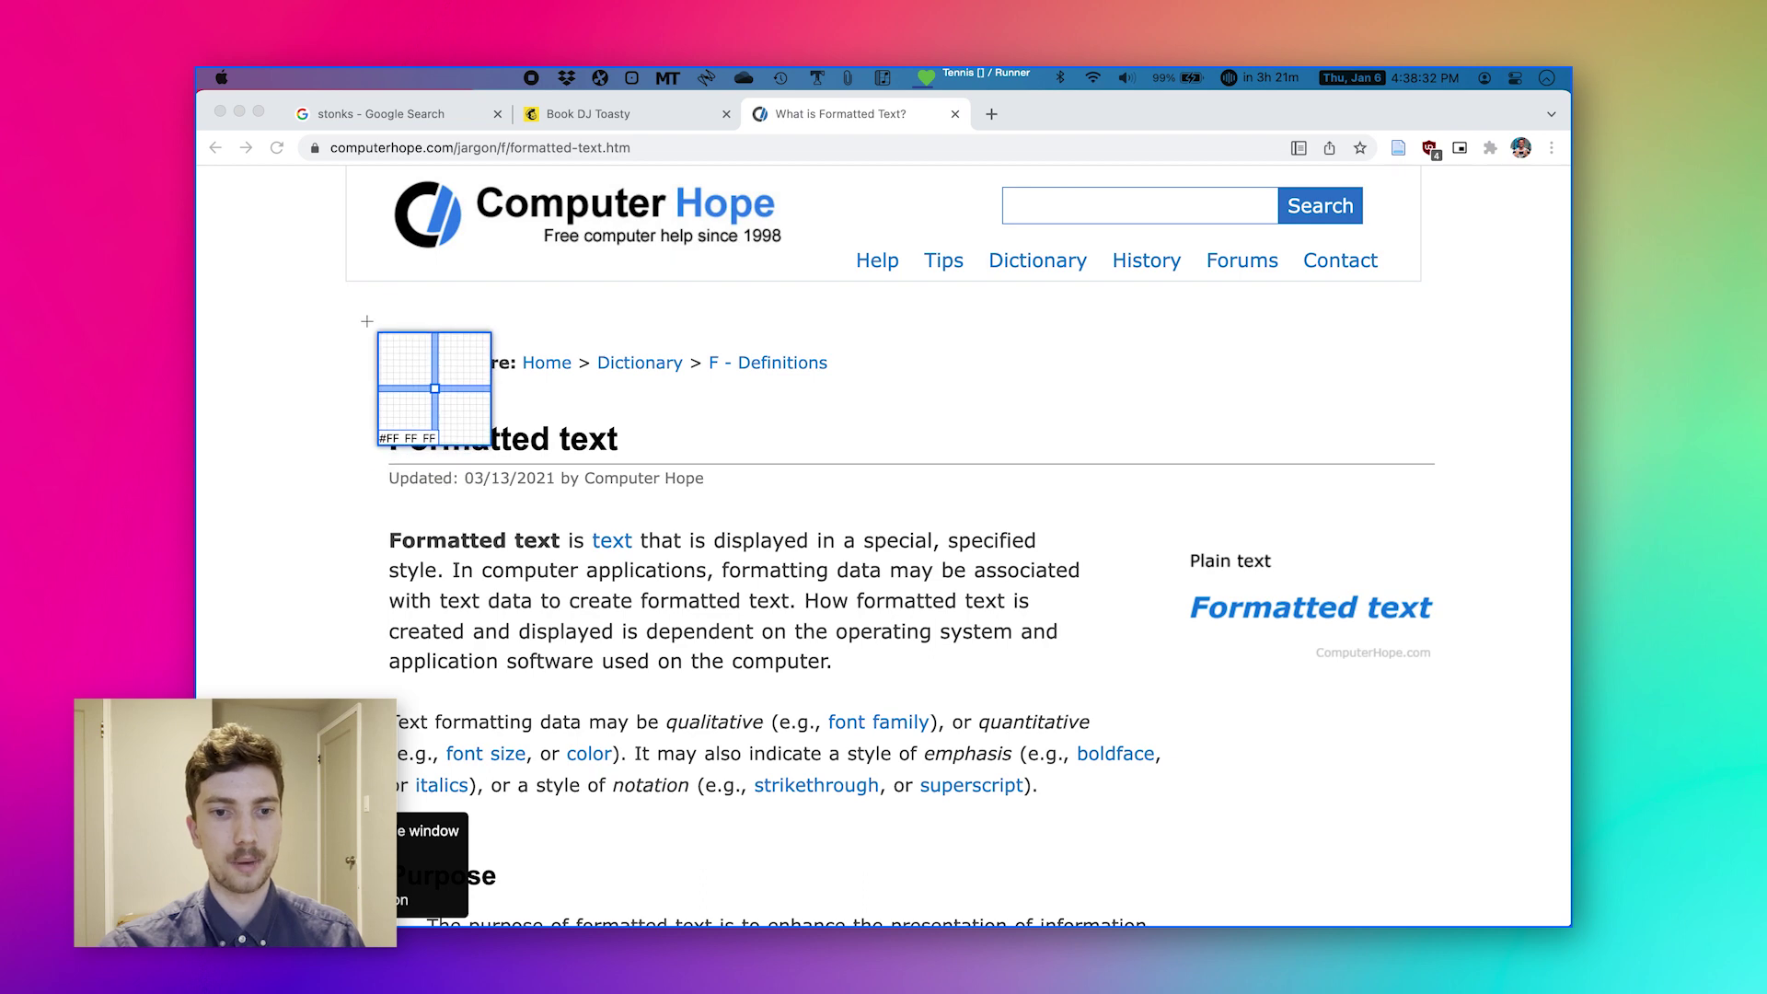
mouse_move(368, 322)
mouse_down()
mouse_move(838, 621)
mouse_move(1182, 621)
mouse_up()
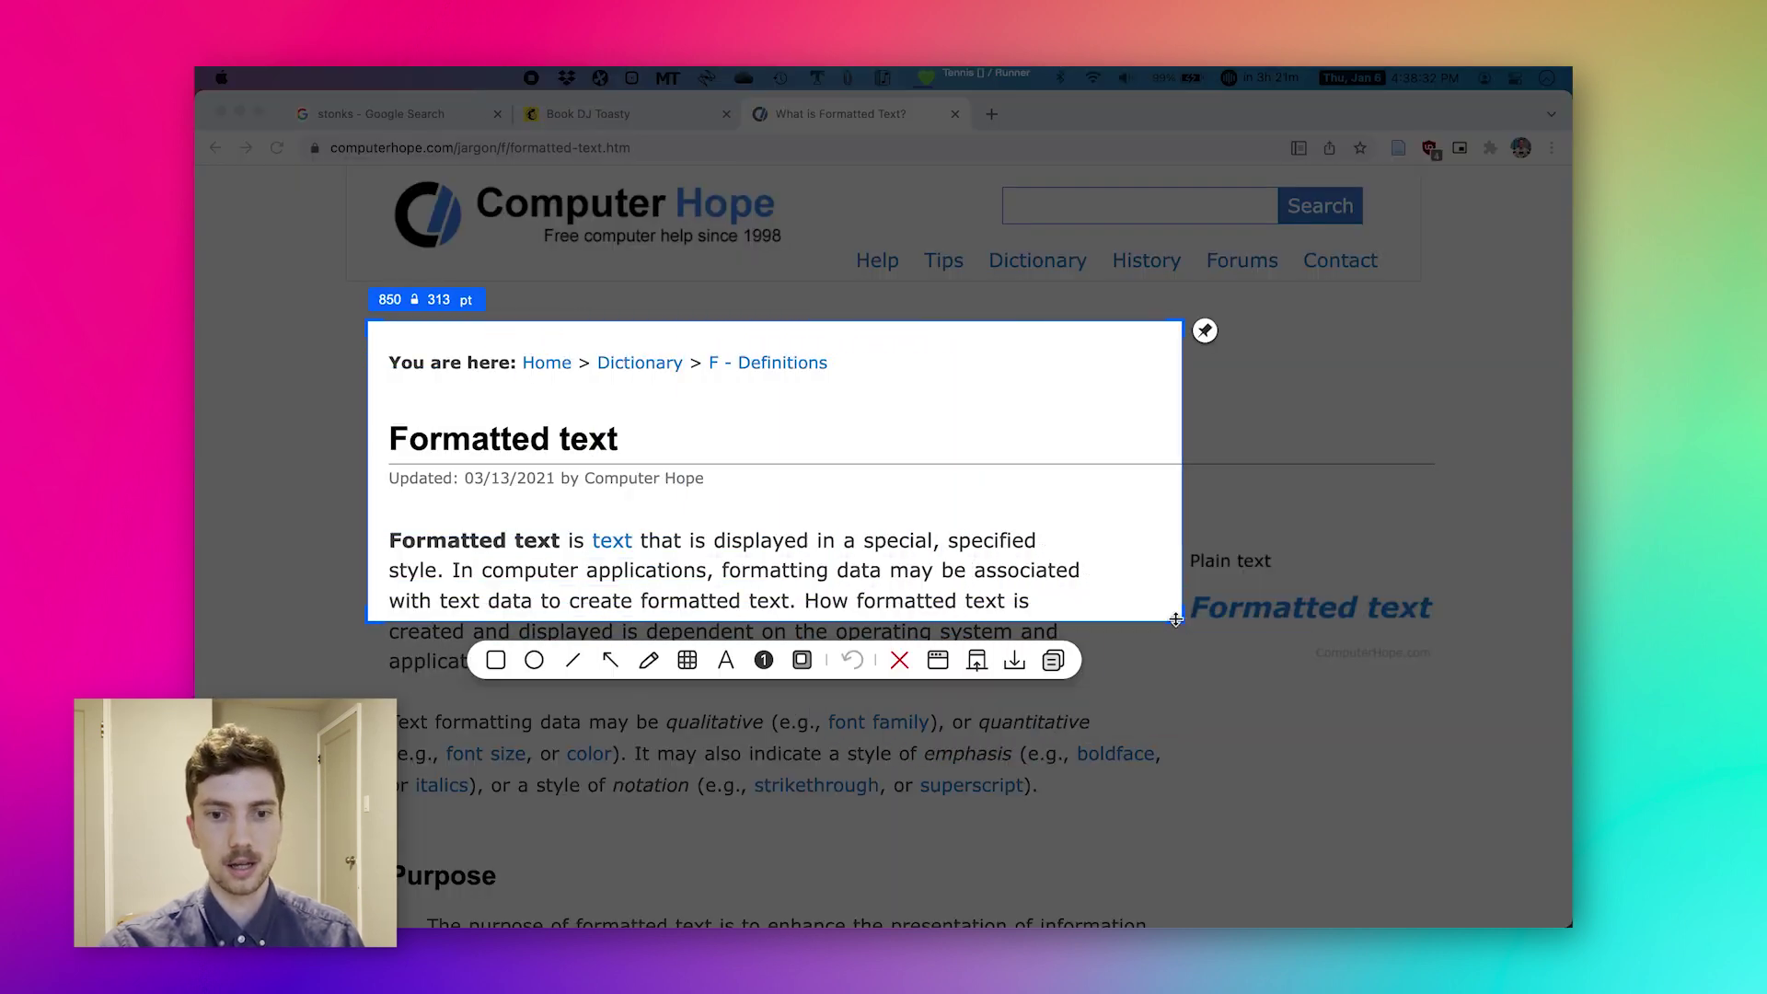
Extend it into a scrolling capture down to the page footer and save the long screenshot.
click(977, 661)
scroll(829, 536, down, 1)
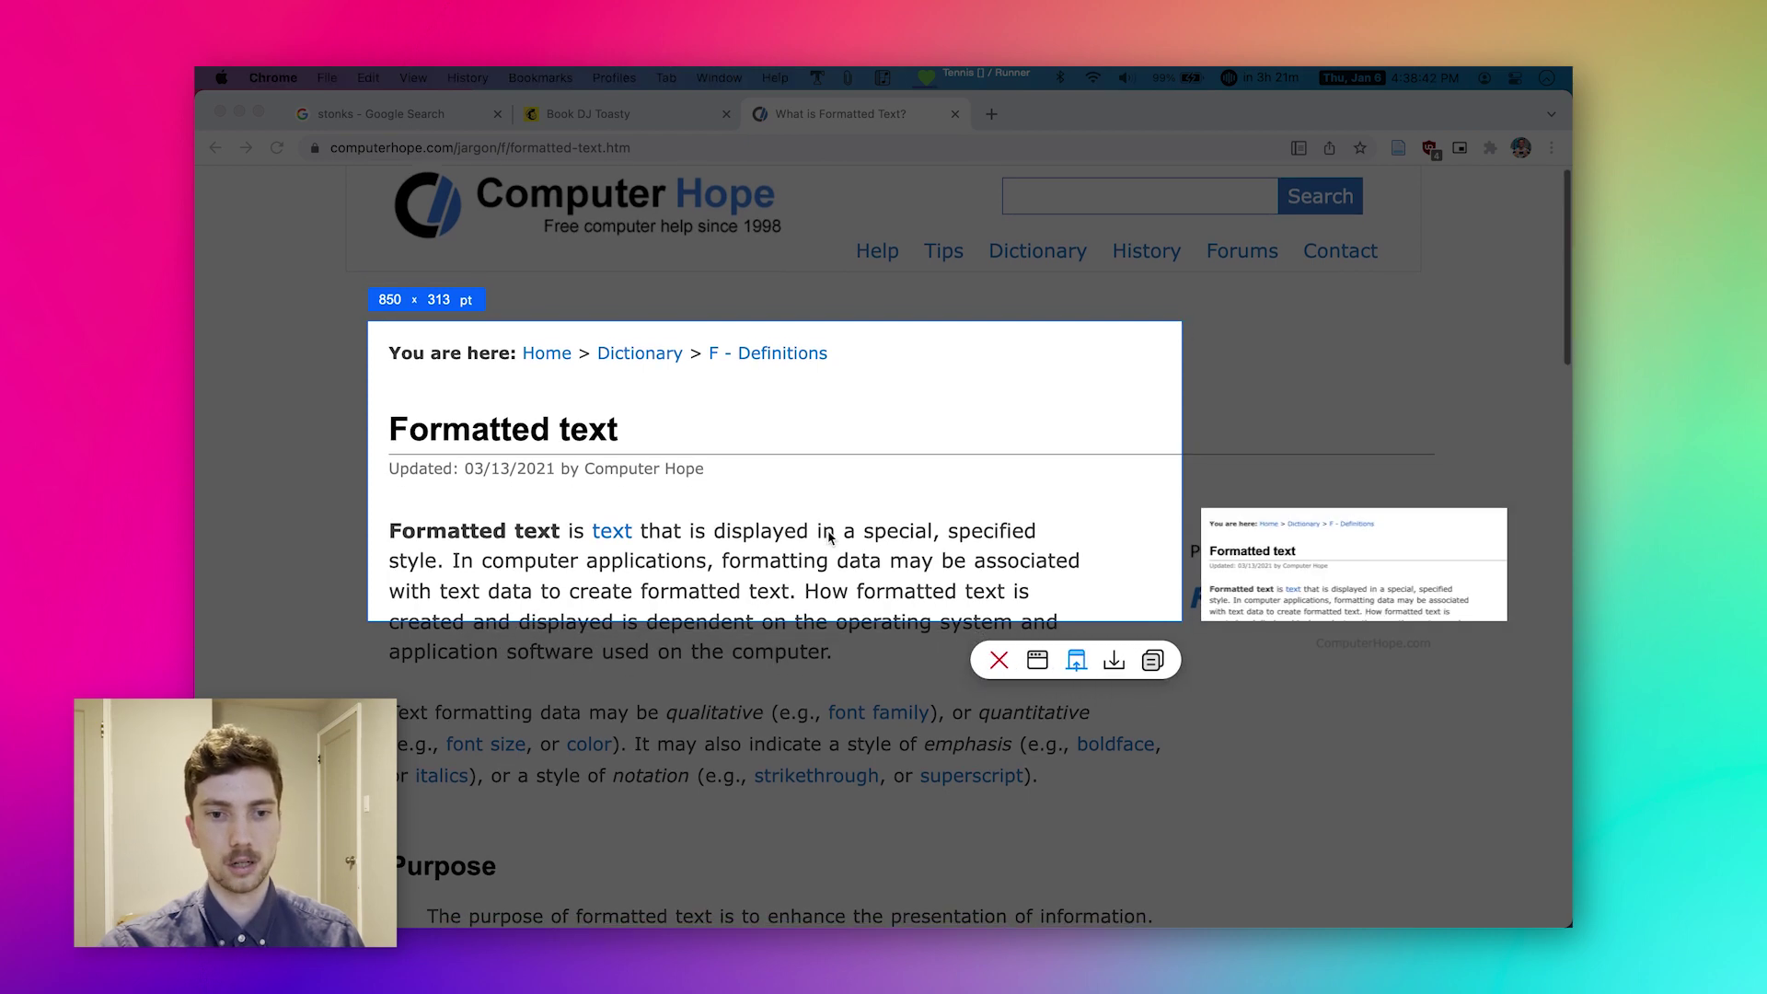
scroll(829, 536, down, 10)
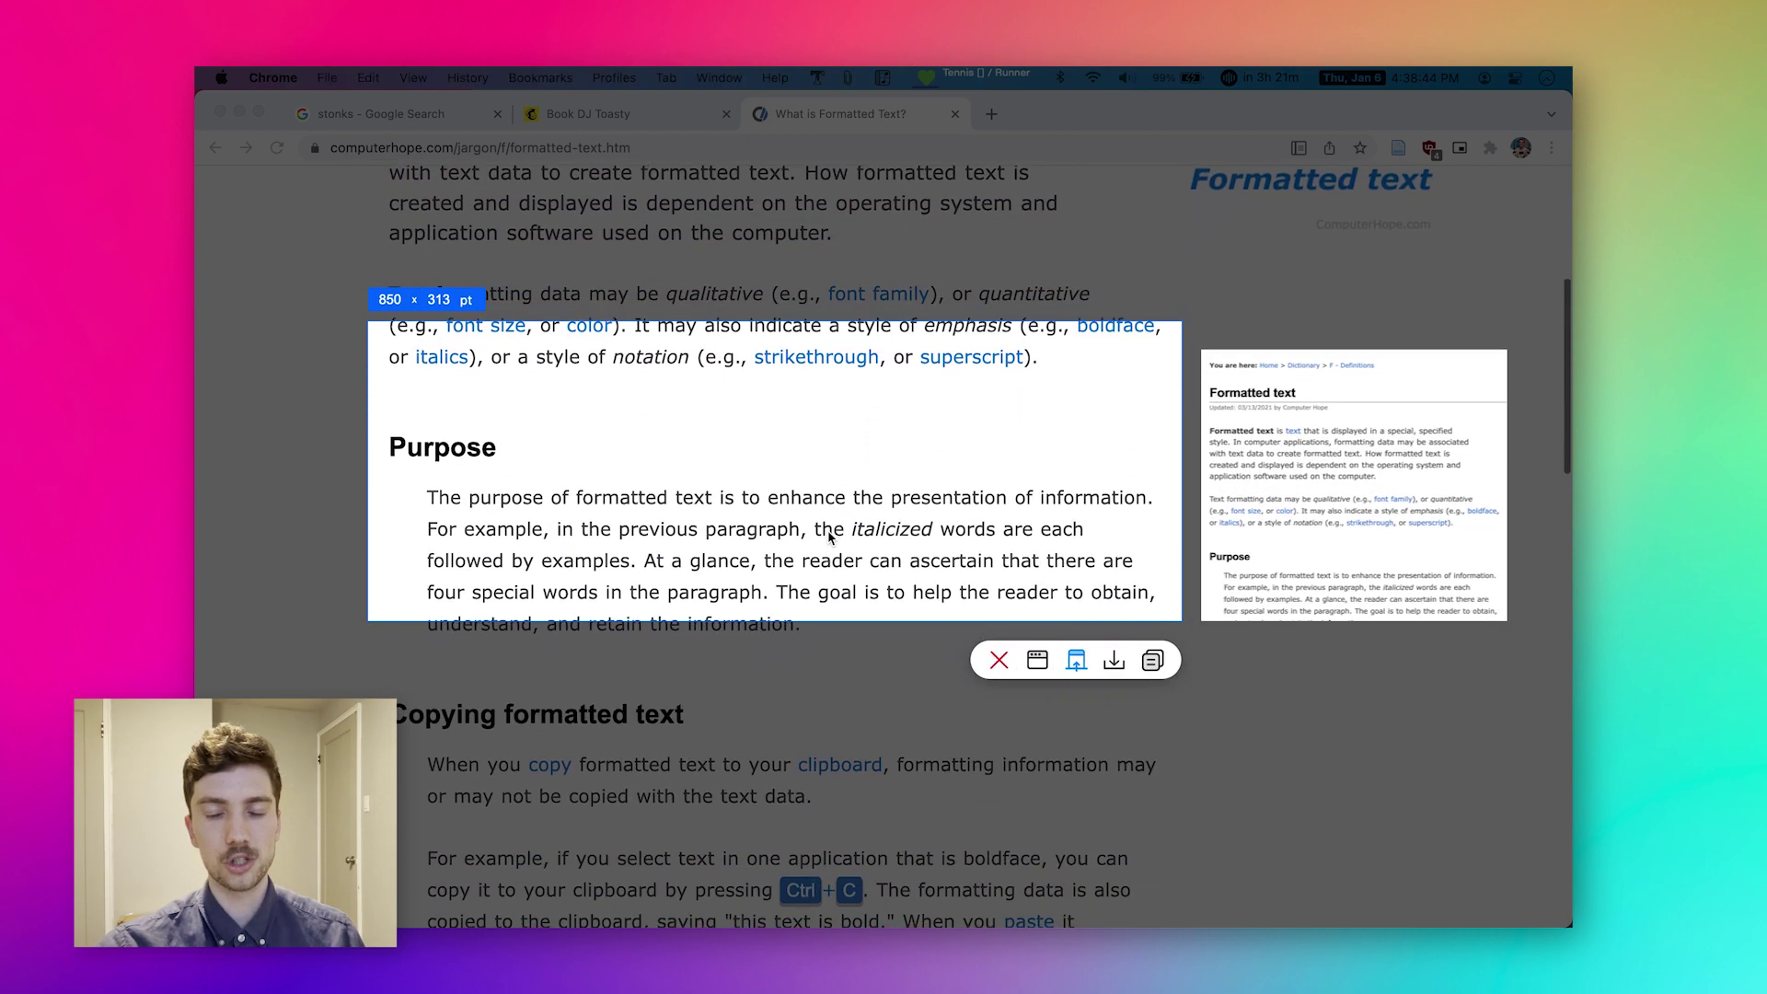
scroll(828, 537, down, 5)
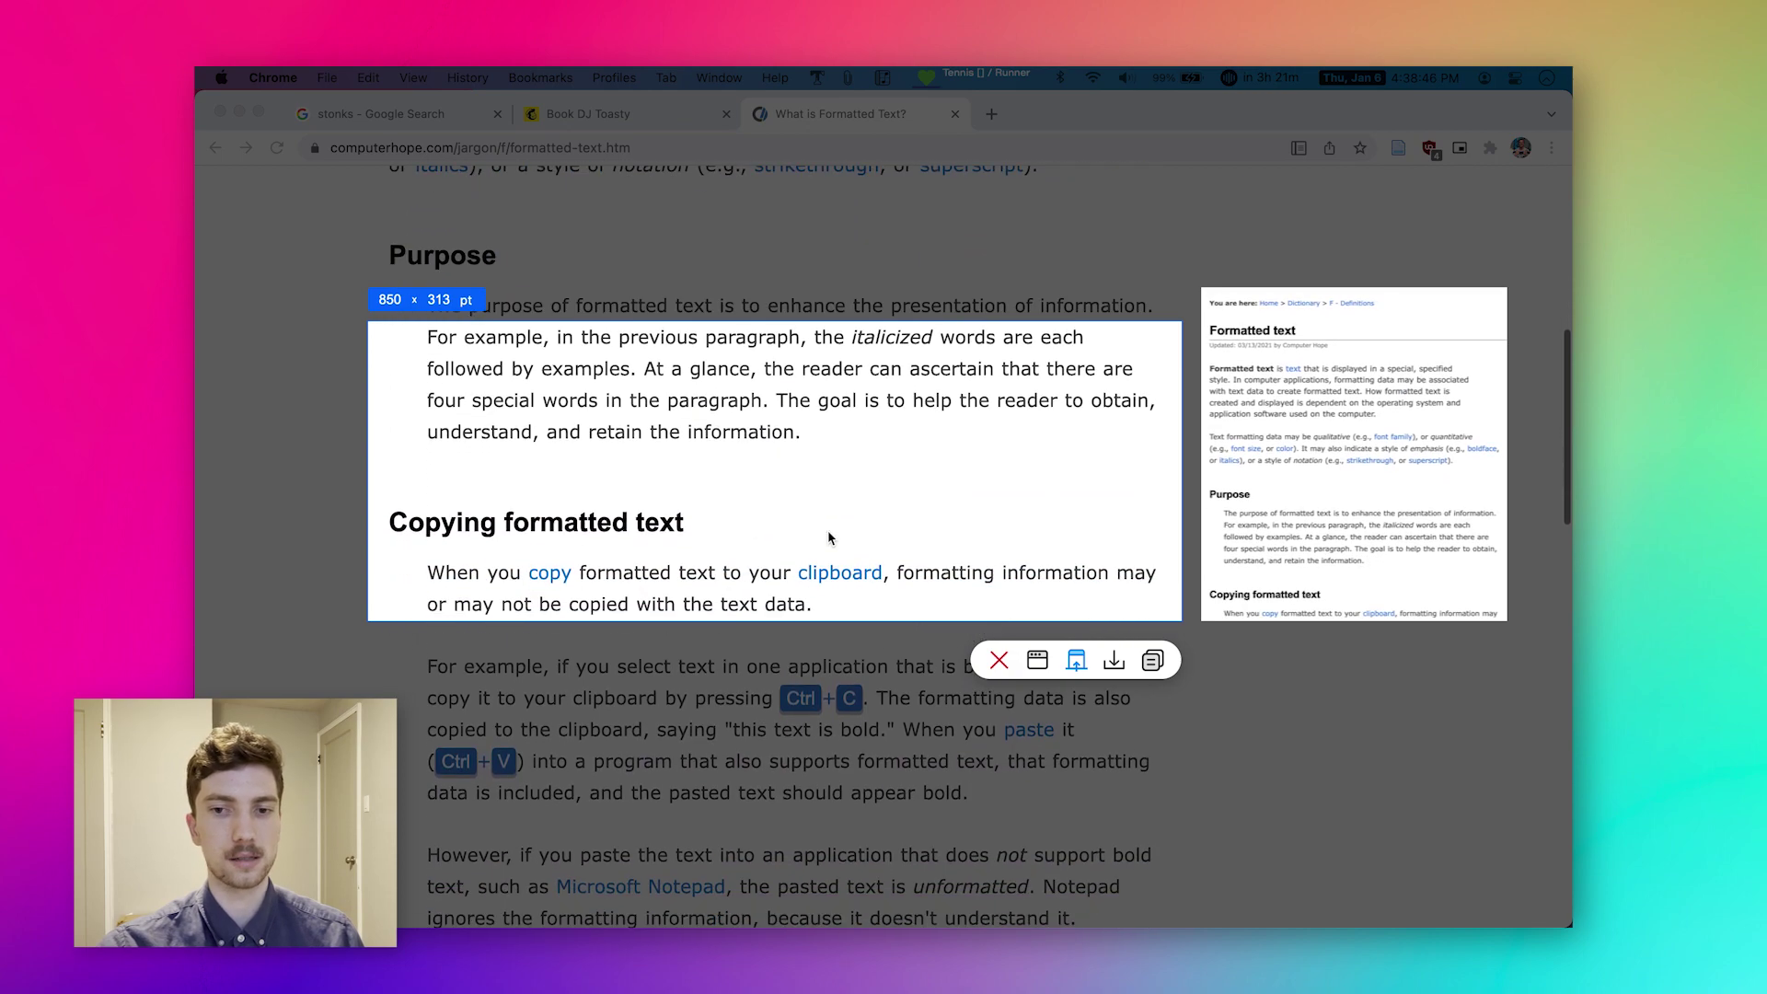
scroll(827, 530, down, 8)
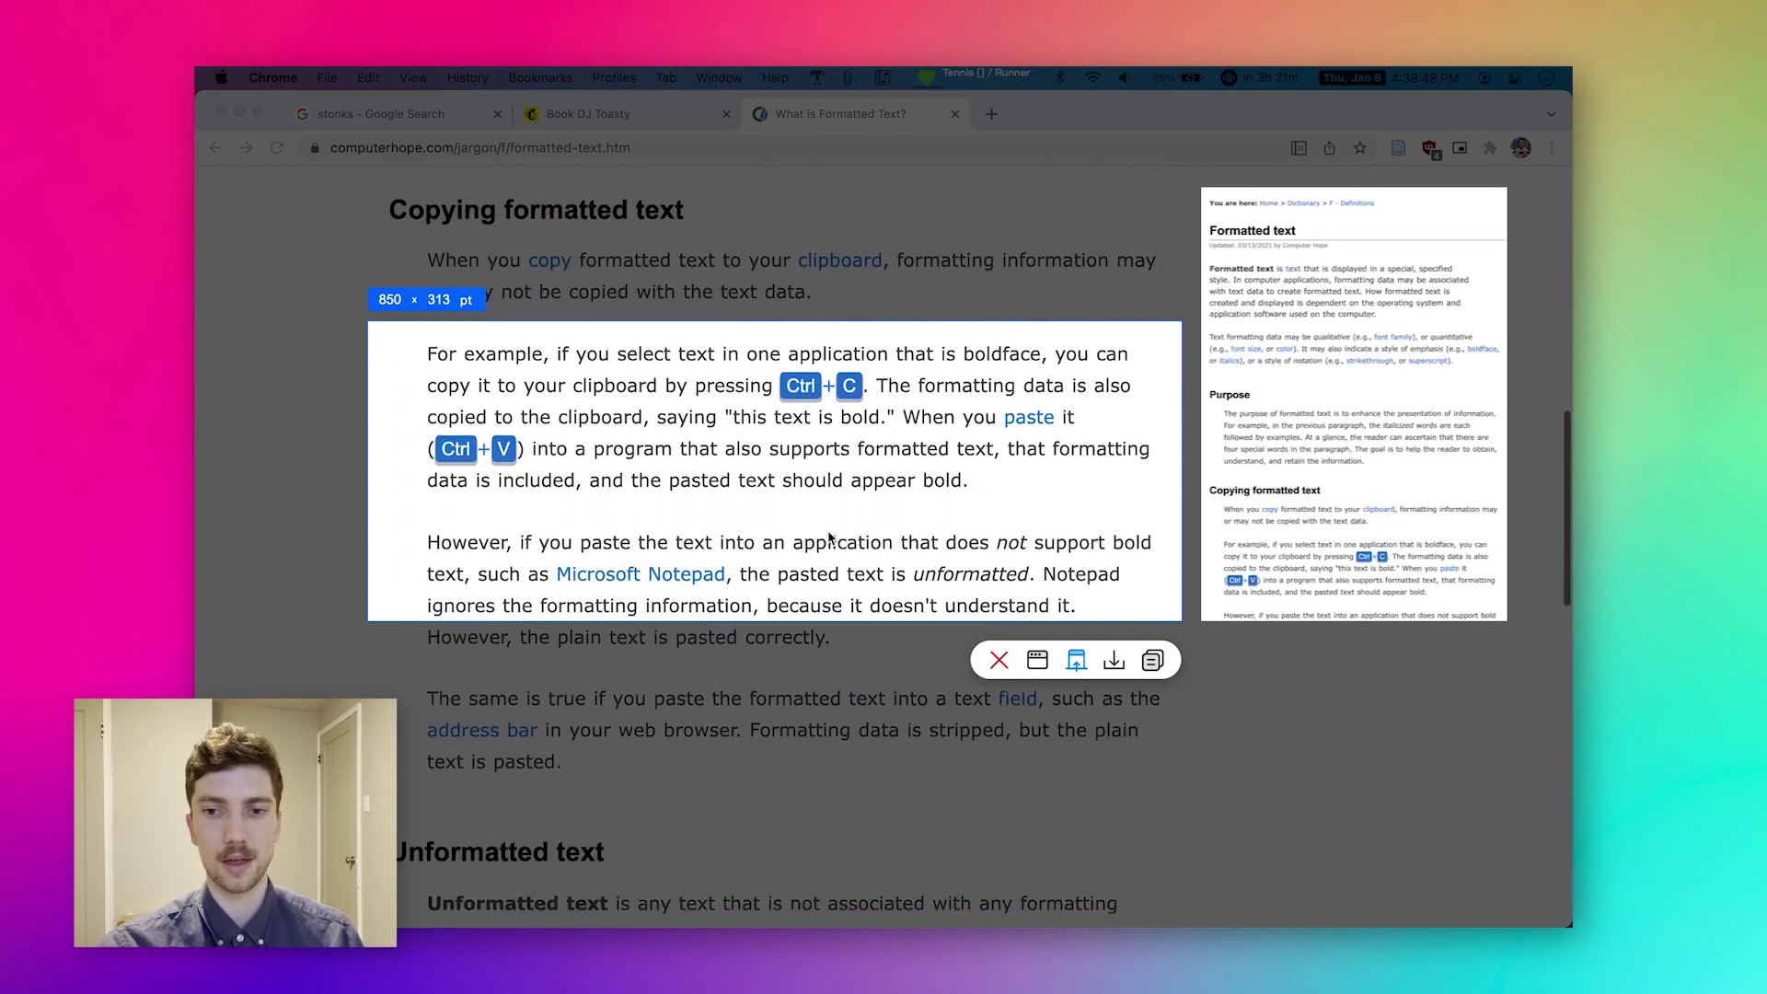
scroll(828, 539, down, 6)
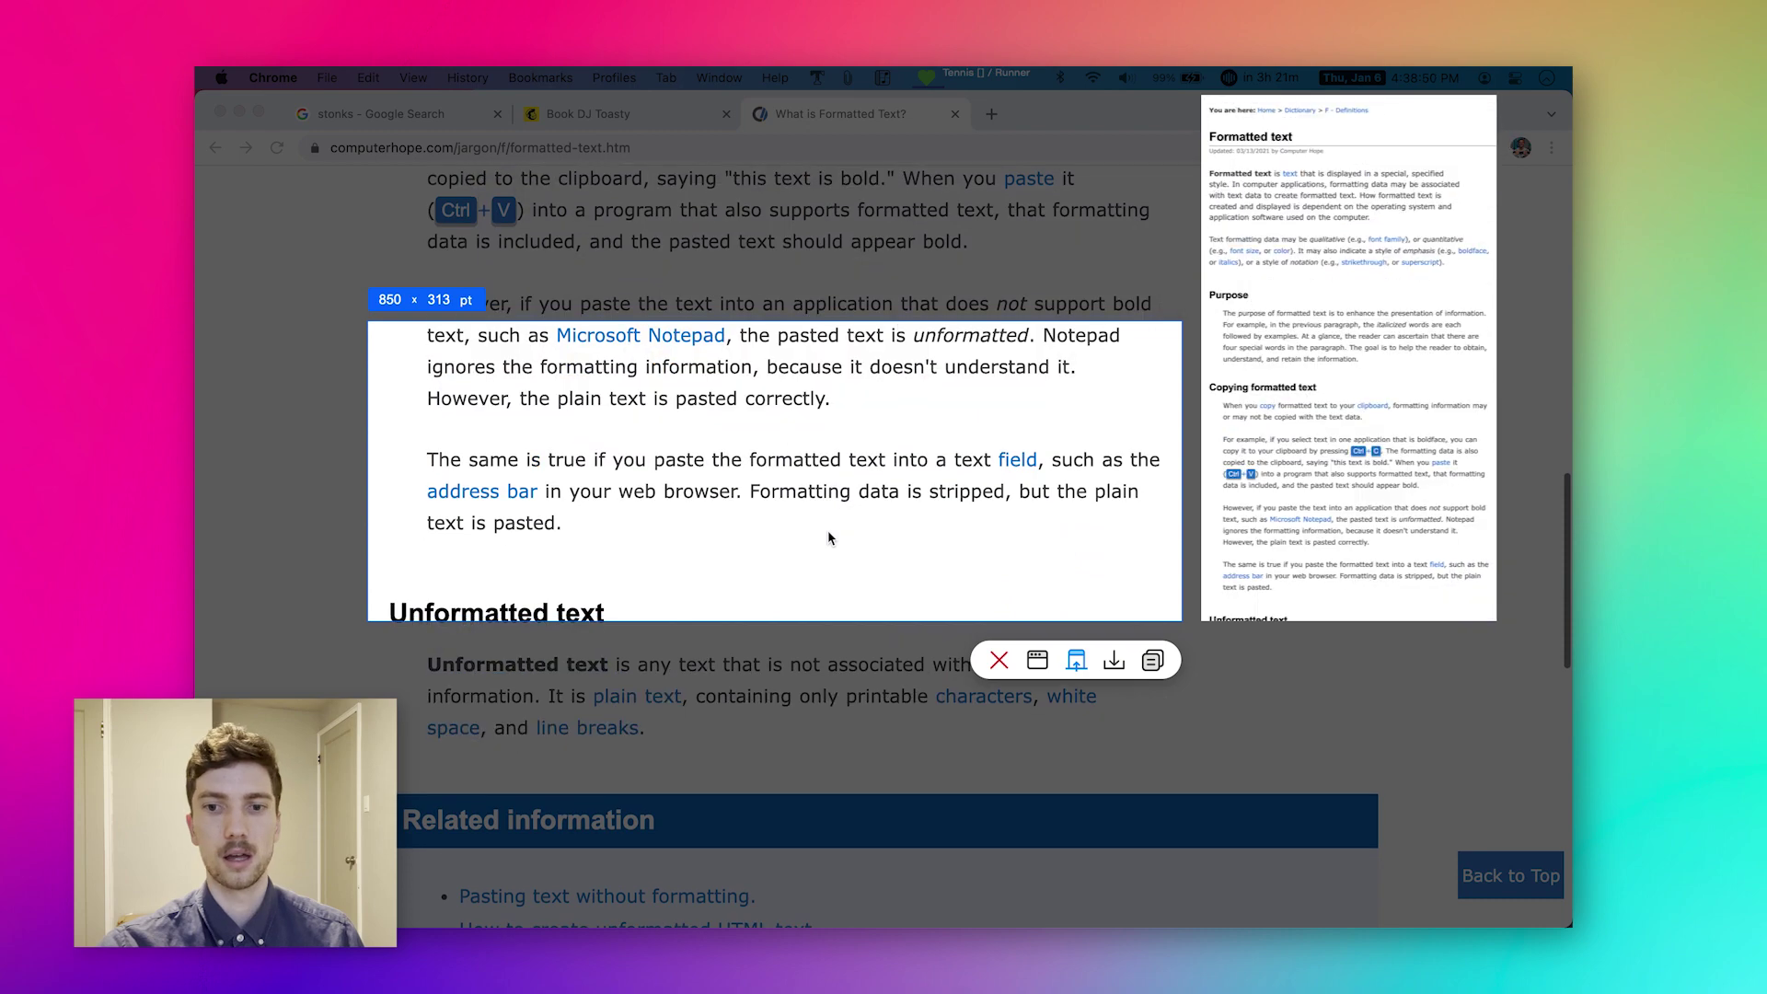
scroll(827, 537, down, 9)
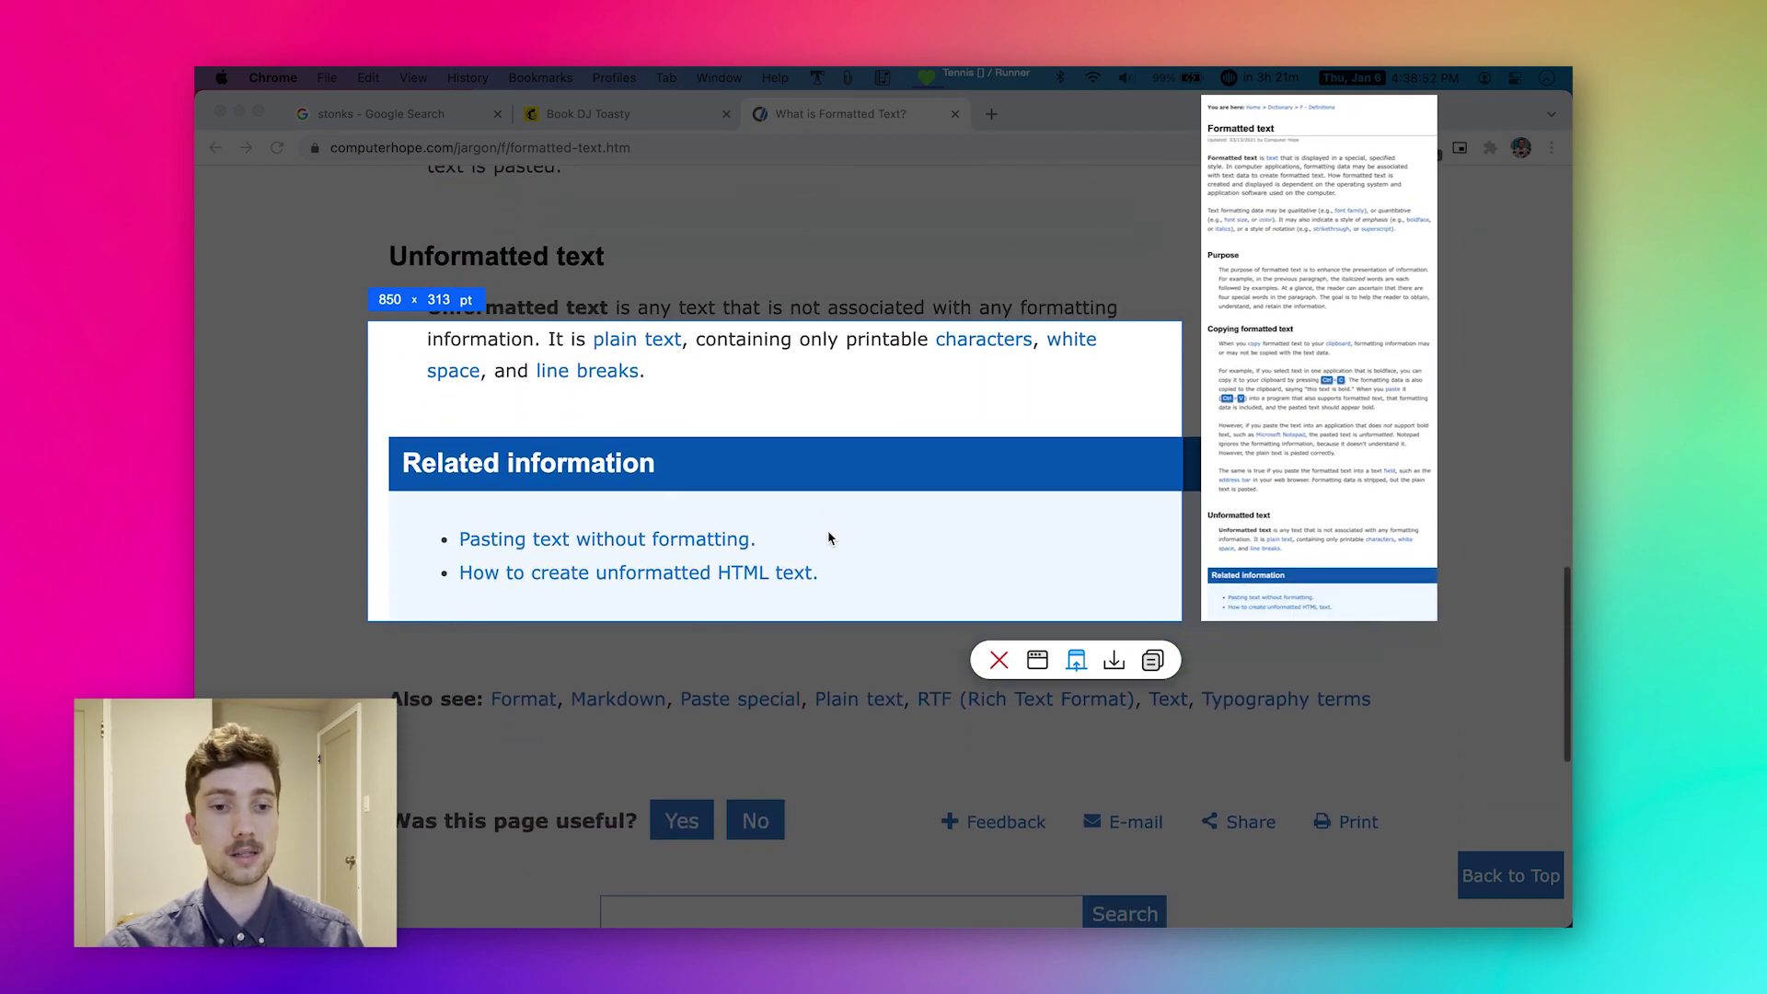
scroll(828, 538, down, 5)
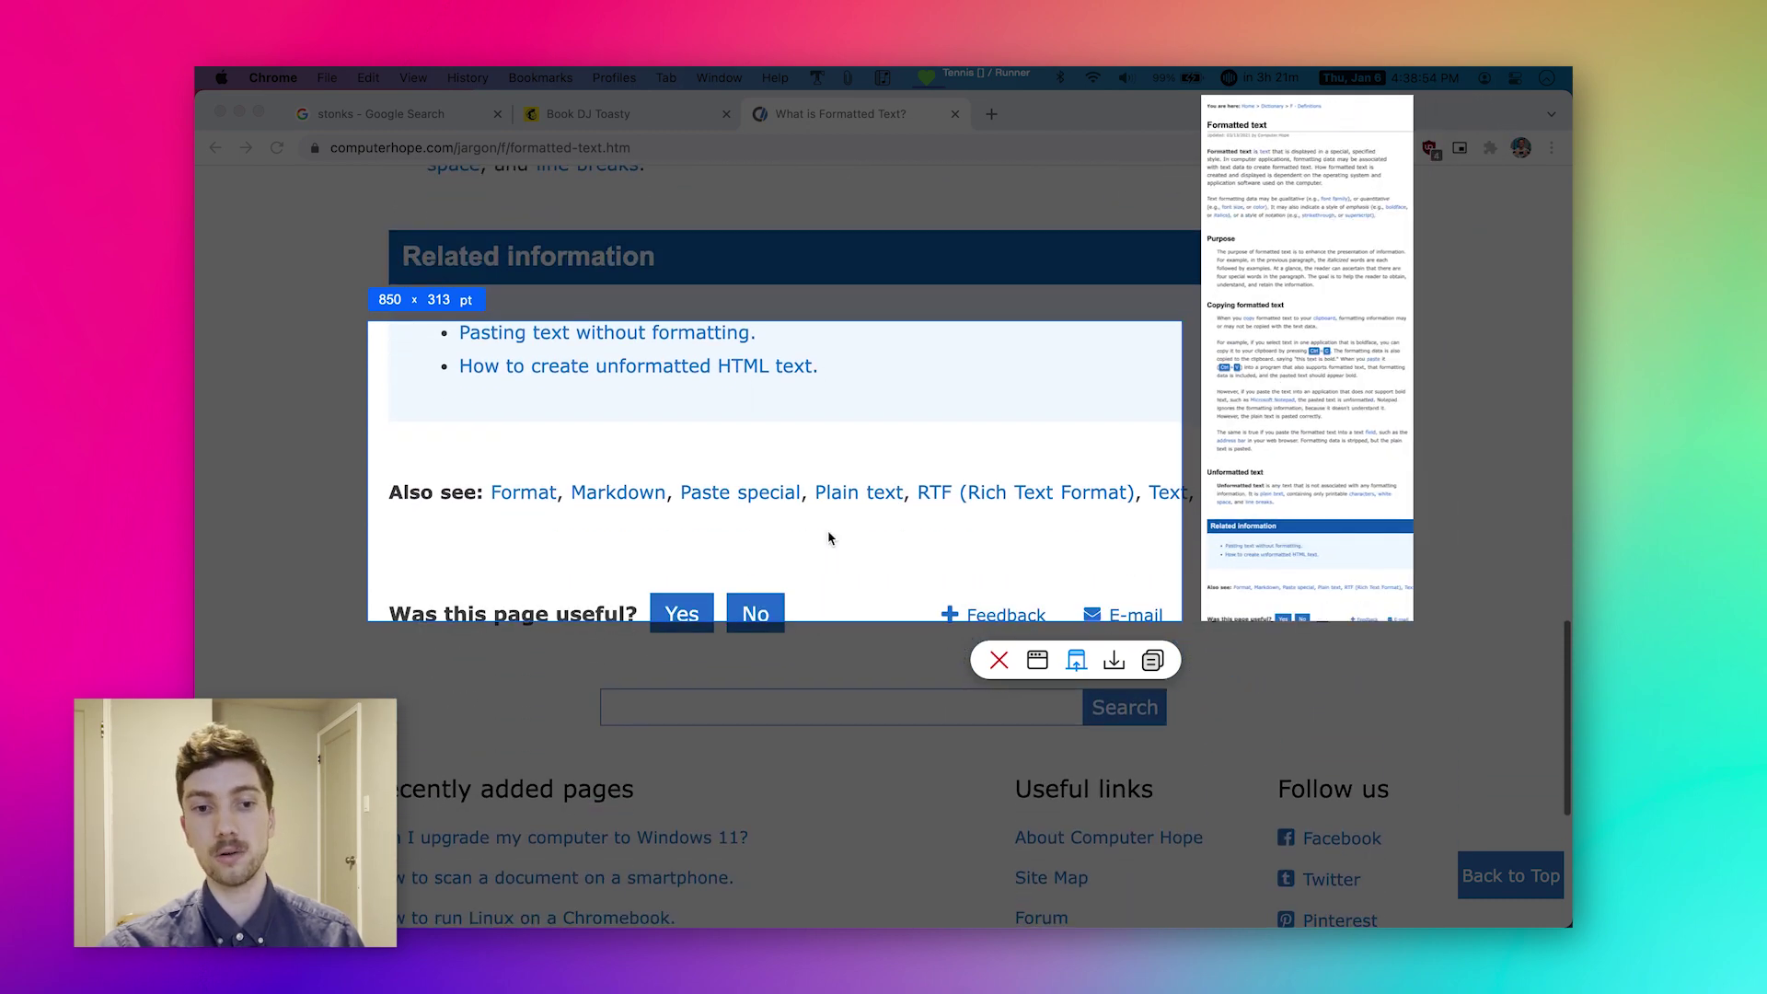
scroll(828, 537, down, 1)
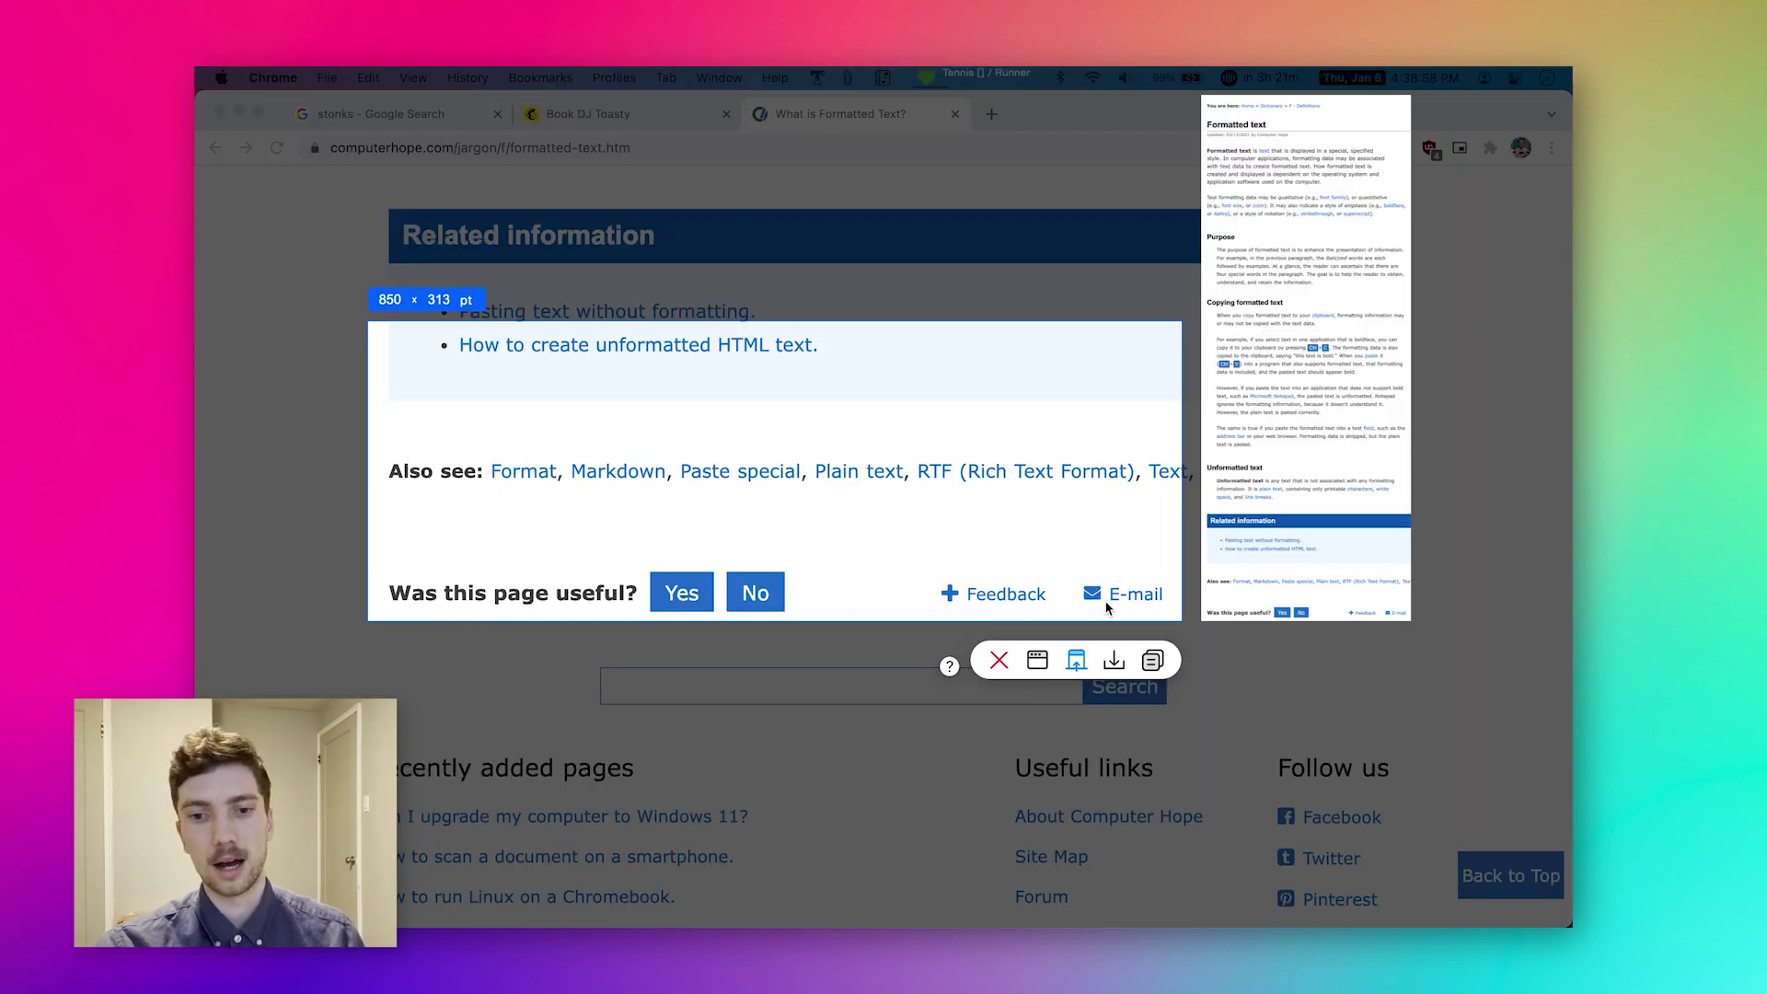
click(1114, 663)
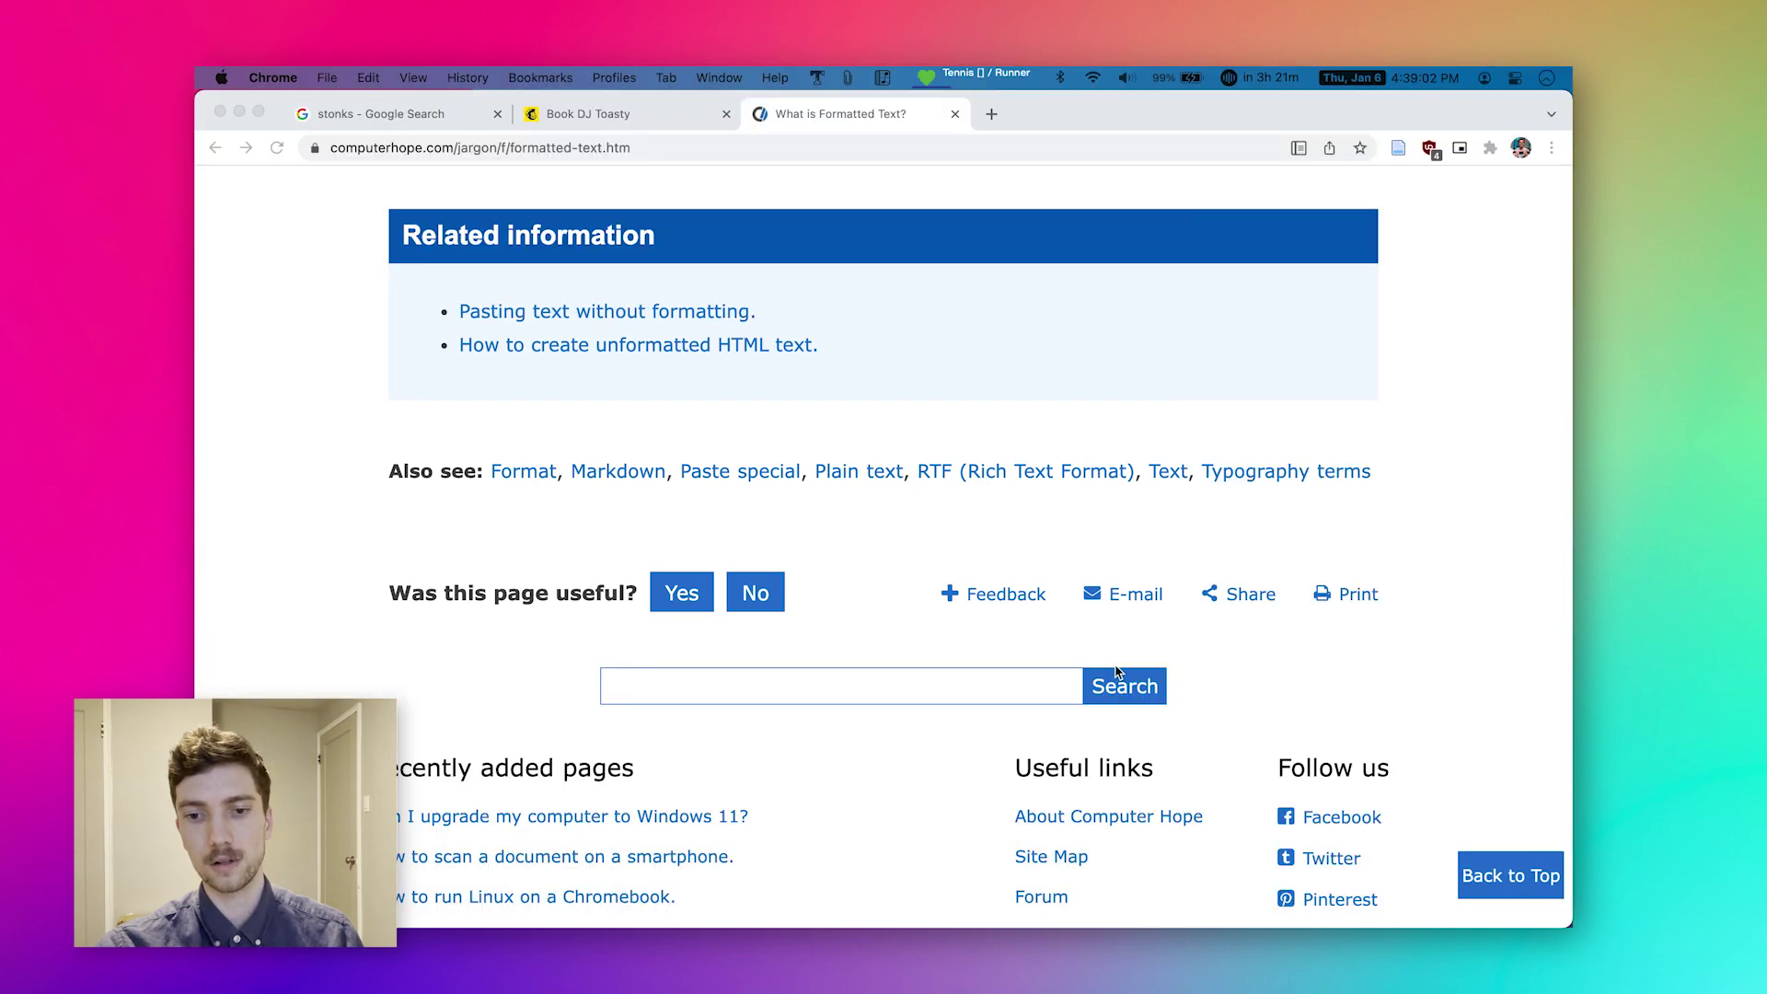
scroll(431, 378, up, 20)
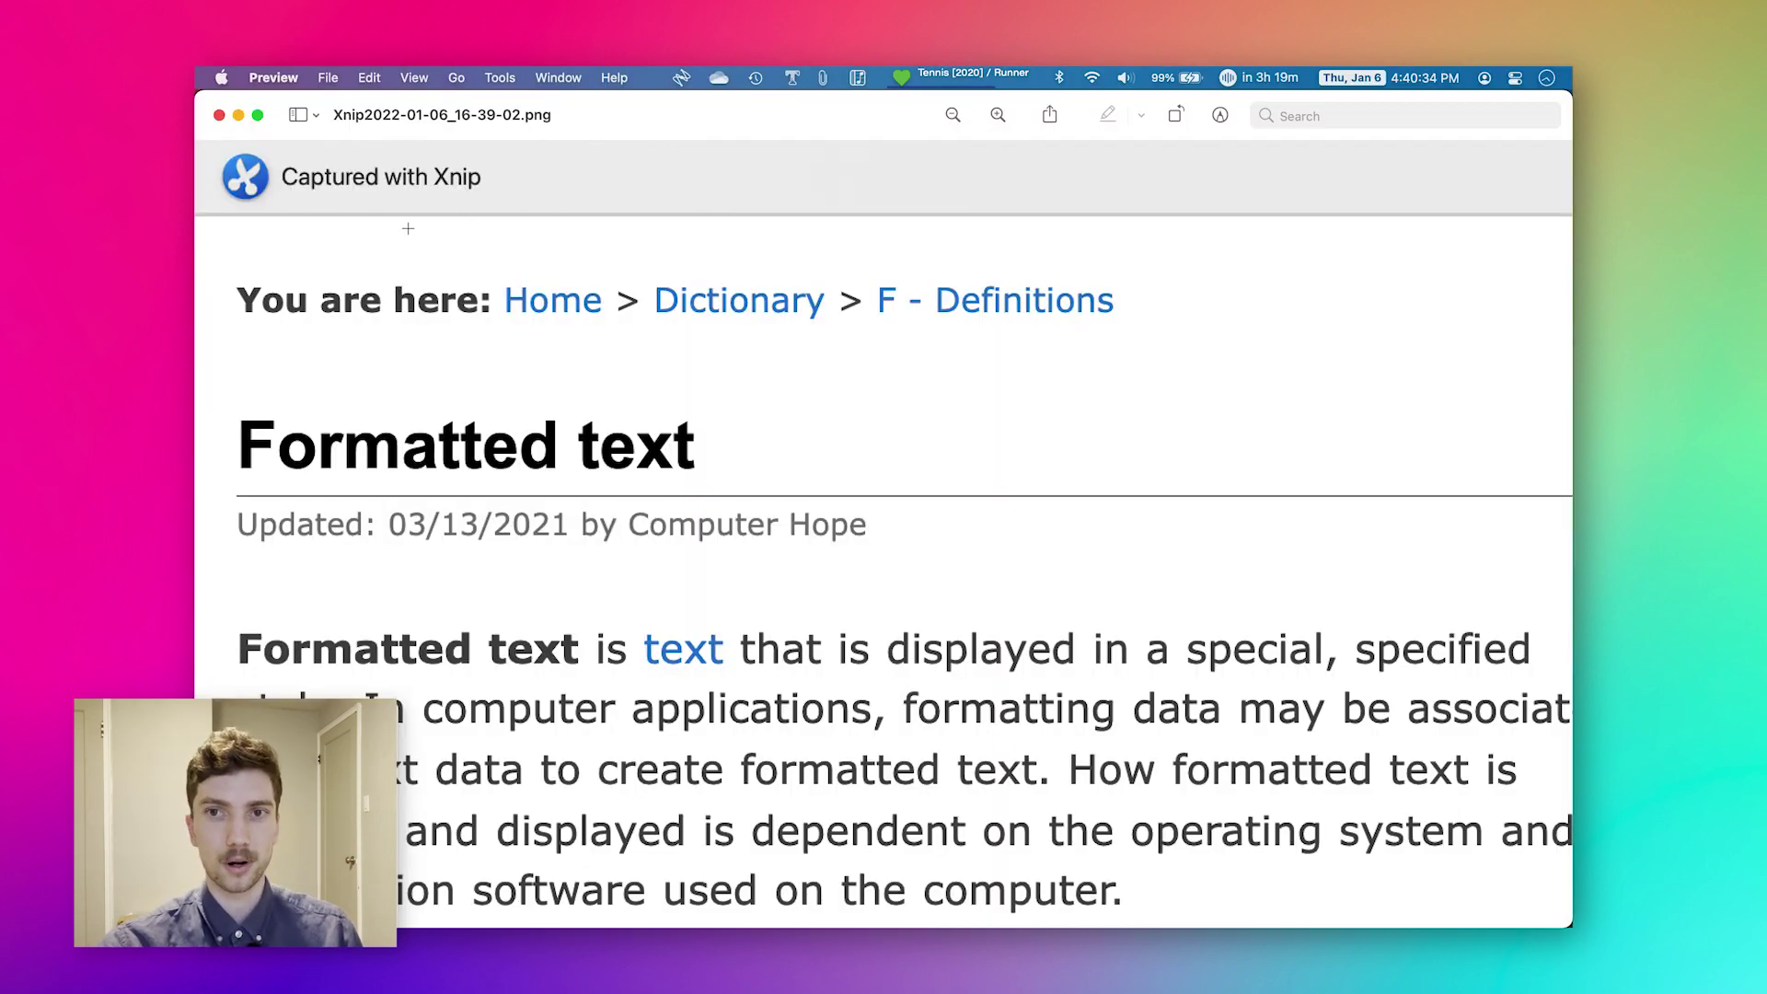
Scroll through the saved Xnip2022-01-06_16-39-02.png in Preview to review the whole captured article.
scroll(405, 228, down, 5)
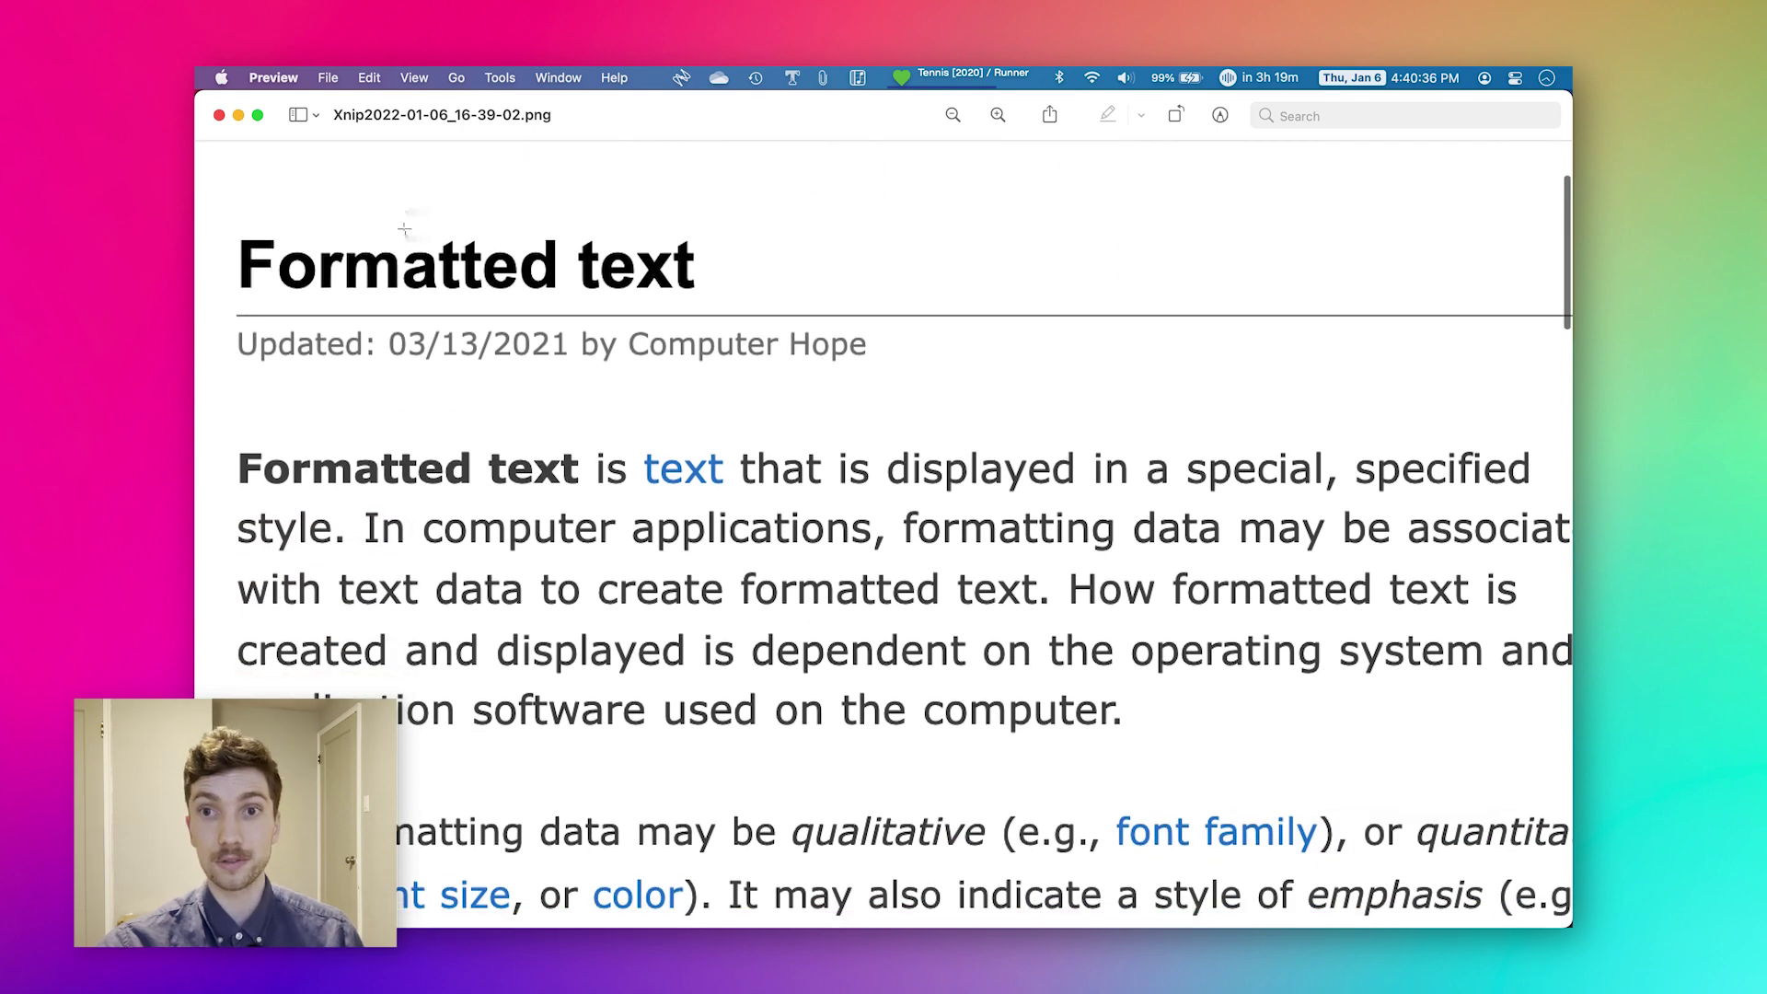
scroll(403, 229, up, 5)
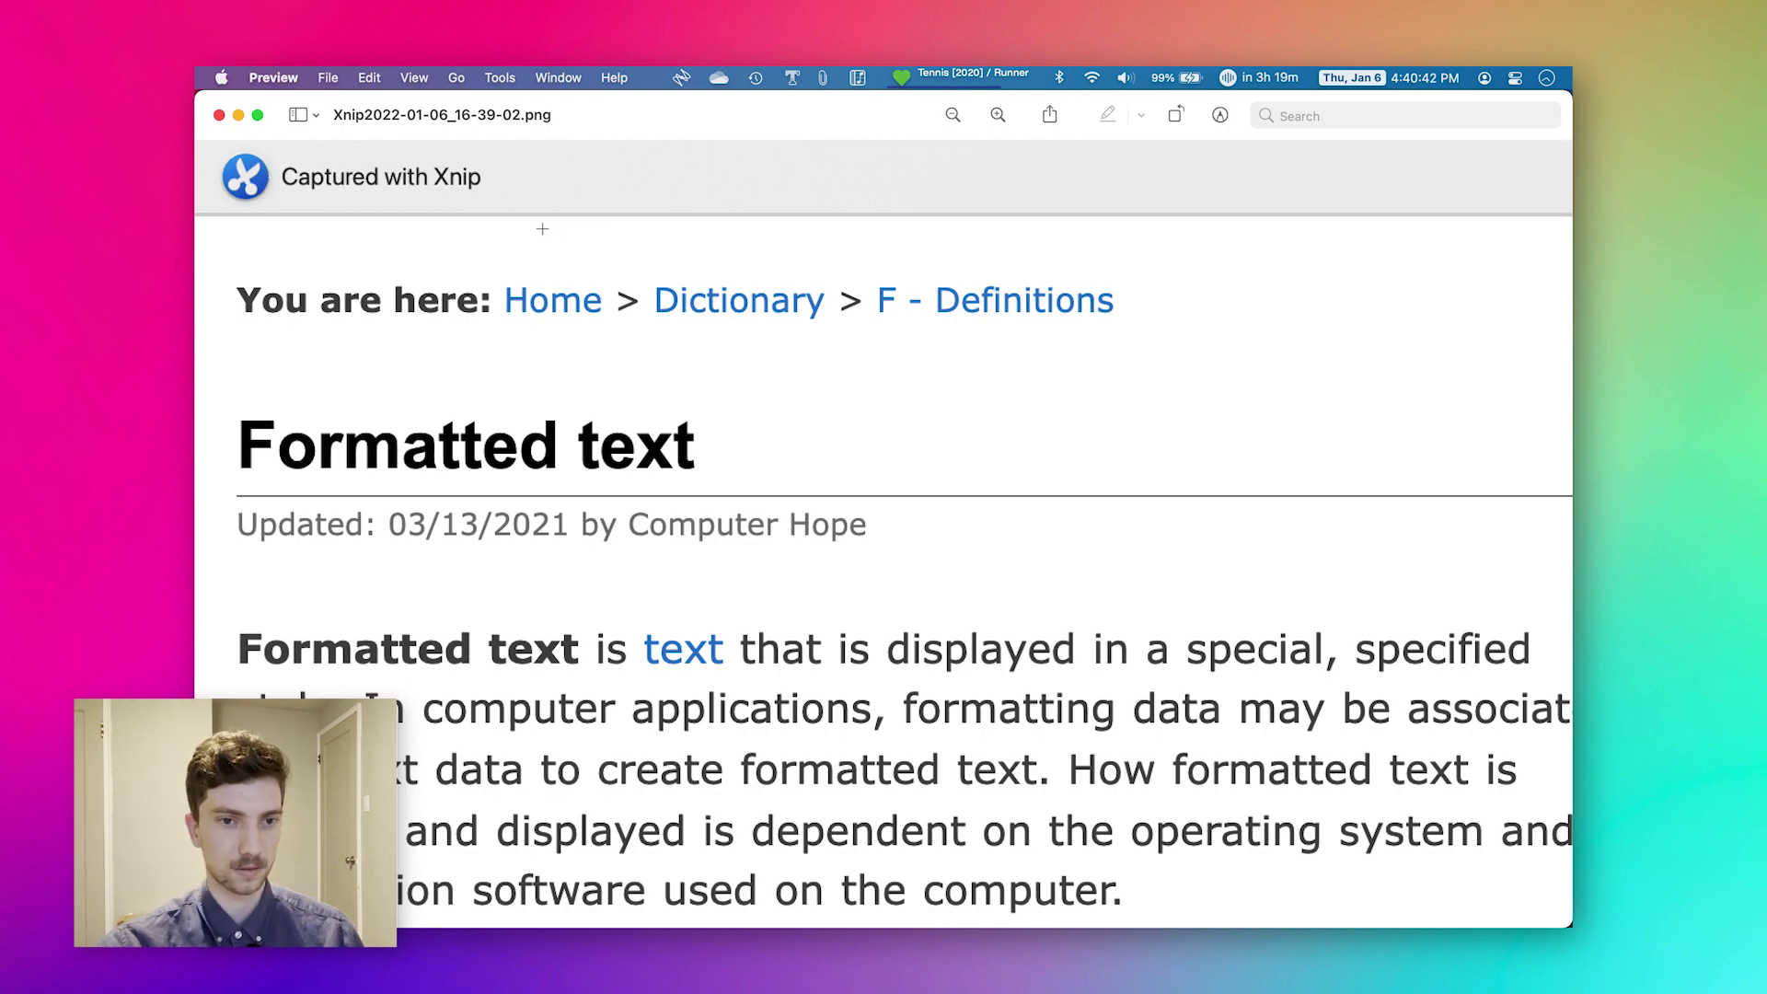
scroll(542, 228, down, 7)
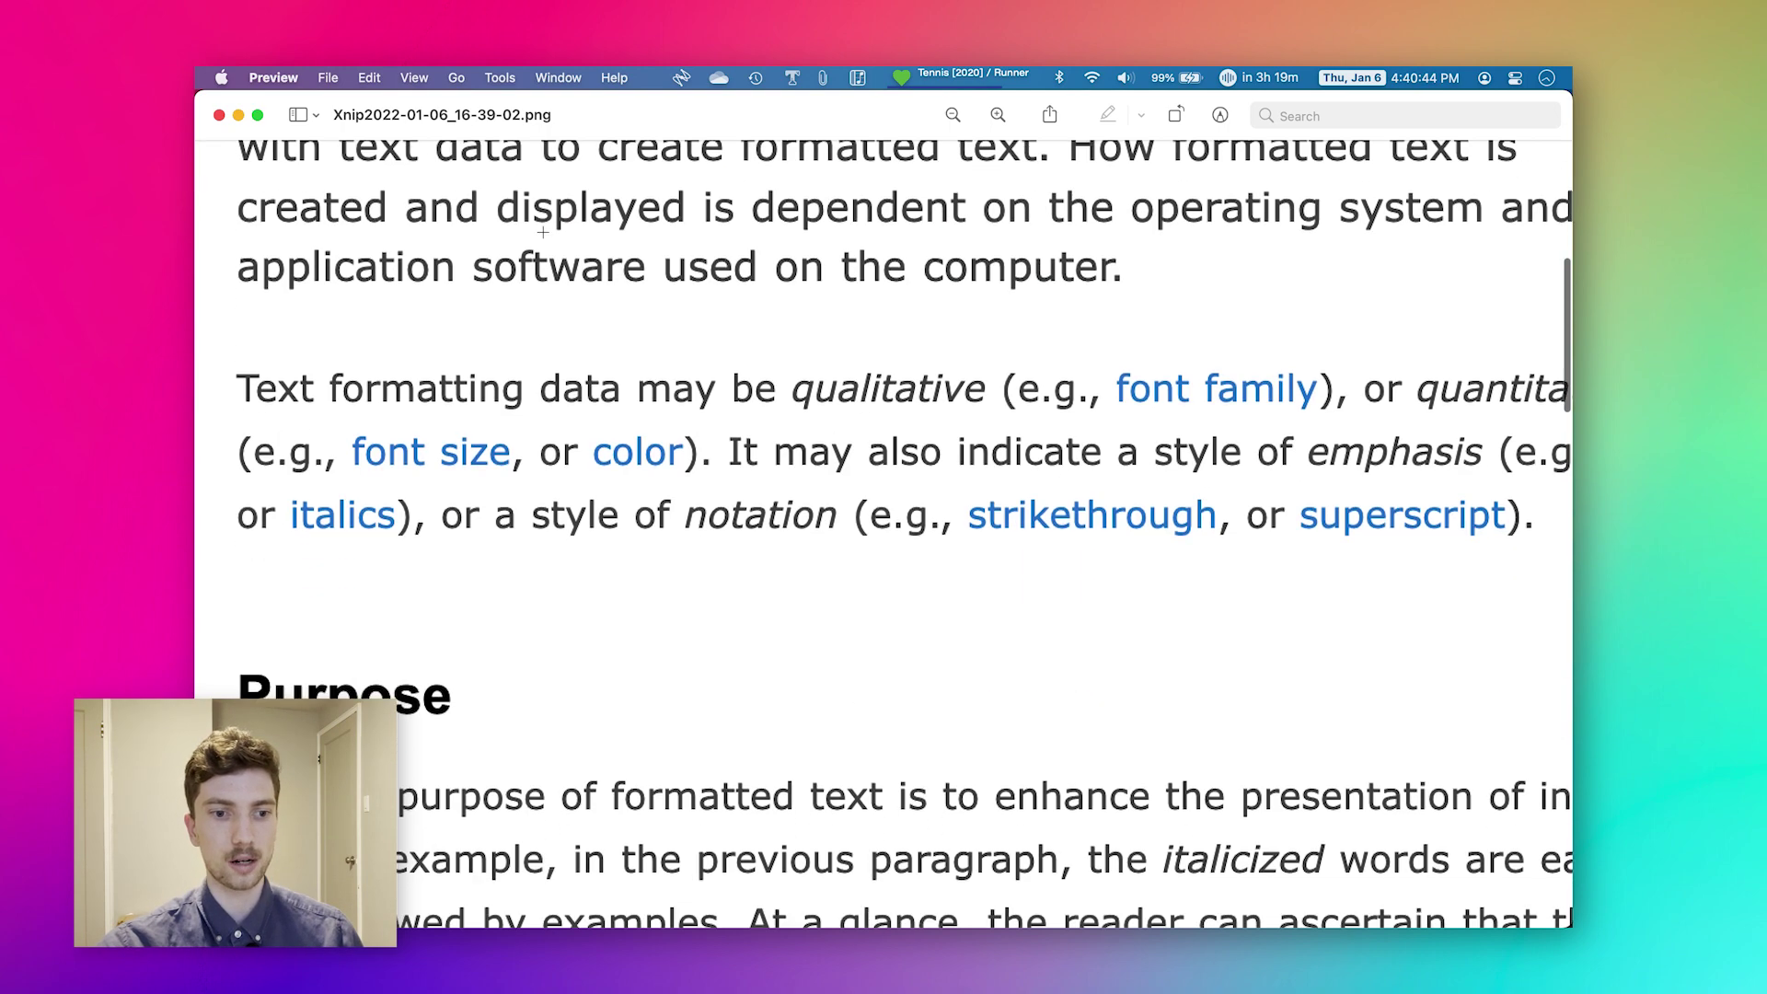
scroll(543, 232, down, 5)
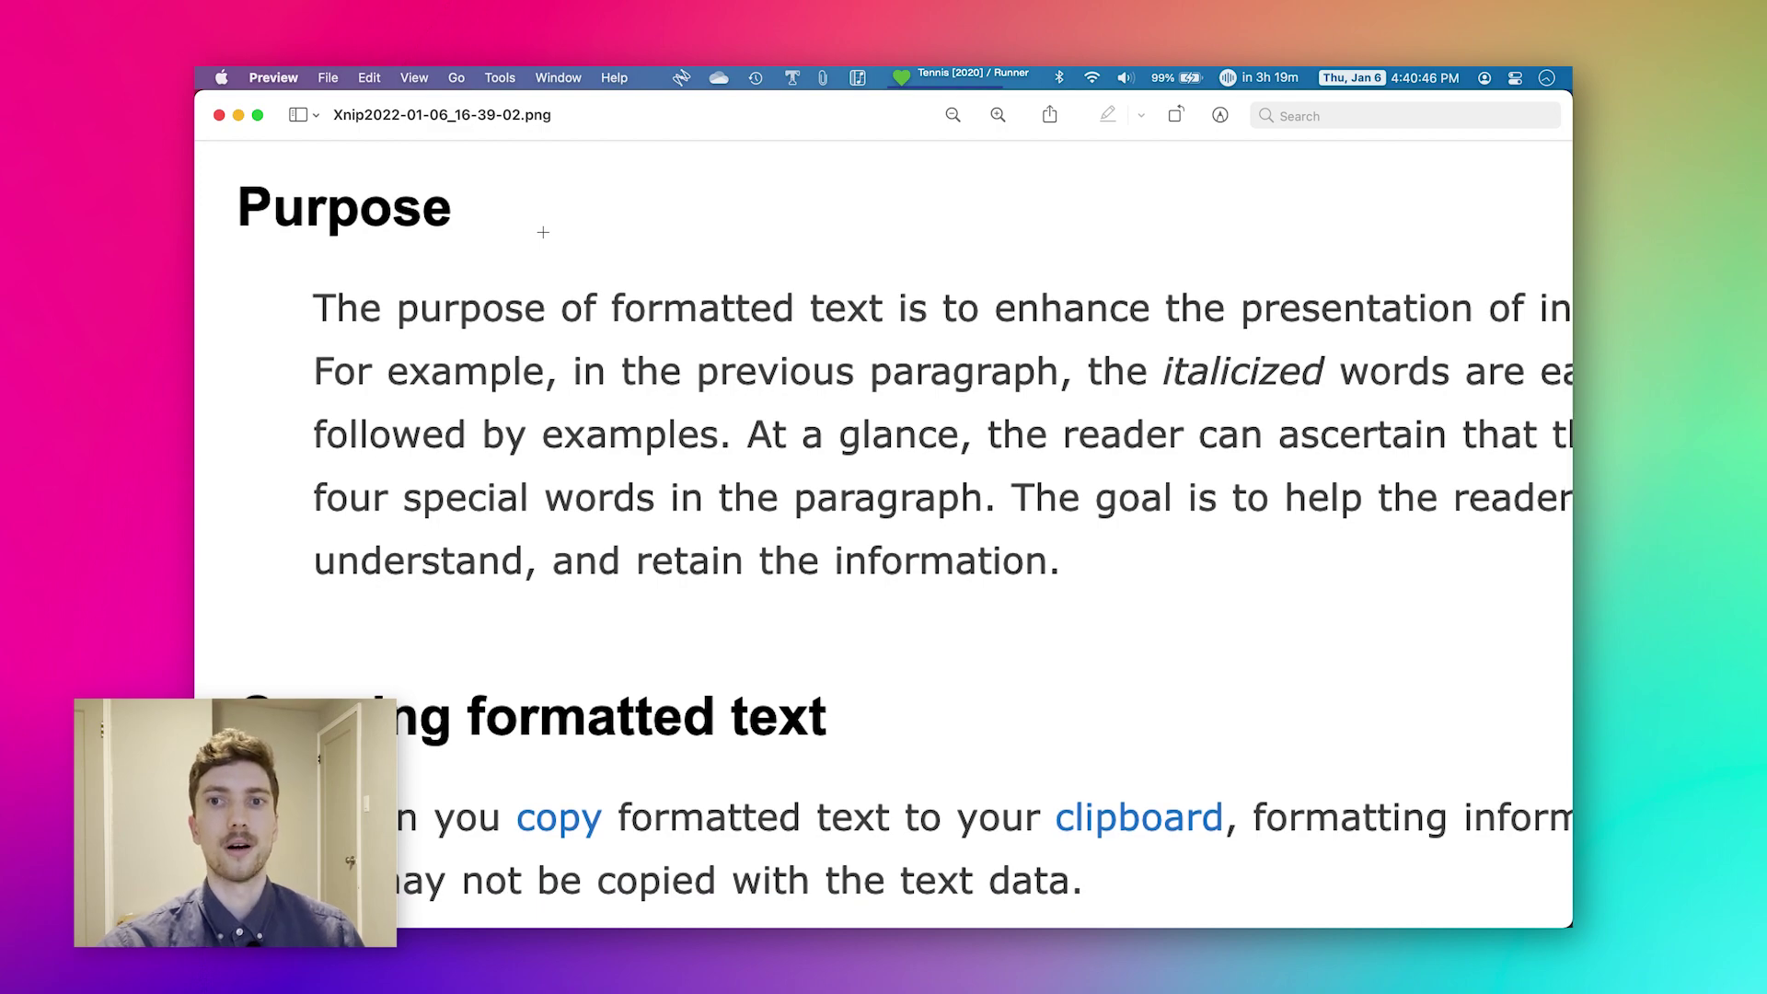
scroll(543, 232, down, 9)
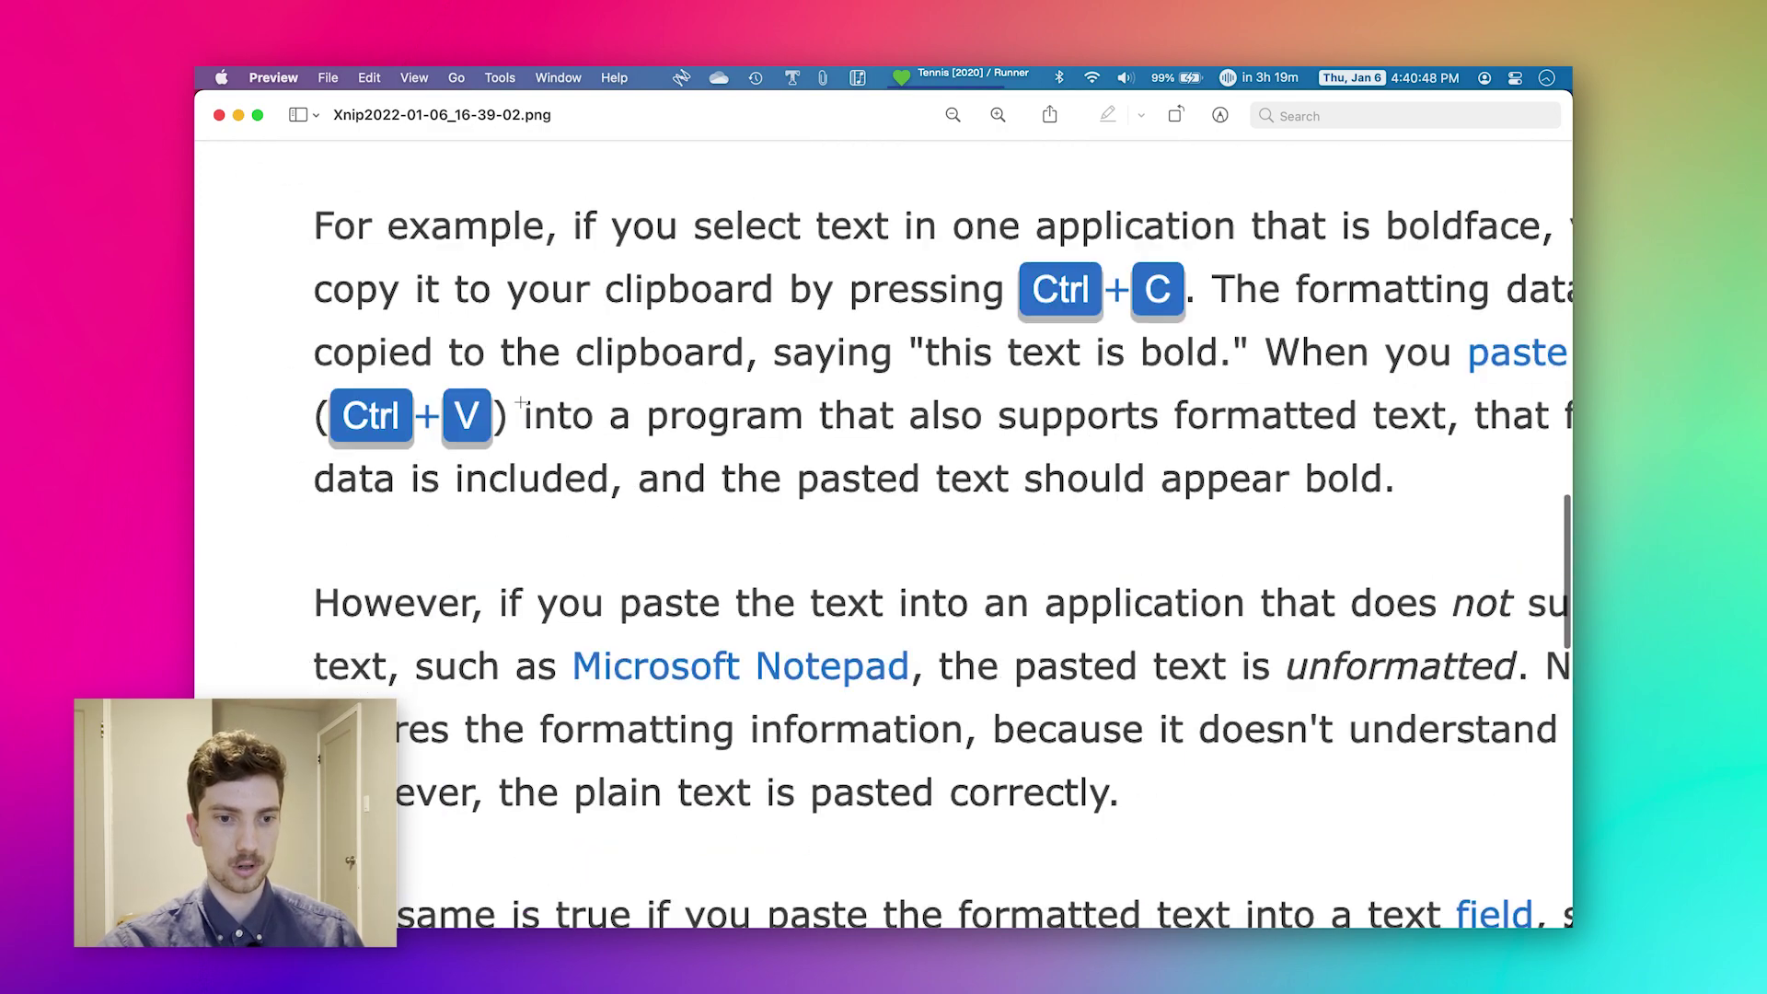
scroll(520, 403, down, 1)
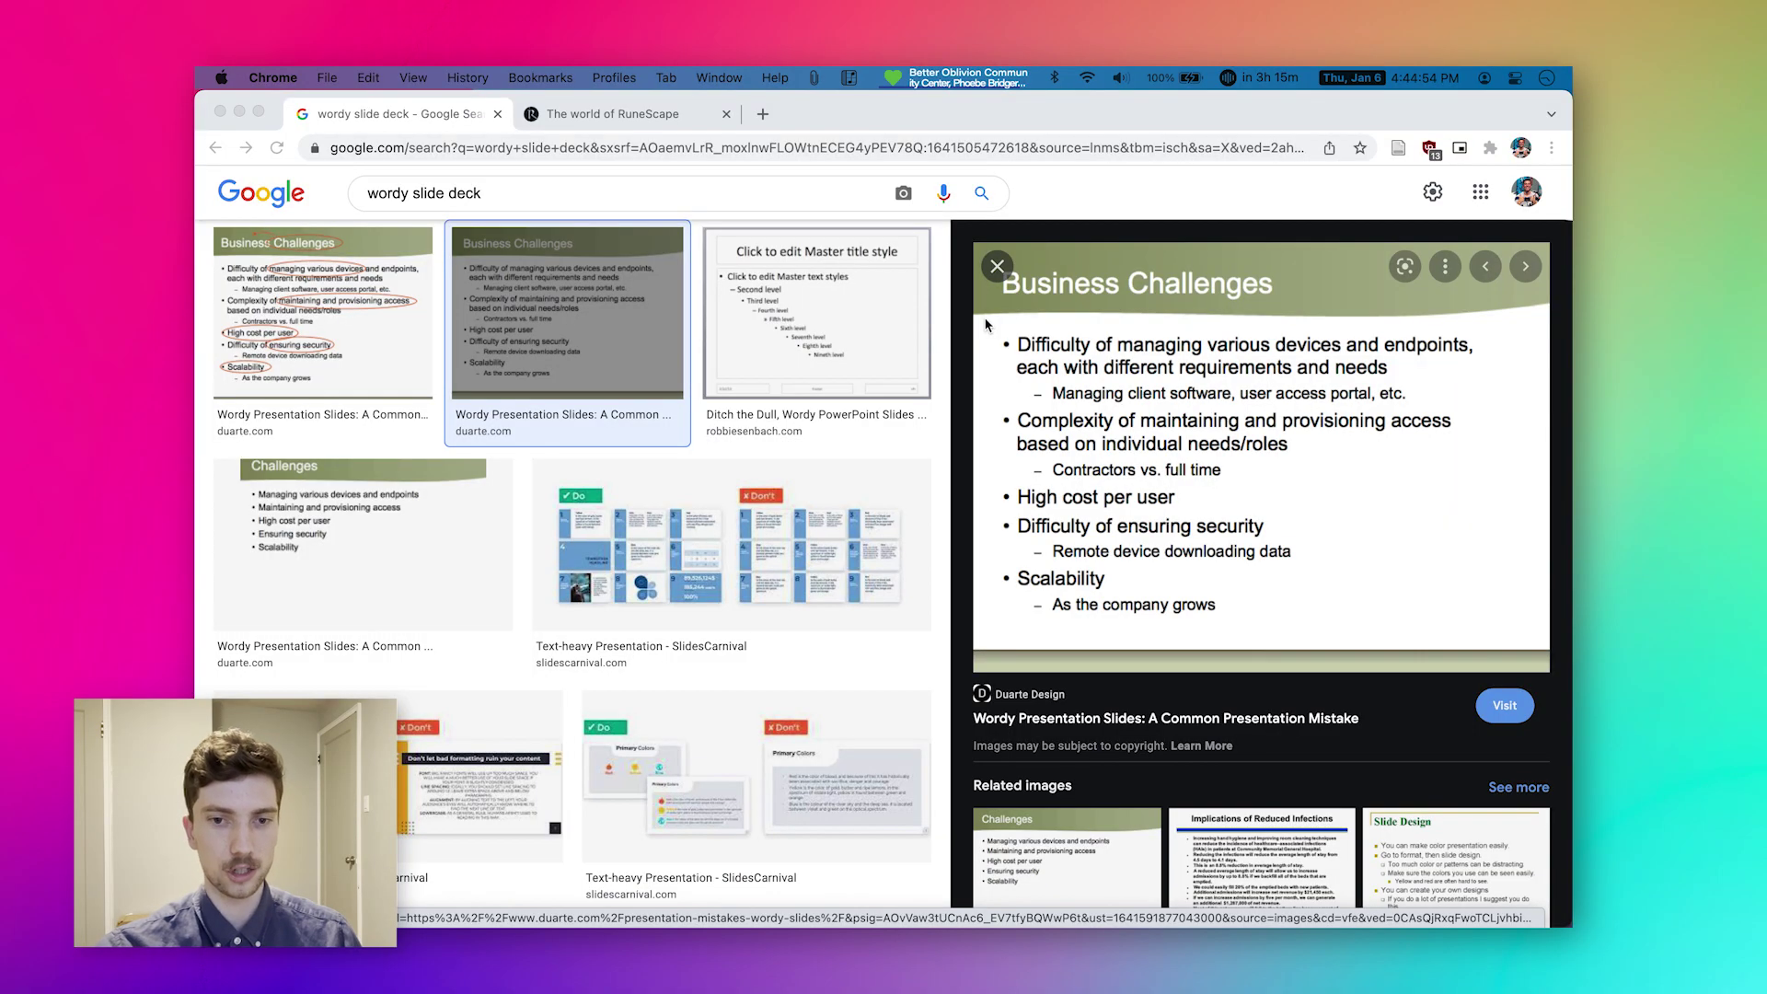
Use TextSniper (Cmd+Shift+2) to box the Business Challenges slide's bulleted text for recognition.
key(super+shift+2)
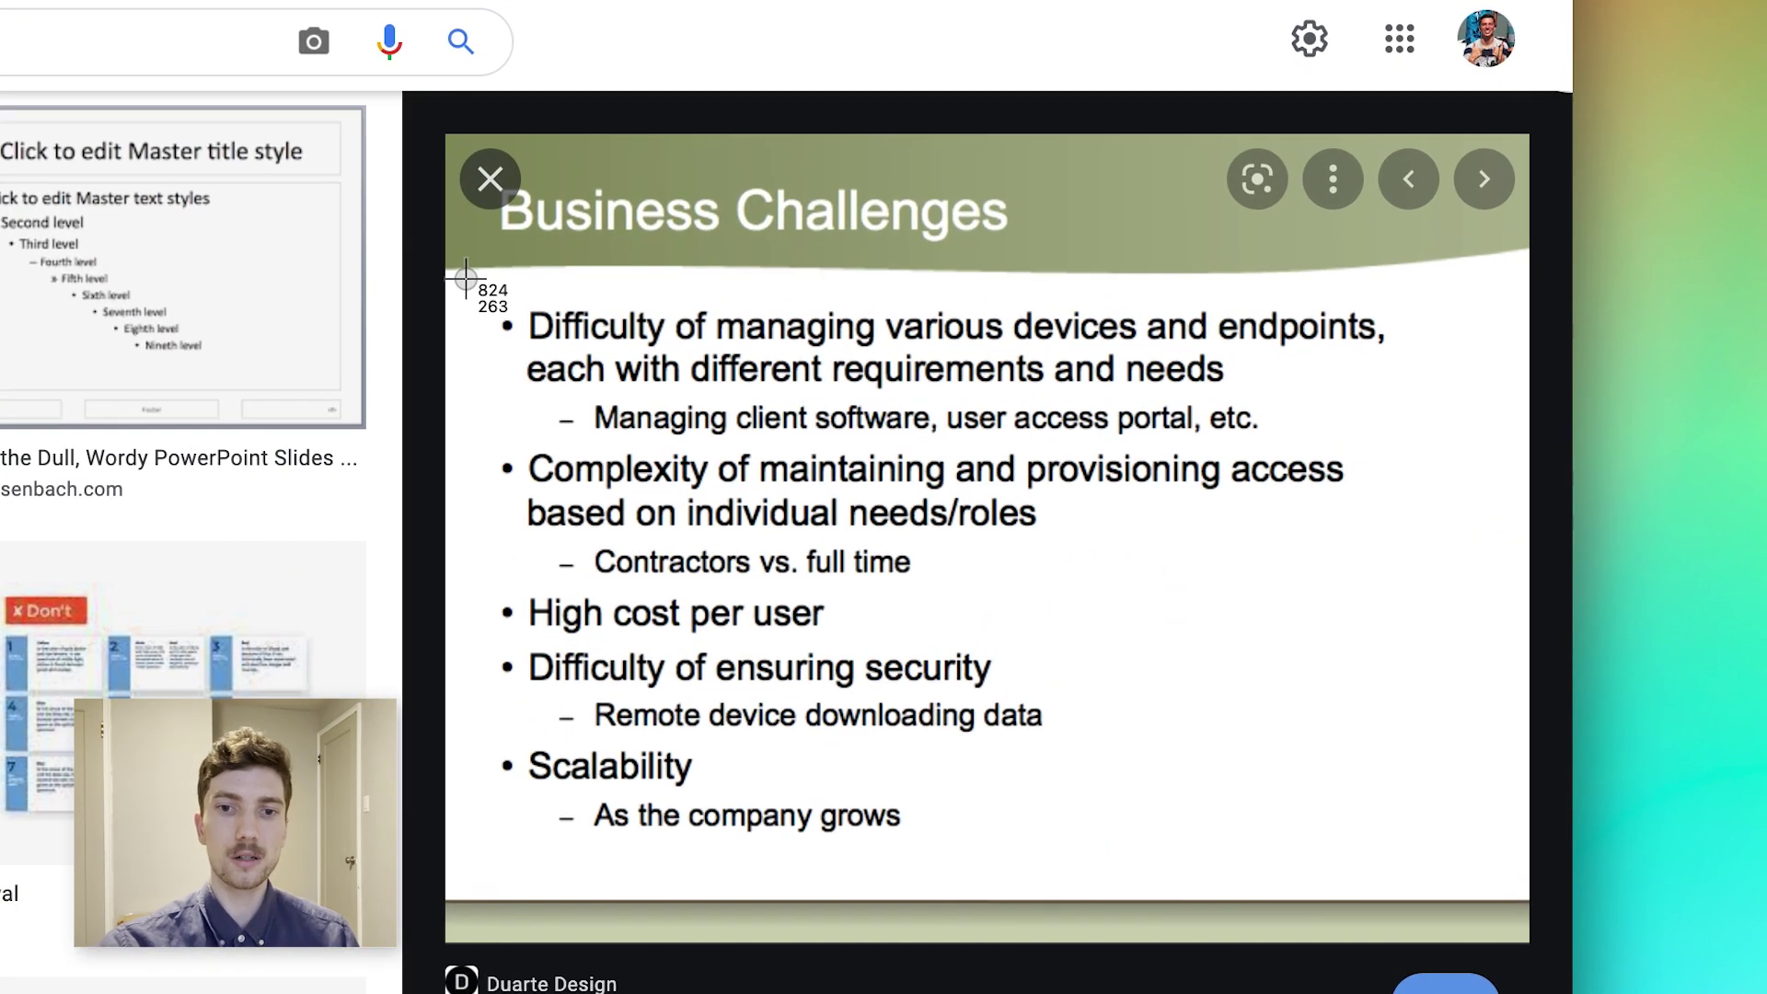
drag(466, 276, 1437, 865)
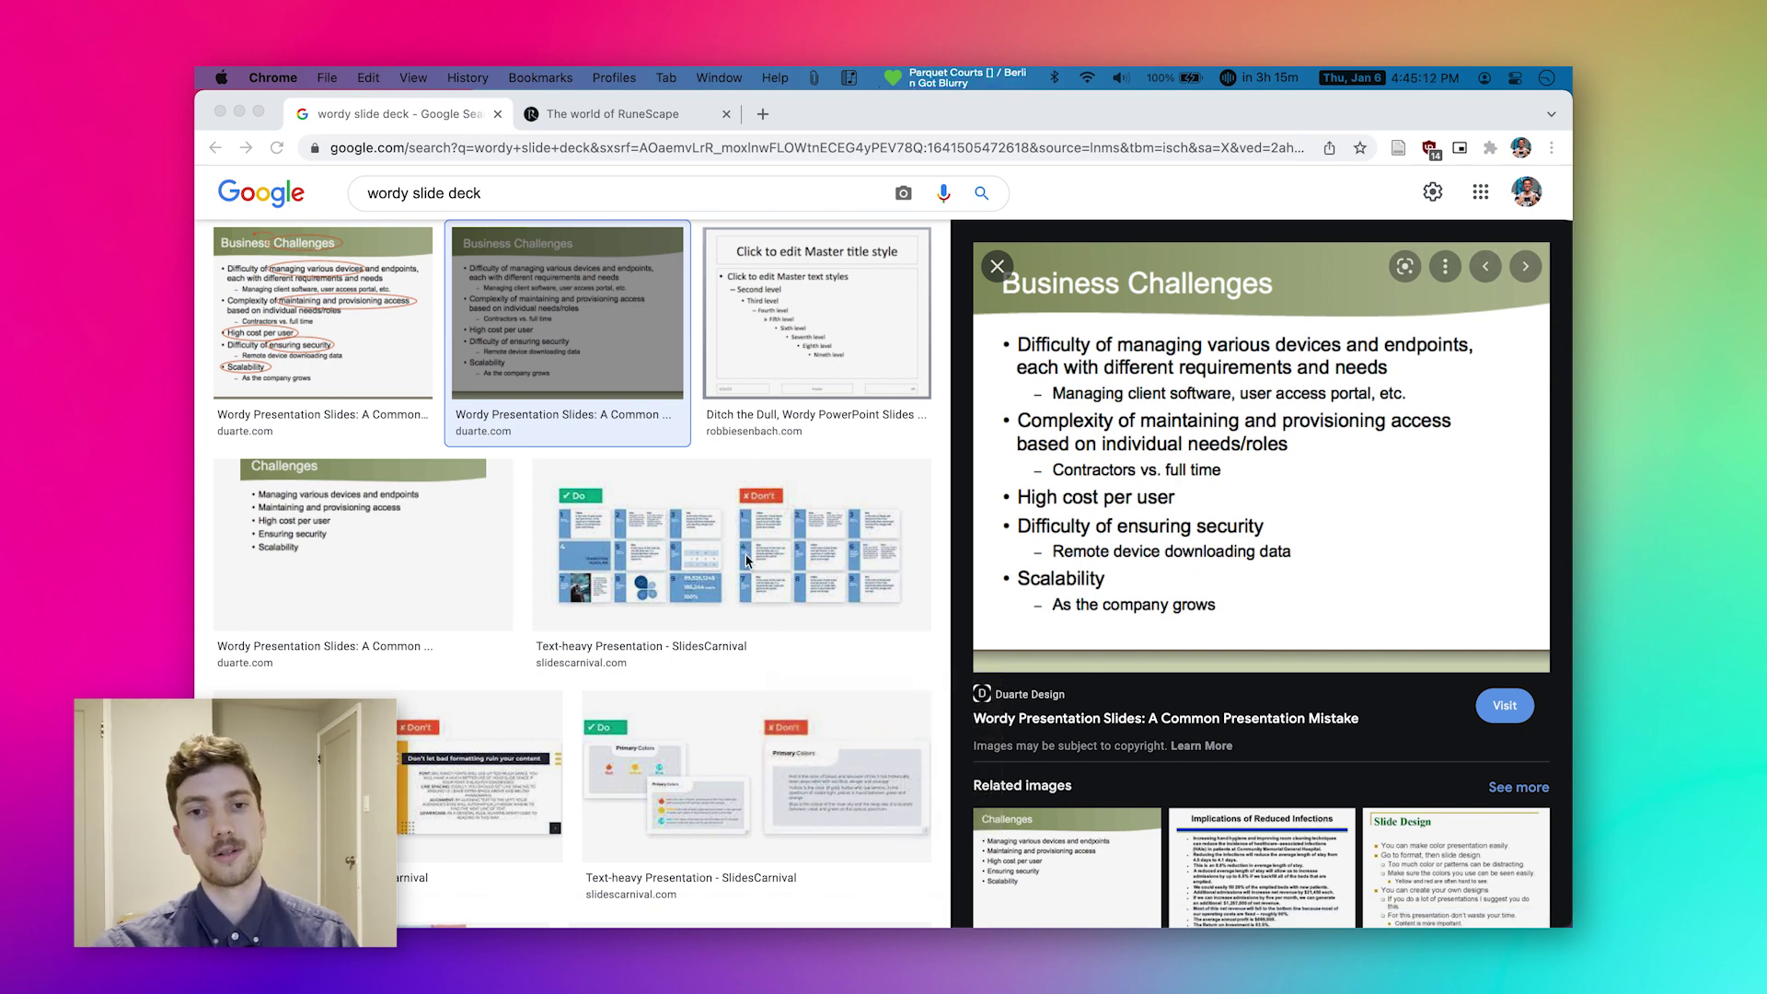
Paste the recognised Business Challenges clip from clipboard history onto a new line in Google Docs.
click(814, 77)
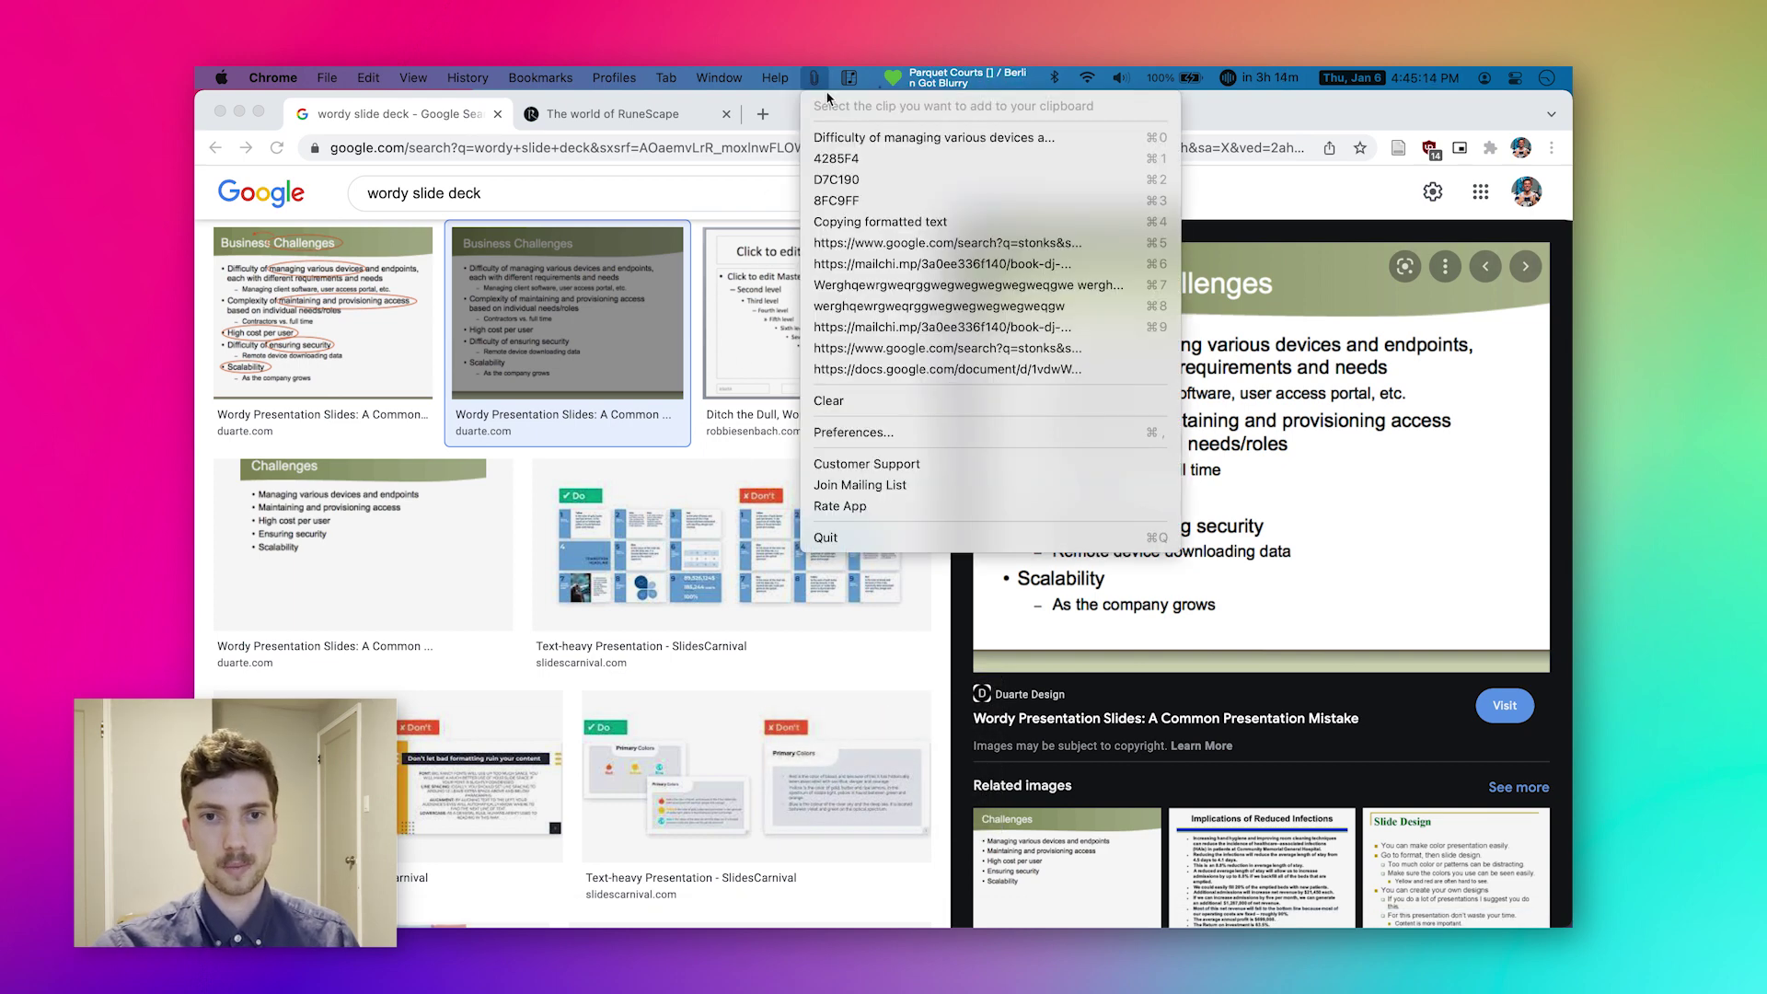
click(883, 139)
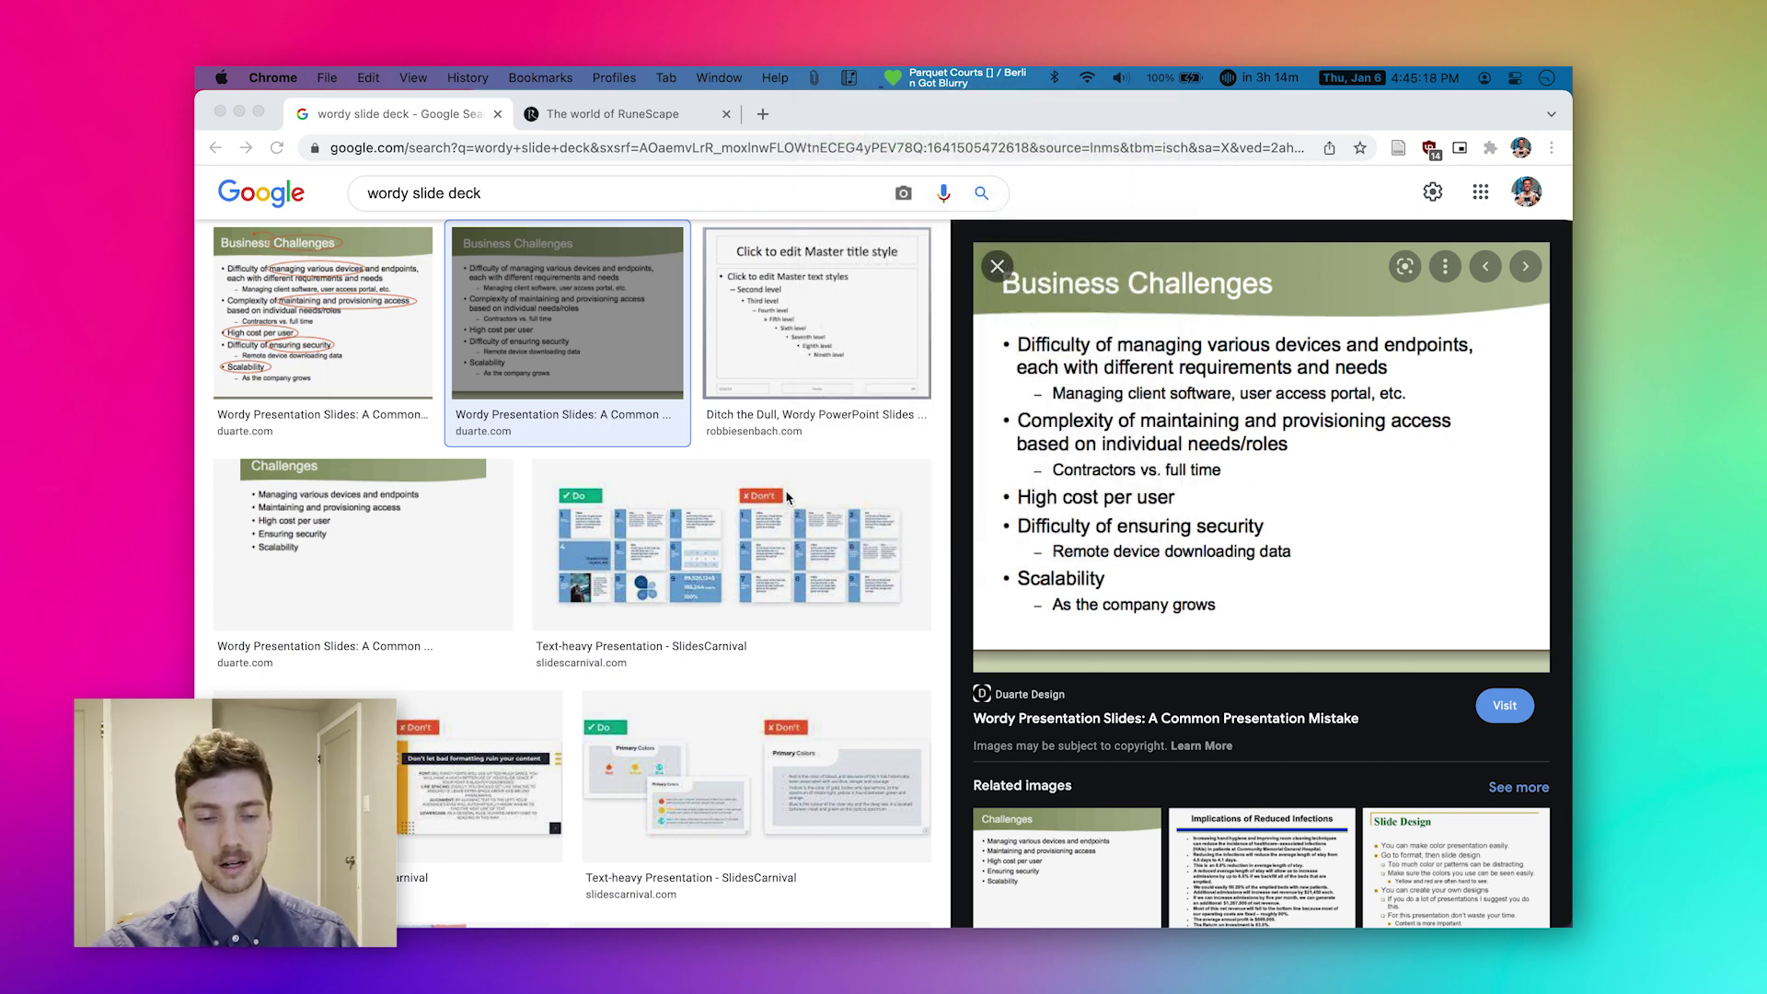
key(super+Tab)
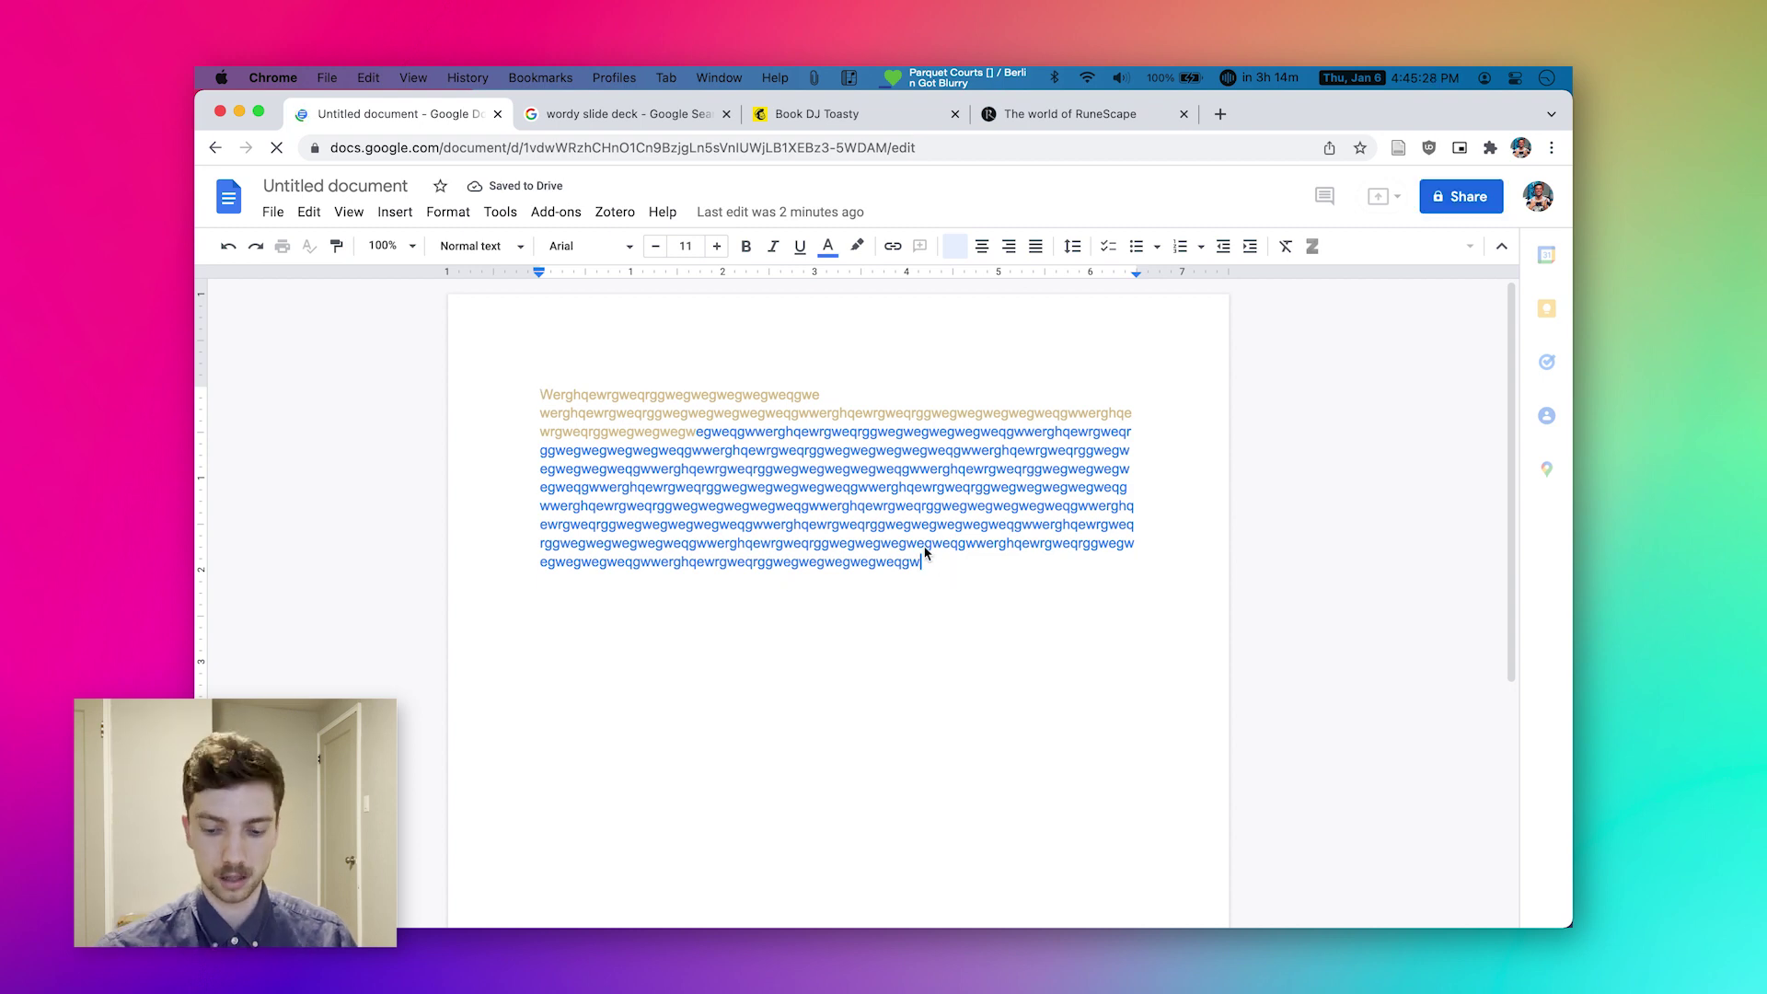
key(Return)
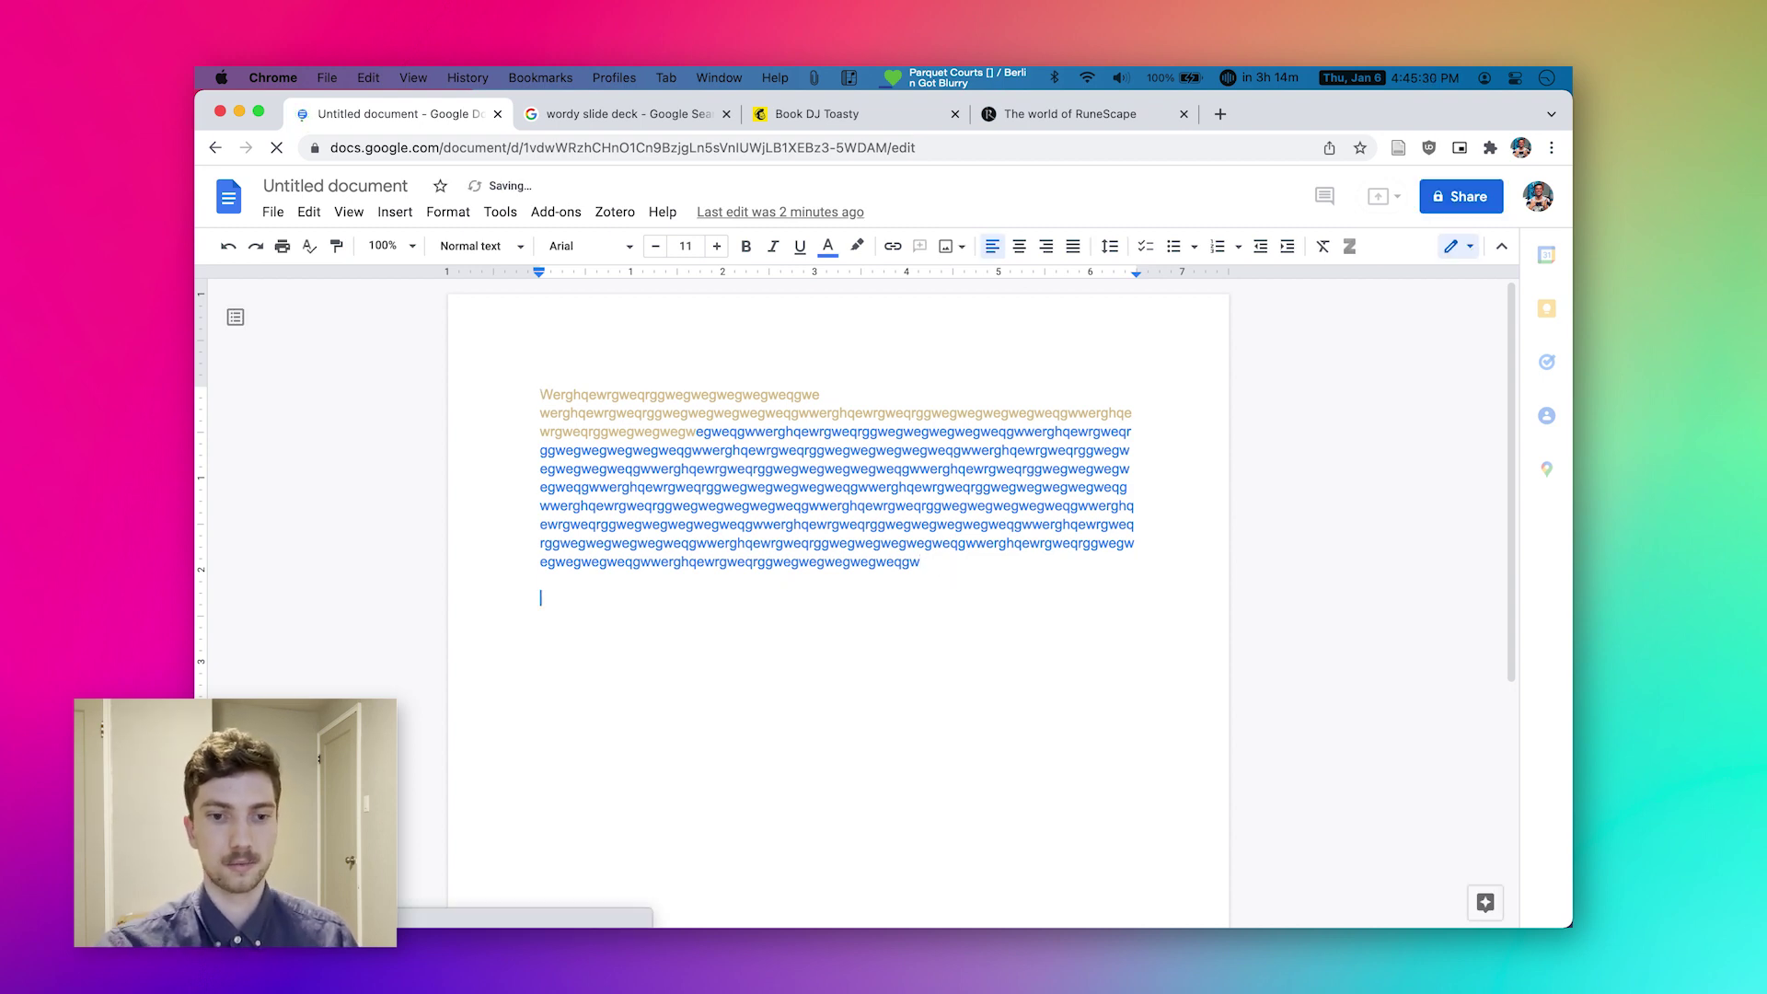
text(Difficulty of managing various devices and endpoints, each with different requirements and needs Managing client software, user access portal, etc. Complexity of maintaining and provisioning access based on individual needs/roles Contractors vs. full time High cost per user Difficulty of ensuring security Remote device downloading data Scalability As the company grows)
shift+click(520, 602)
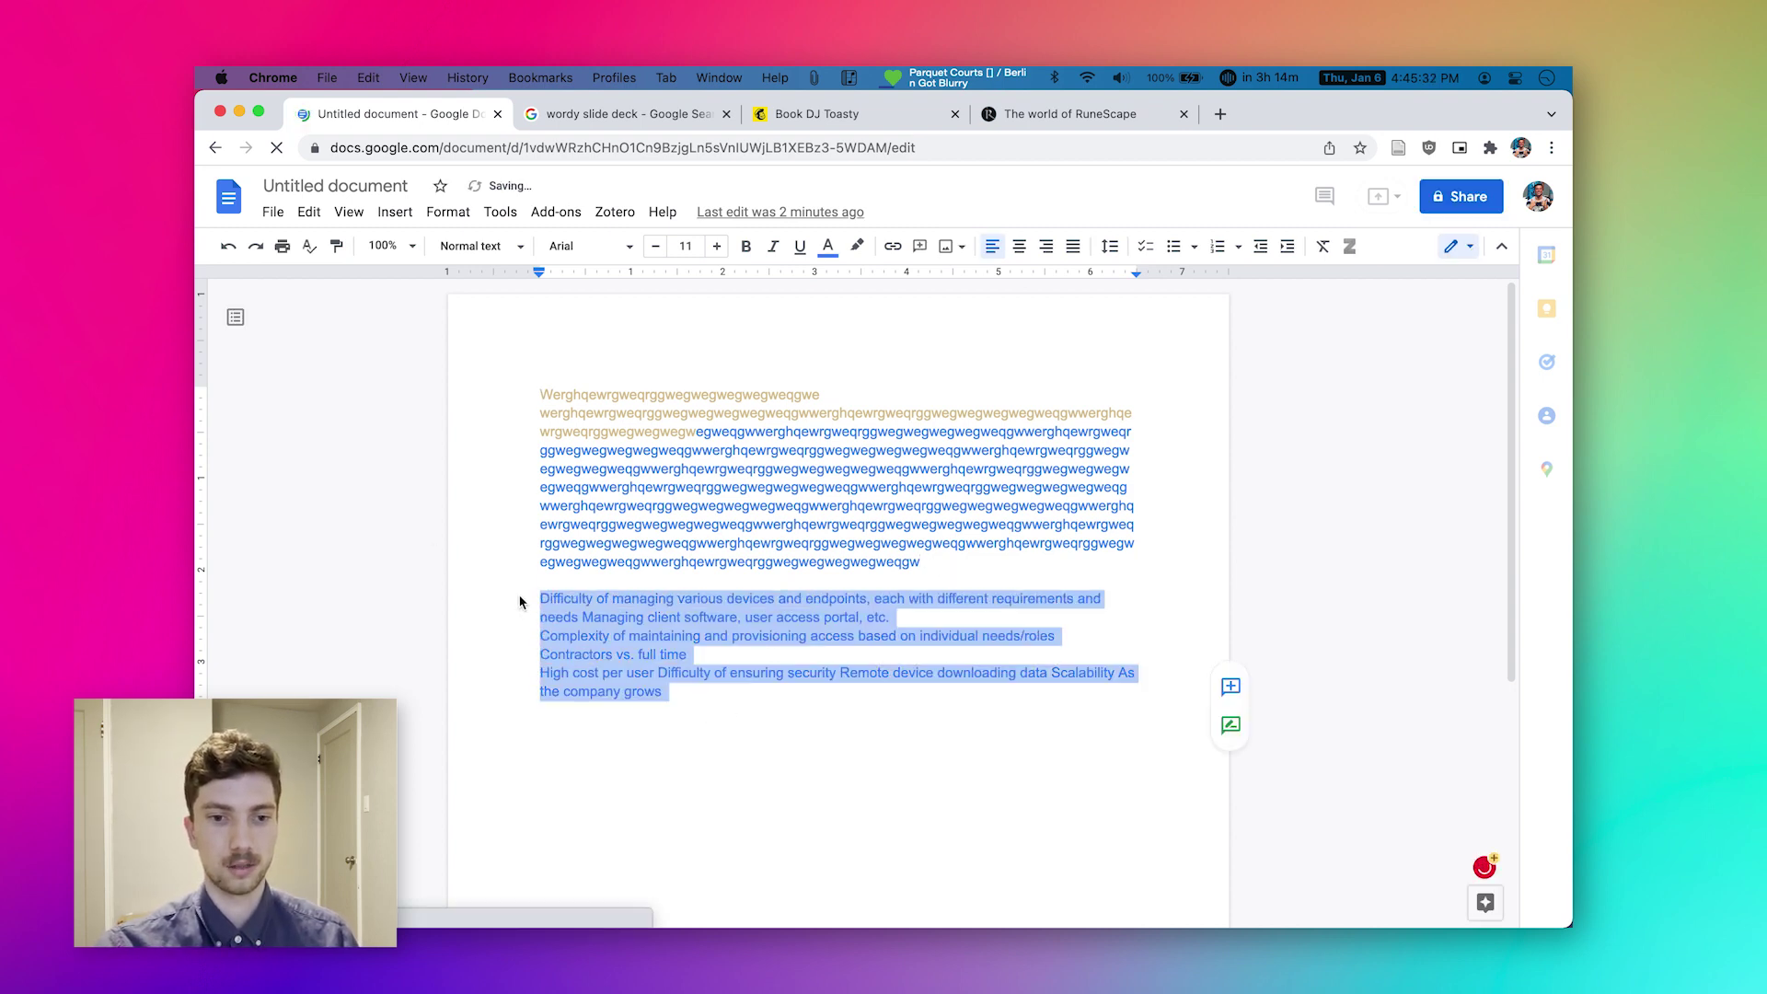
click(612, 617)
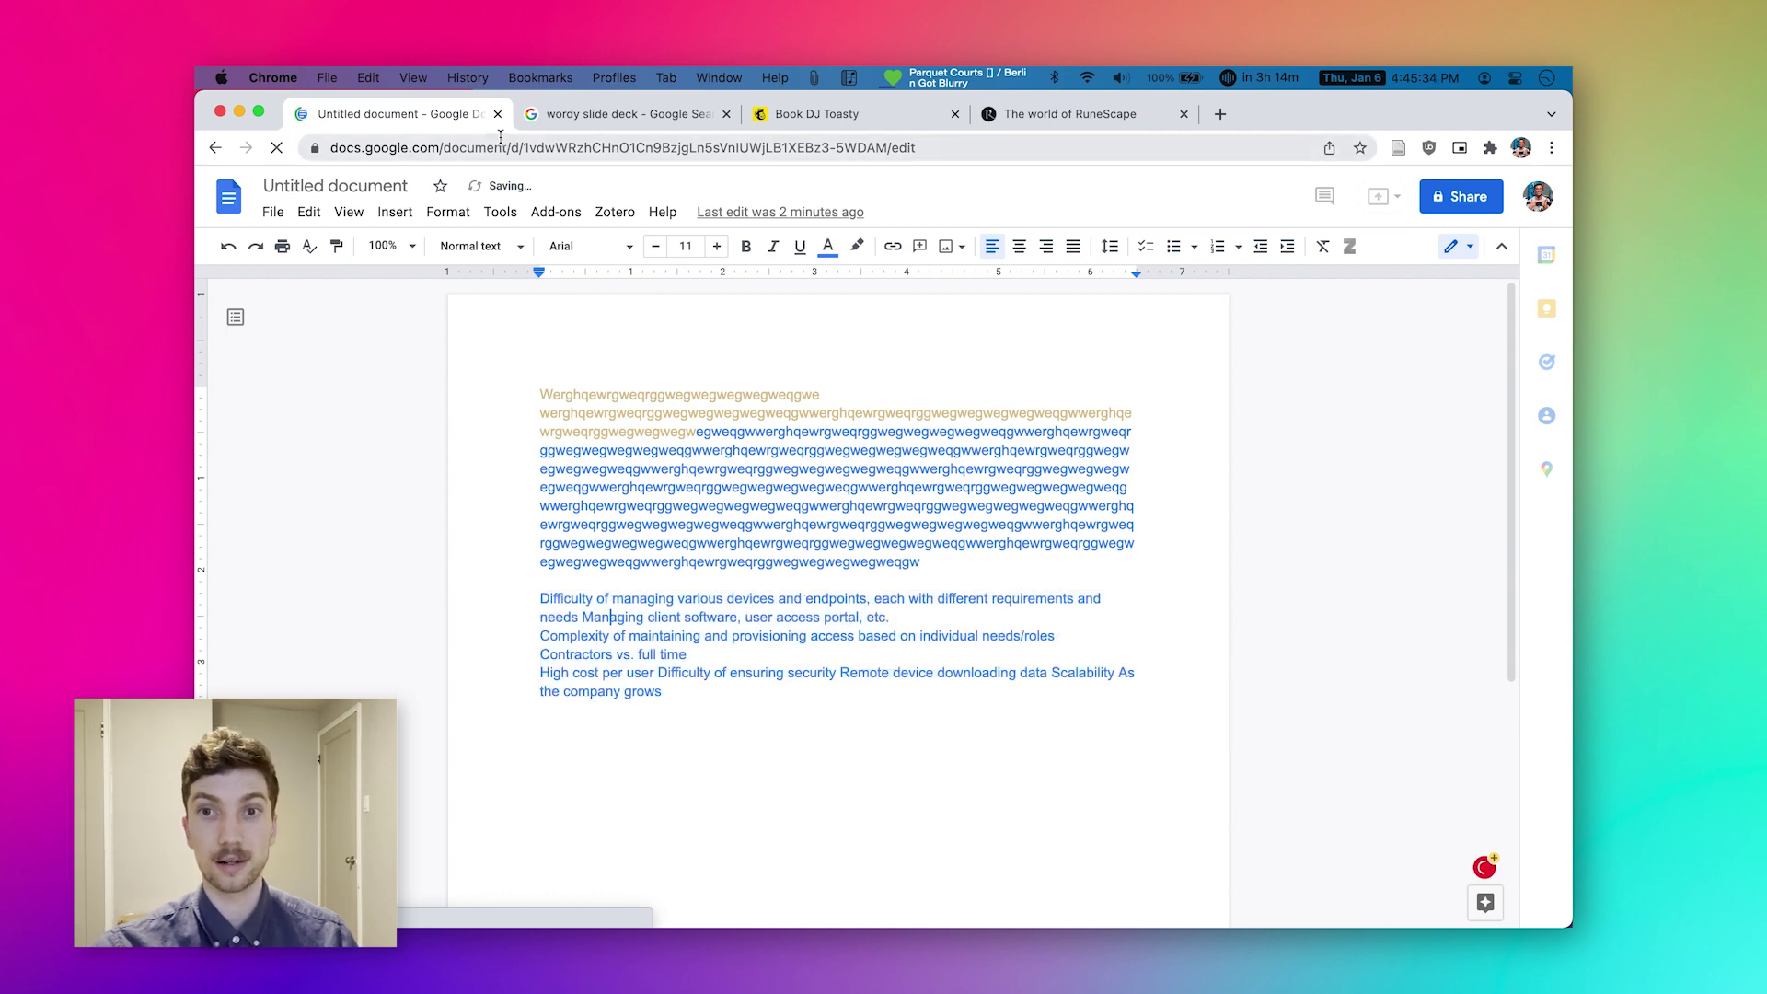